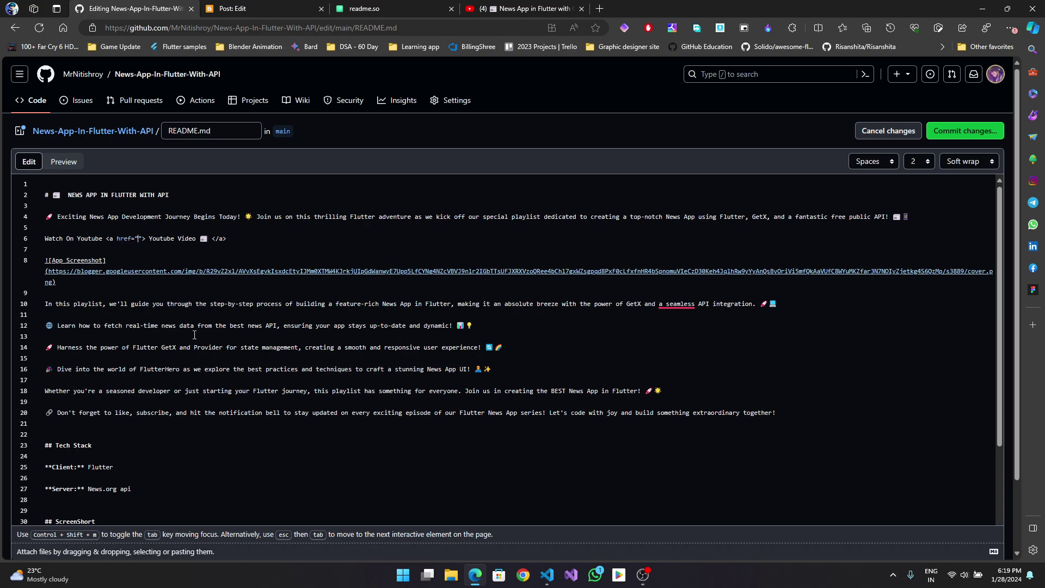
{"action": "type", "text": "https://www.youtube.com/watch?v=cgHD8X0et_c&list=PLe9ZTrJrS7SmuP1fnPs6X8DjyGPh_NZA0&ab_channel=Flutterhero"}
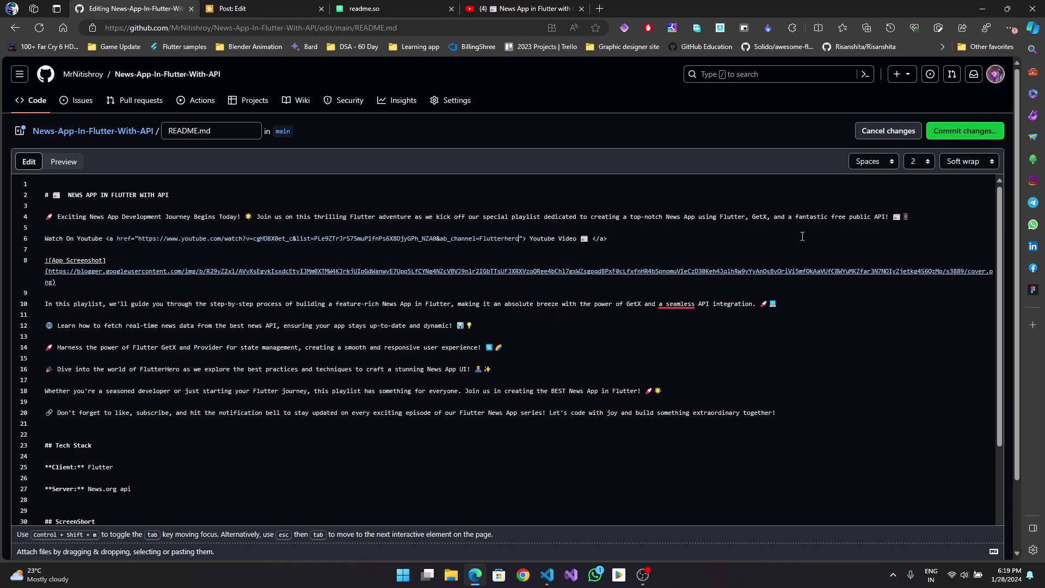
{"action": "left_click", "coordinate": [979, 130]}
{"action": "left_click", "coordinate": [613, 427]}
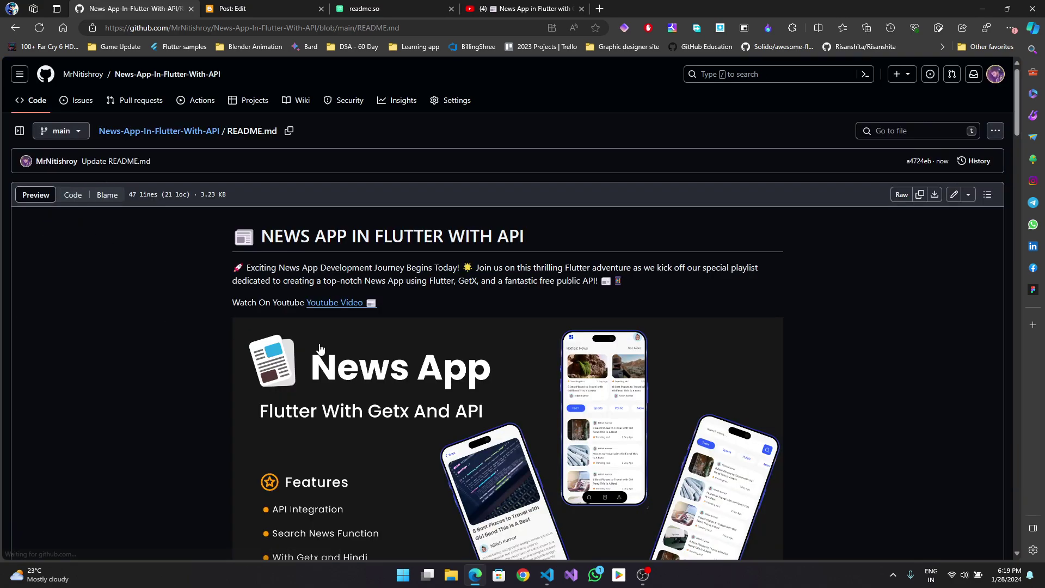
Test the "Youtube Video" link in the rendered README.md and return to the file page
{"action": "left_click", "coordinate": [343, 304]}
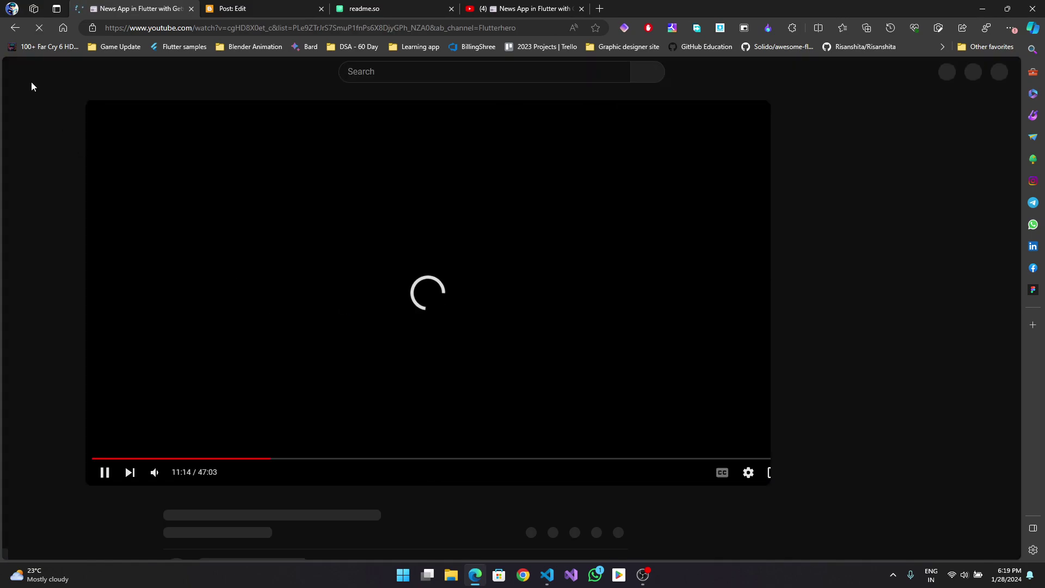
{"action": "key", "text": "alt+Left"}
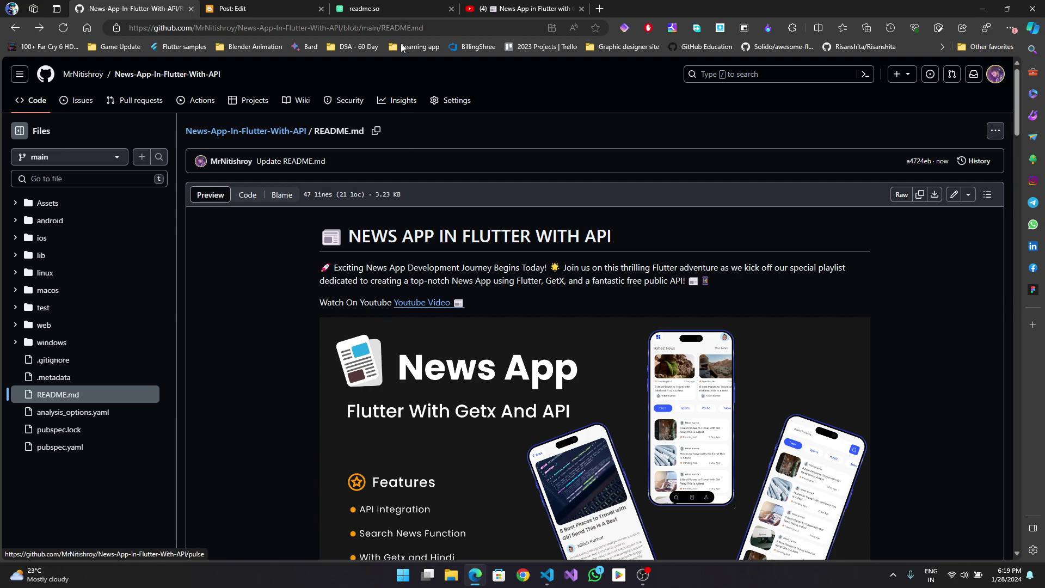
{"action": "left_click", "coordinate": [292, 8]}
{"action": "left_click", "coordinate": [160, 8]}
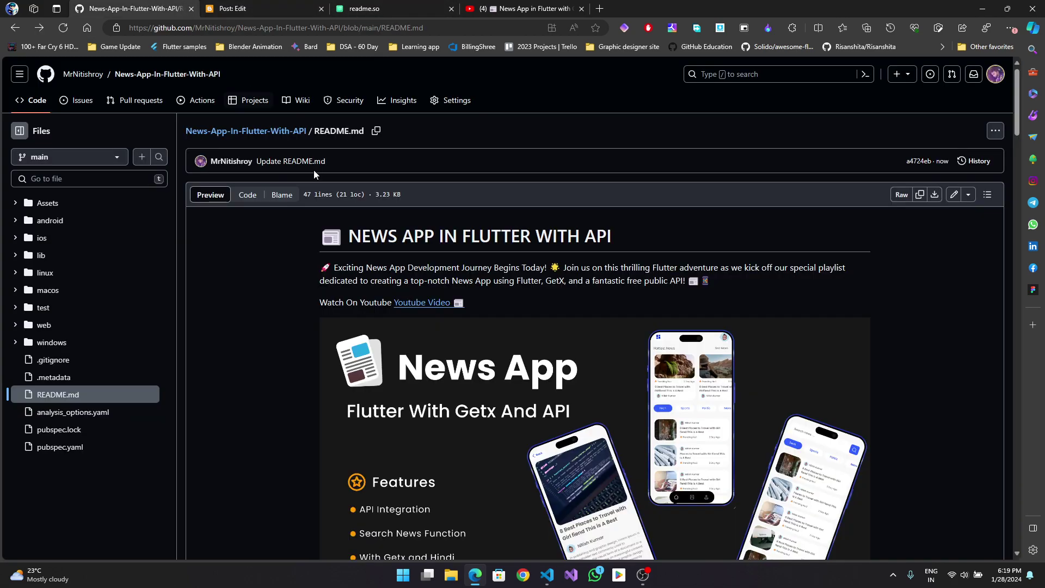
{"action": "left_click", "coordinate": [414, 304]}
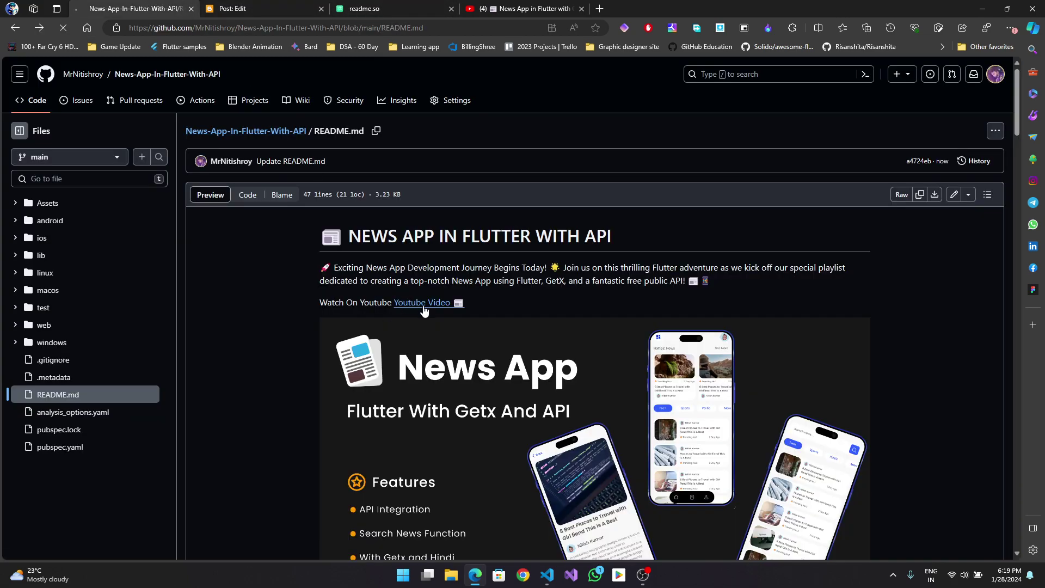
{"action": "left_click", "coordinate": [11, 27]}
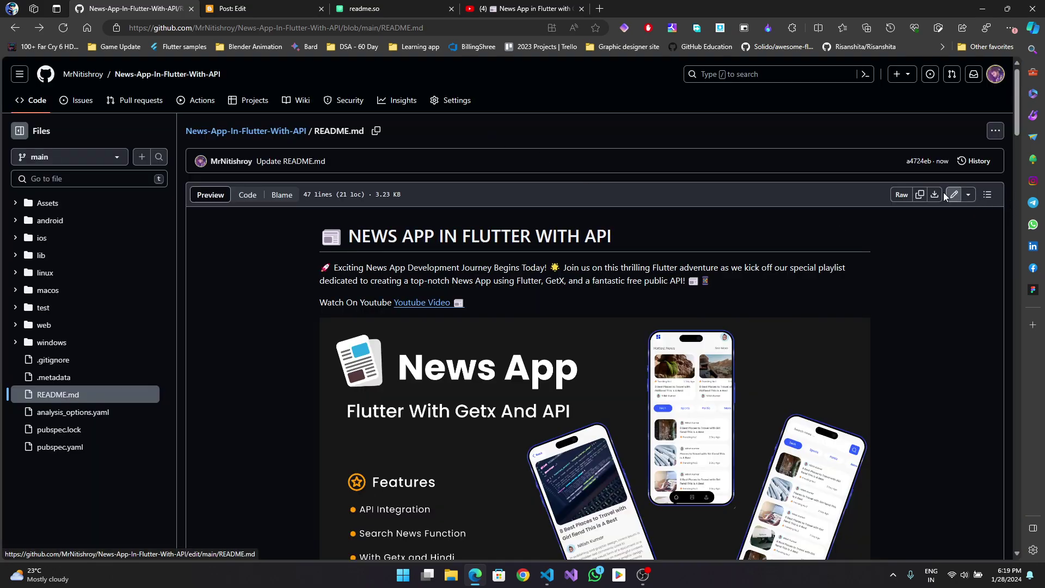
Open README.md for editing and bring up the emoji picker for the "Youtube Video" link text
{"action": "left_click", "coordinate": [952, 194]}
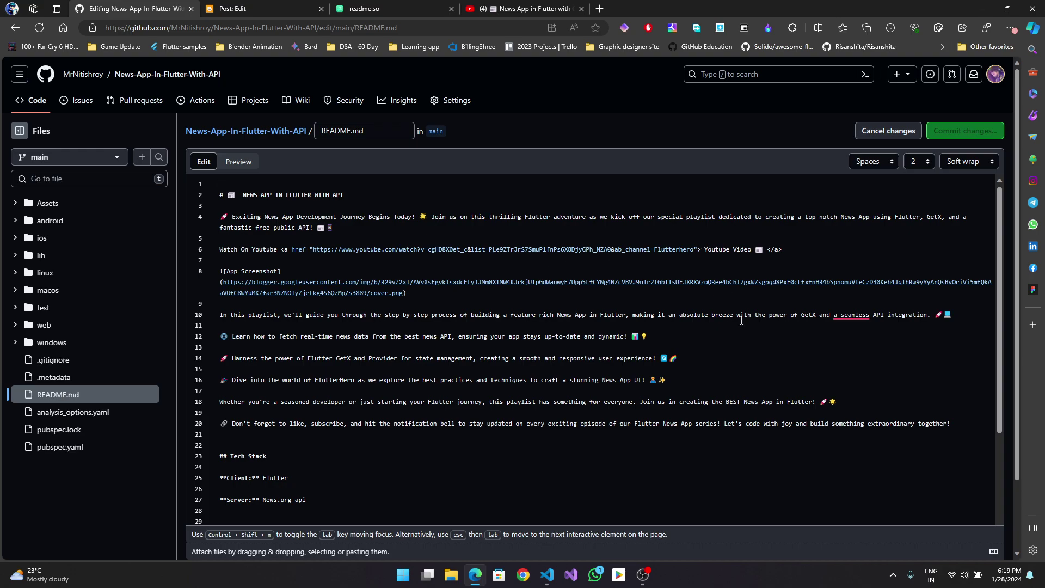
{"action": "key", "text": "super+period"}
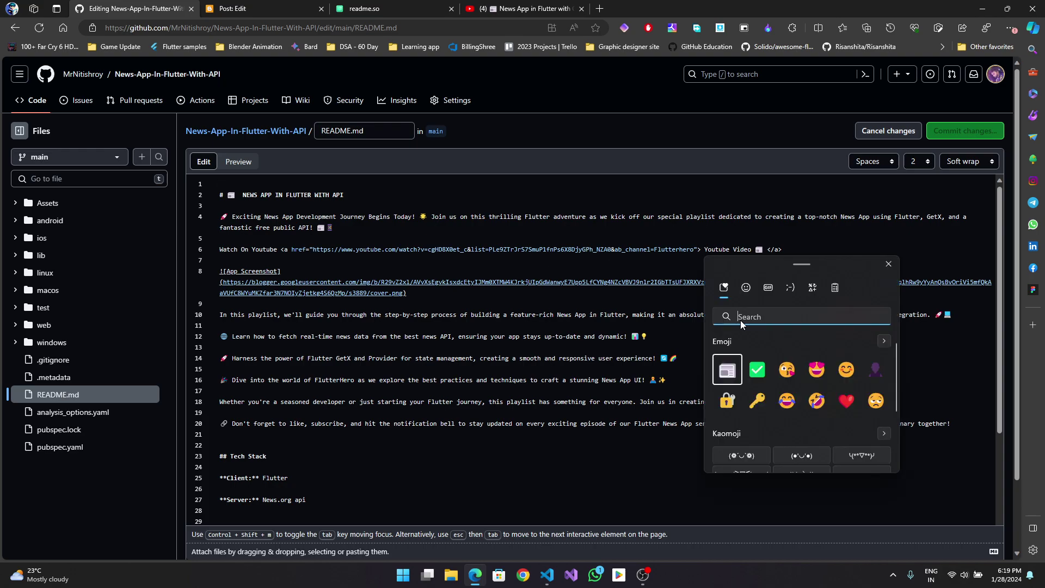
Search the emoji picker for "youtu" and "video", clearing each search
{"action": "type", "text": "yo"}
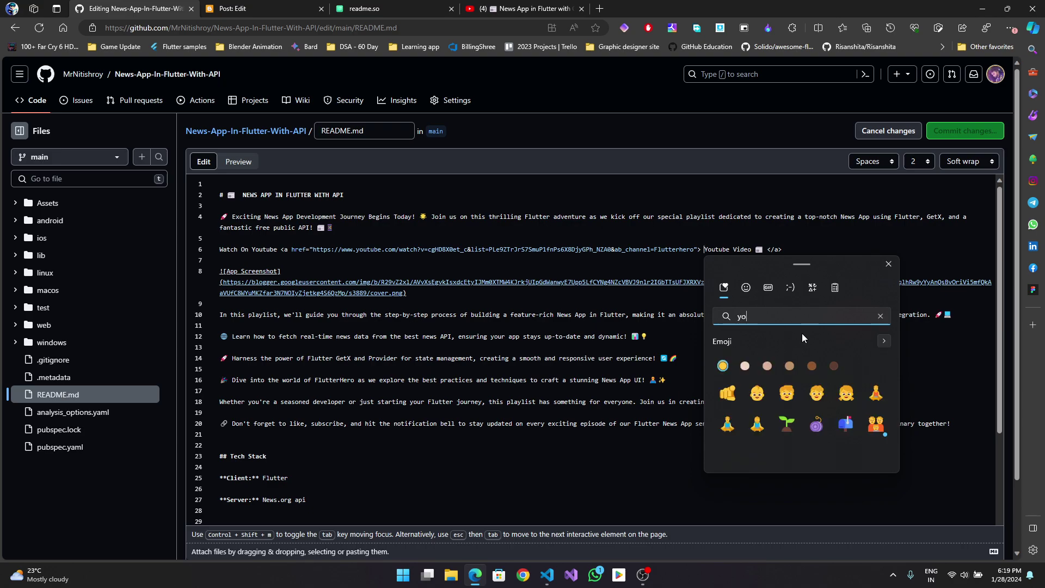
{"action": "type", "text": "utu"}
{"action": "key", "text": "ctrl+a"}
{"action": "key", "text": "BackSpace"}
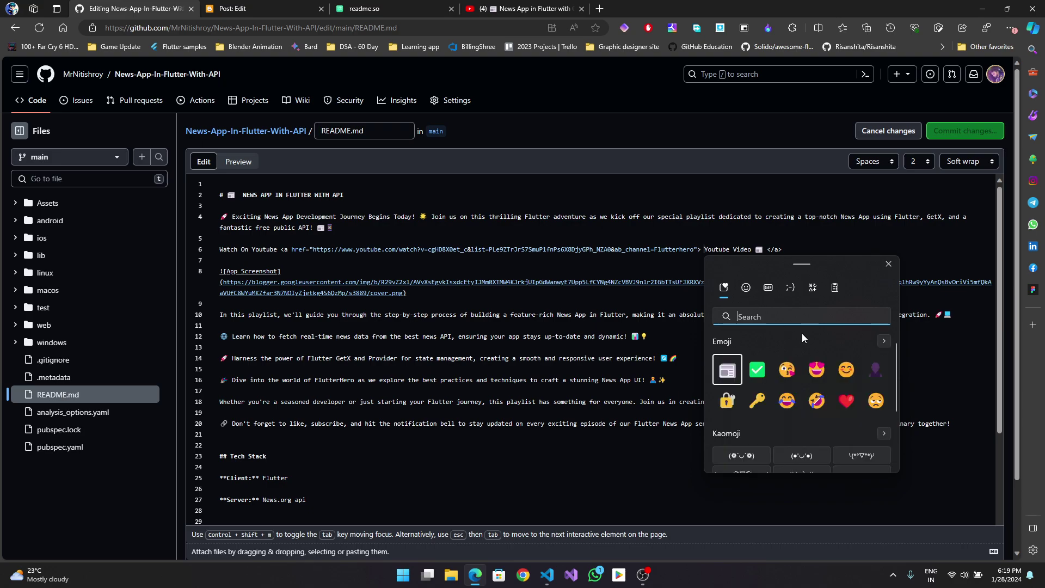
{"action": "type", "text": "video"}
{"action": "key", "text": "BackSpace"}
{"action": "key", "text": "BackSpace"}
{"action": "key", "text": "BackSpace"}
{"action": "key", "text": "BackSpace"}
{"action": "key", "text": "BackSpace"}
Insert a red heart emoji before the "Youtube Video" link text in README.md and commit the change
{"action": "left_click", "coordinate": [846, 400]}
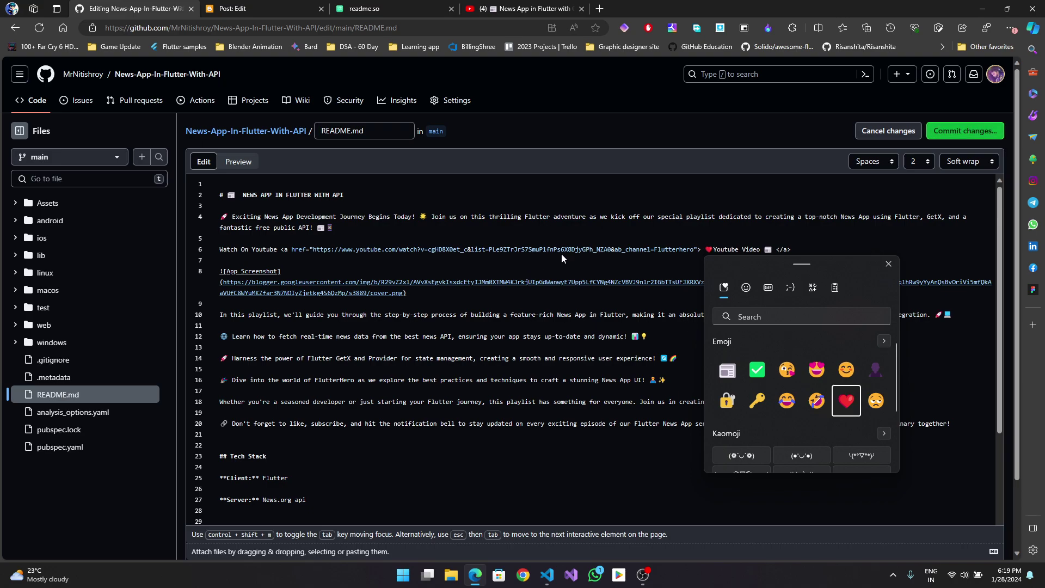
{"action": "key", "text": "Escape"}
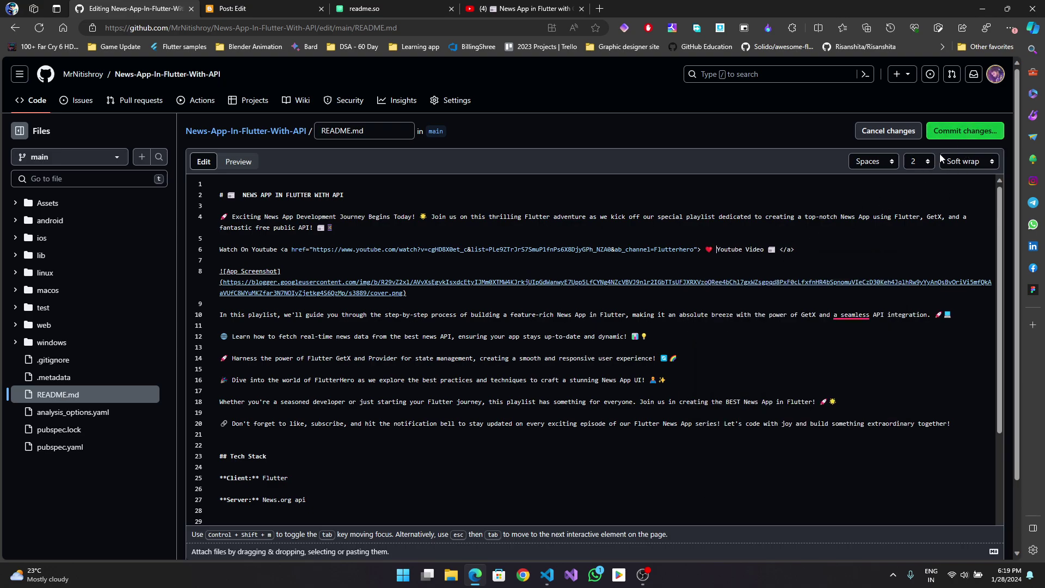
{"action": "left_click", "coordinate": [957, 132]}
{"action": "left_click", "coordinate": [625, 427]}
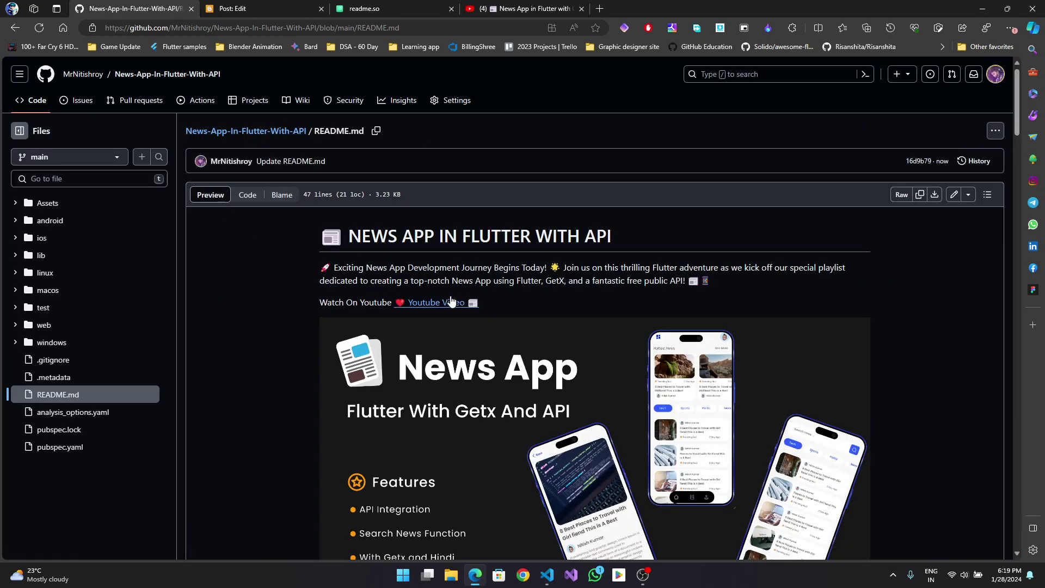
Recheck the README's YouTube link and review the rendered README and file list on the repository's main page
{"action": "left_click", "coordinate": [433, 304]}
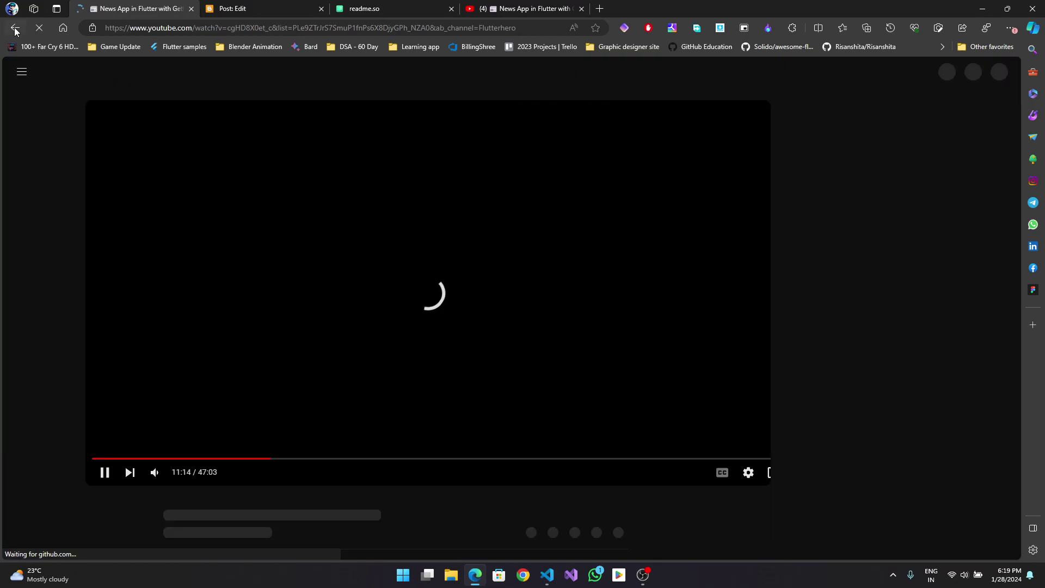
{"action": "left_click", "coordinate": [15, 29]}
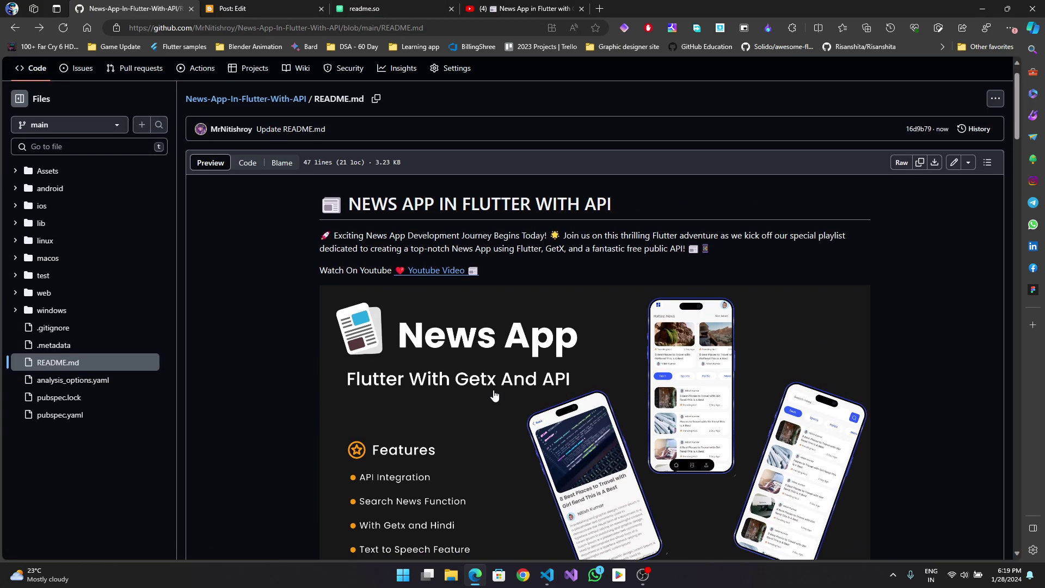
{"action": "left_click", "coordinate": [167, 74]}
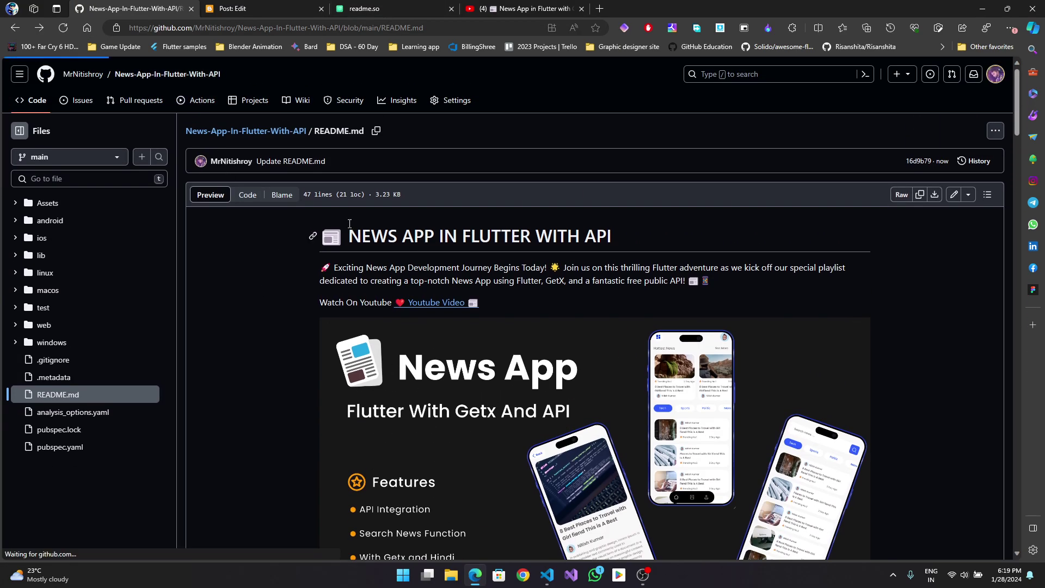
{"action": "scroll", "coordinate": [596, 344], "scroll_direction": "down", "scroll_amount": 15}
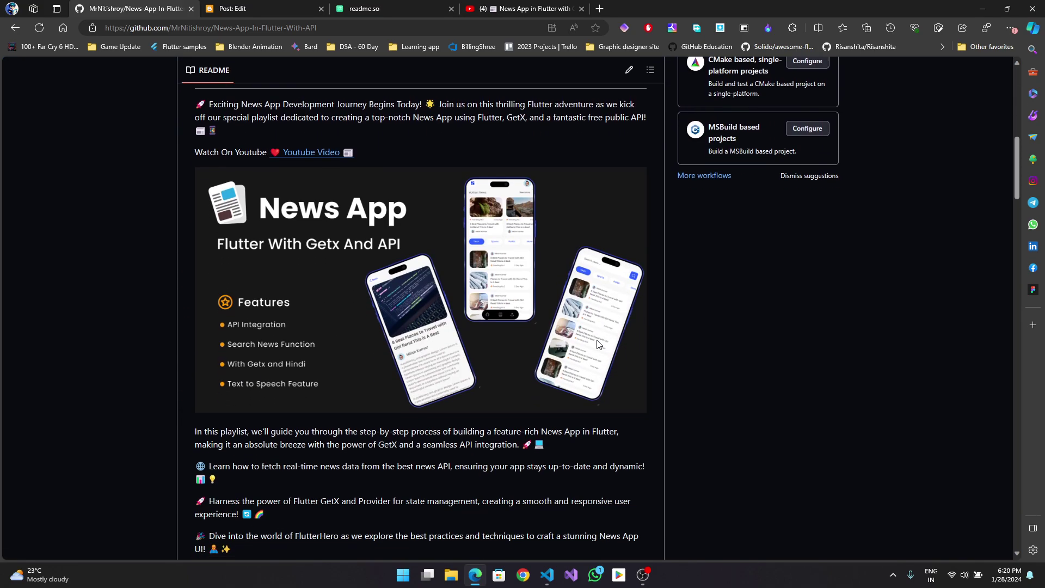
{"action": "scroll", "coordinate": [596, 344], "scroll_direction": "down", "scroll_amount": 5}
{"action": "scroll", "coordinate": [583, 344], "scroll_direction": "up", "scroll_amount": 20}
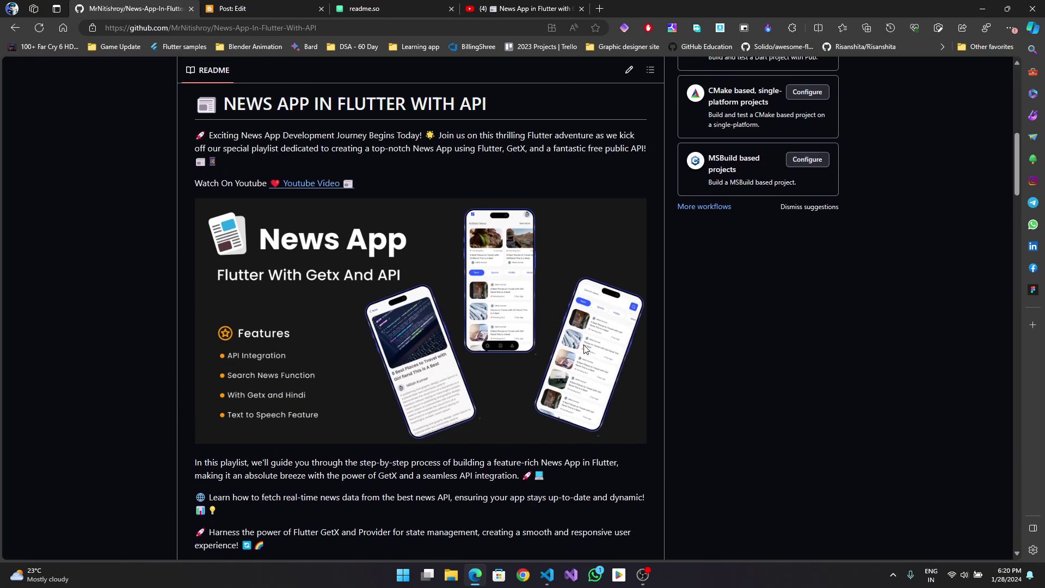
{"action": "scroll", "coordinate": [546, 344], "scroll_direction": "down", "scroll_amount": 2}
{"action": "scroll", "coordinate": [546, 343], "scroll_direction": "up", "scroll_amount": 2}
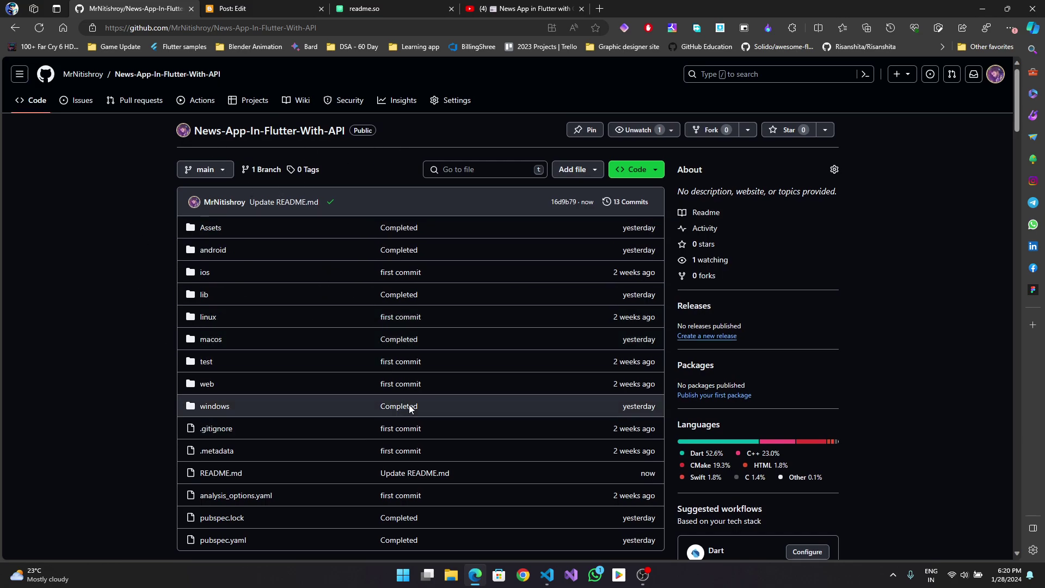
{"action": "scroll", "coordinate": [279, 429], "scroll_direction": "down", "scroll_amount": 3}
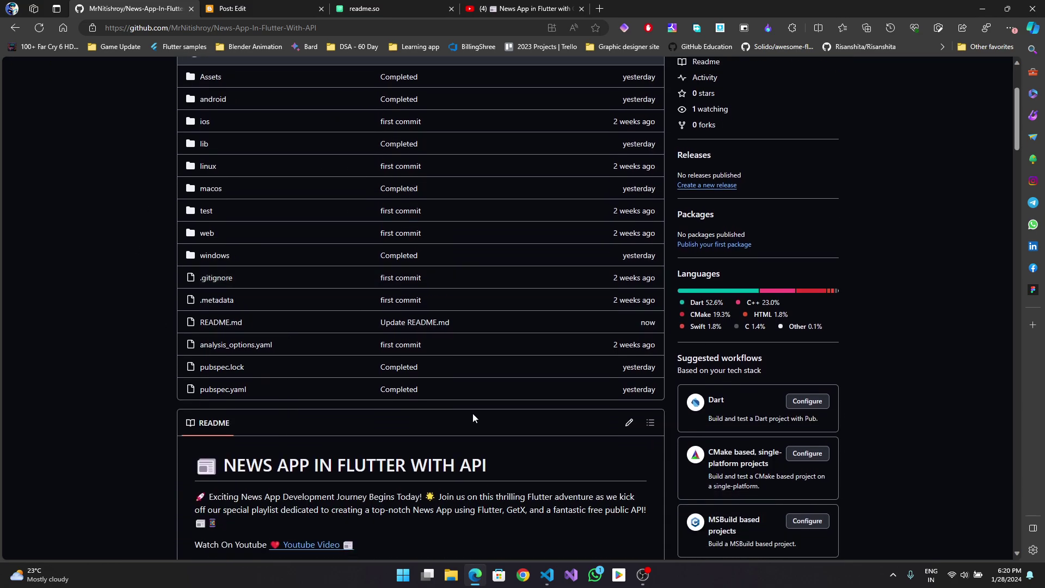
{"action": "scroll", "coordinate": [473, 413], "scroll_direction": "up", "scroll_amount": 3}
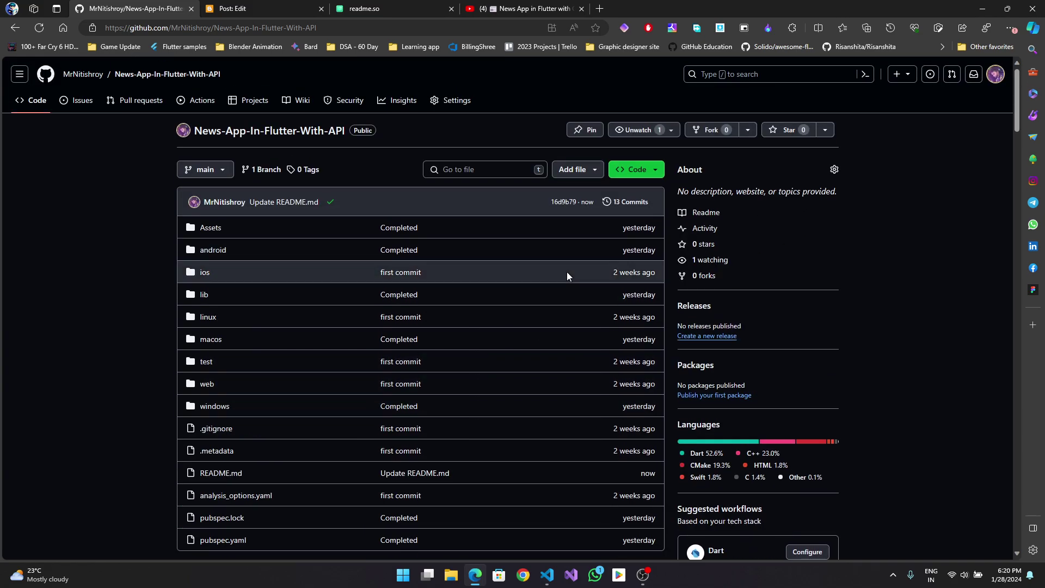
Copy the README's opening paragraph, "Exciting News App Development Journey Begins Today!", into the Description of the repository details
{"action": "left_click", "coordinate": [834, 169]}
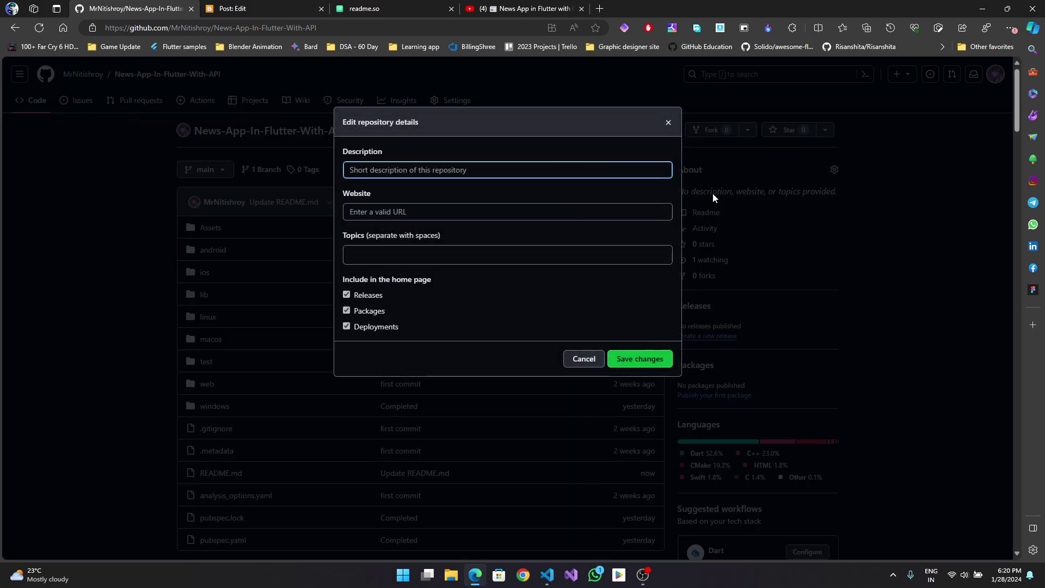
{"action": "left_click", "coordinate": [668, 122]}
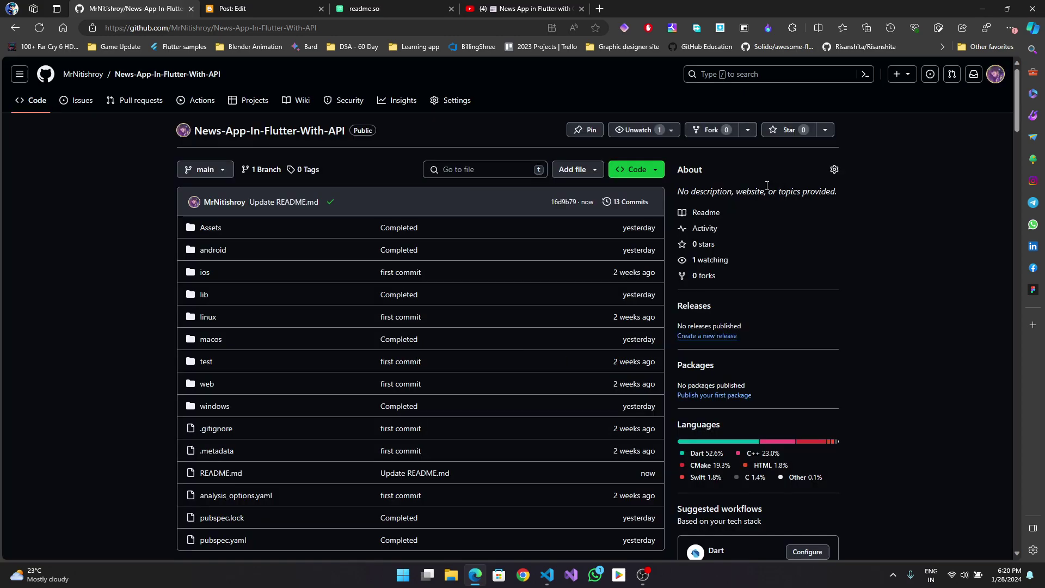
{"action": "scroll", "coordinate": [476, 381], "scroll_direction": "down", "scroll_amount": 5}
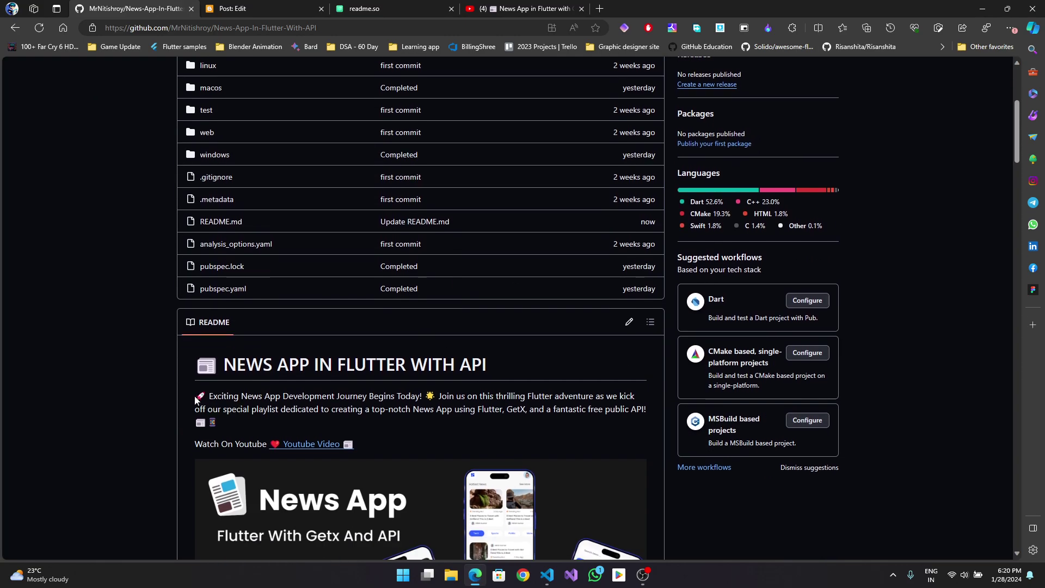
{"action": "left_click_drag", "start_coordinate": [195, 399], "coordinate": [228, 429]}
{"action": "key", "text": "ctrl+c"}
{"action": "scroll", "coordinate": [808, 178], "scroll_direction": "up", "scroll_amount": 3}
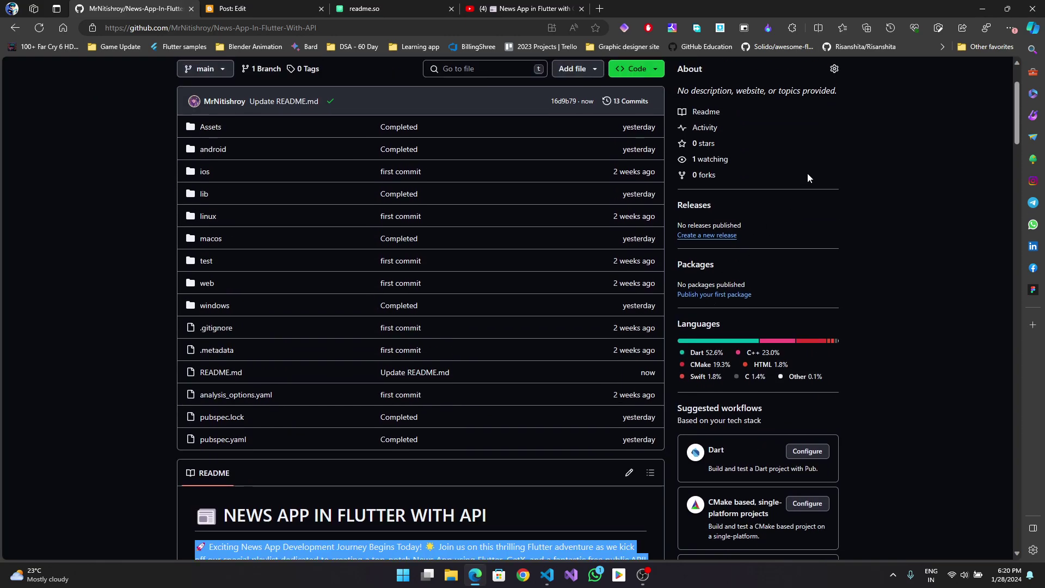
{"action": "left_click", "coordinate": [835, 81]}
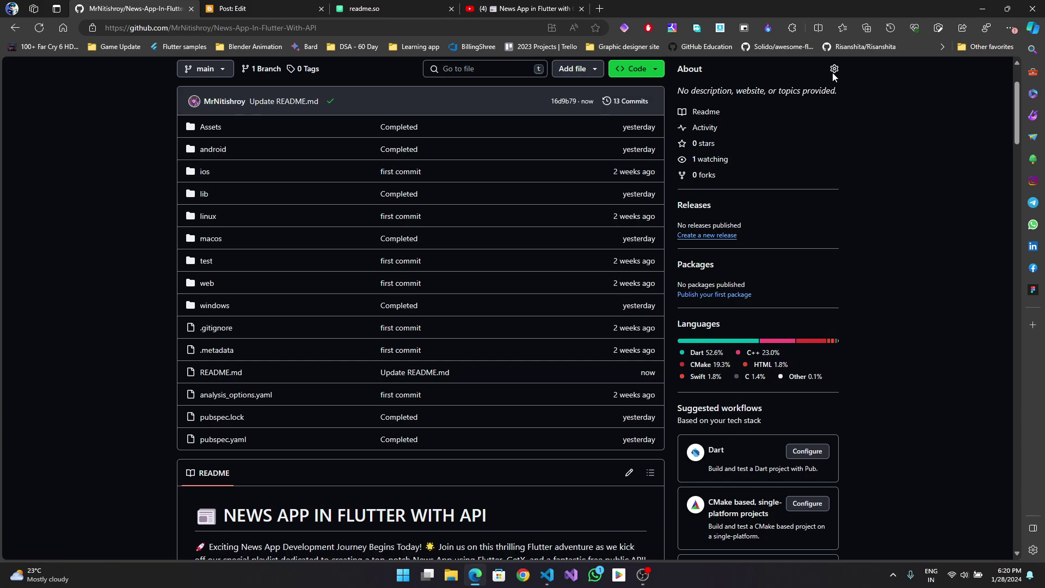
{"action": "left_click", "coordinate": [834, 69]}
{"action": "key", "text": "ctrl+v"}
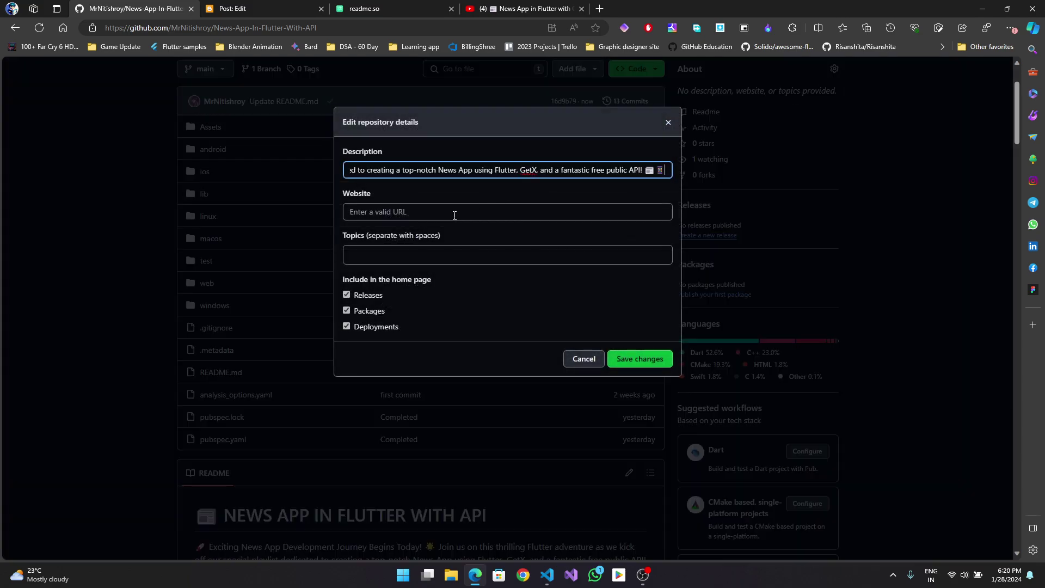
Set the repository's Website to the previously copied YouTube video URL from the clipboard history
{"action": "left_click", "coordinate": [424, 218]}
{"action": "key", "text": "super+v"}
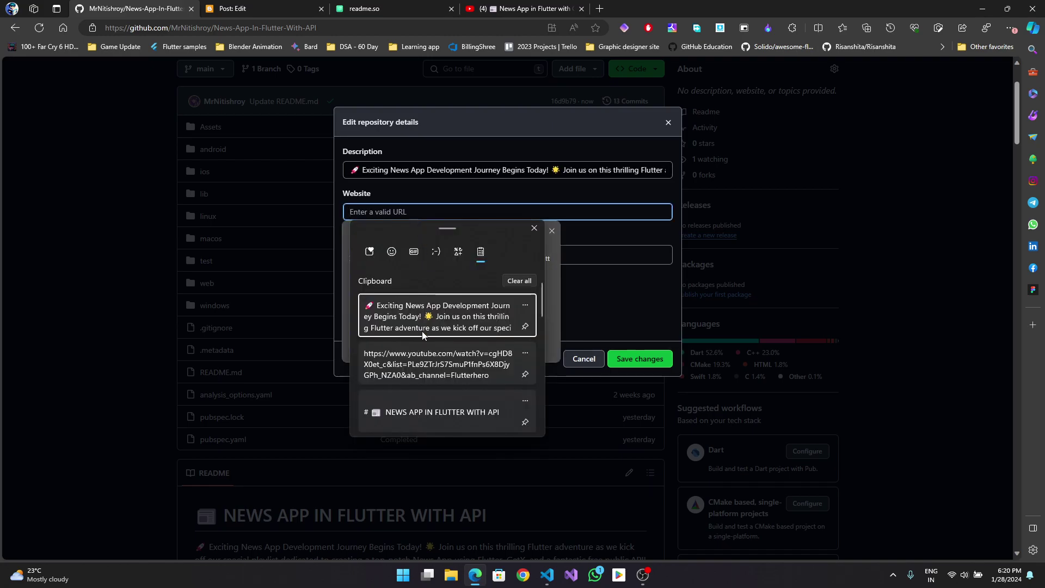
{"action": "left_click", "coordinate": [426, 363]}
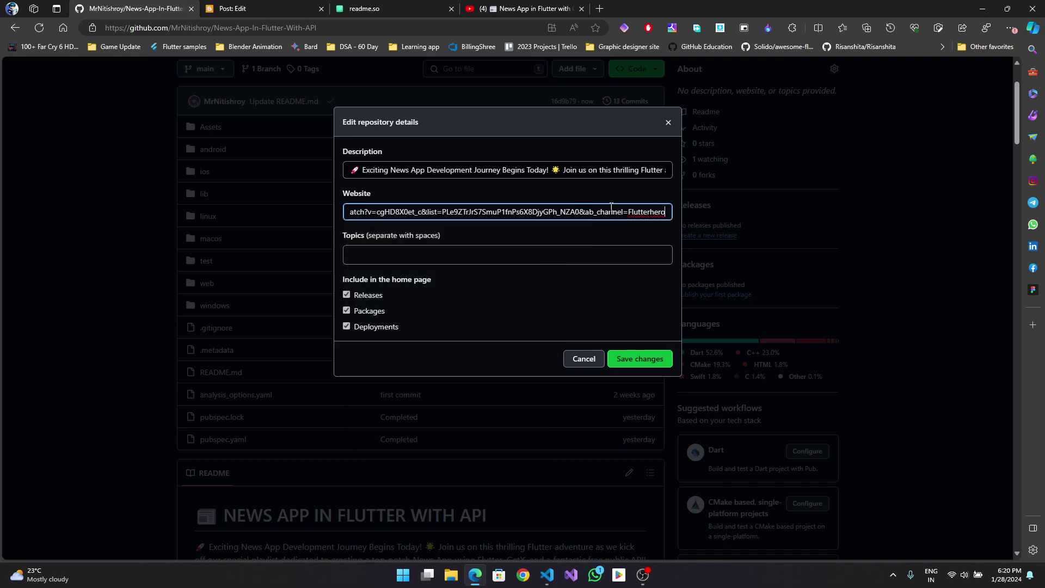
{"action": "left_click", "coordinate": [428, 261]}
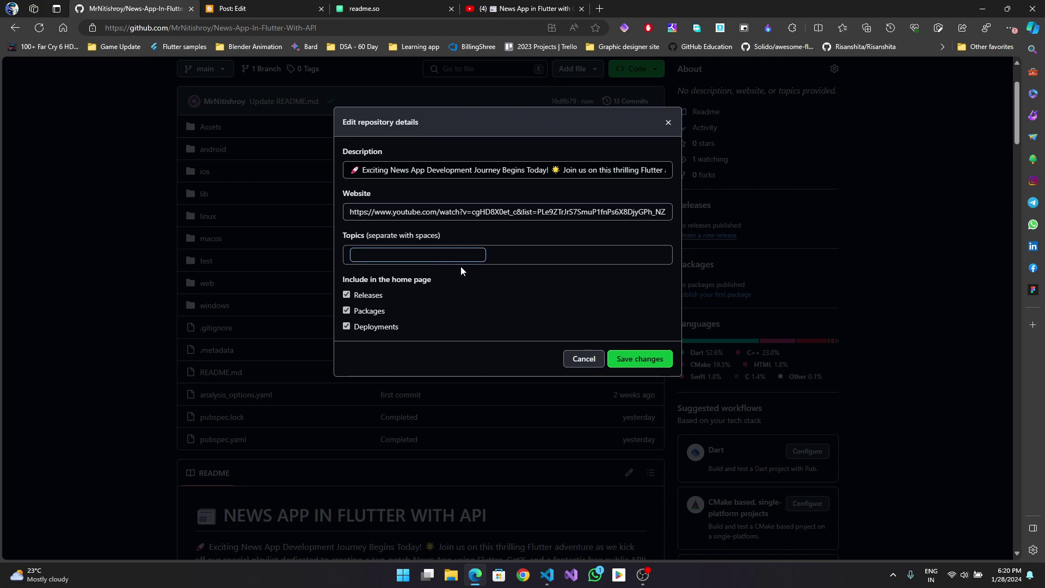
{"action": "type", "text": "news Ap"}
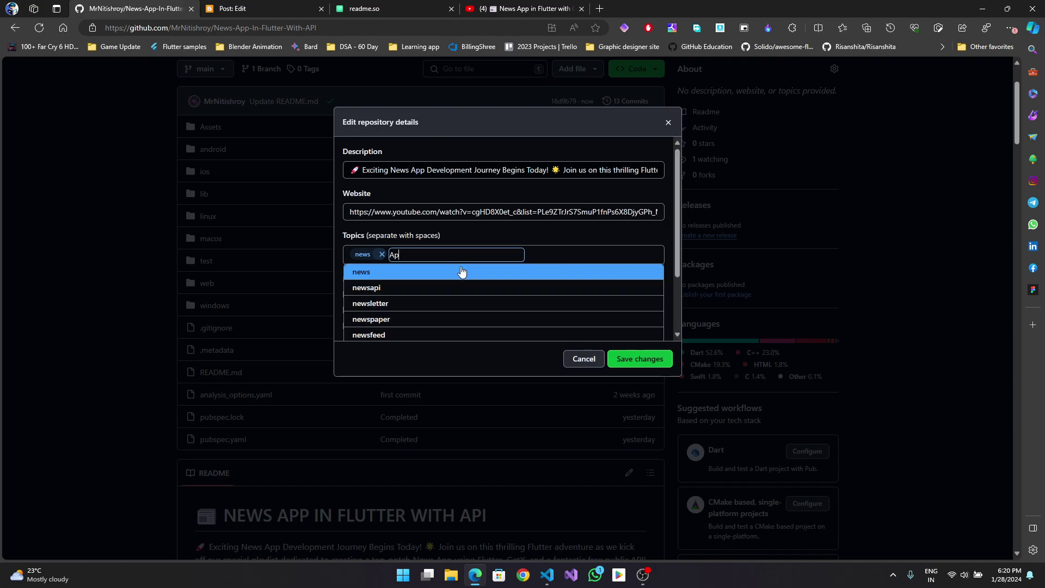
{"action": "type", "text": "p in"}
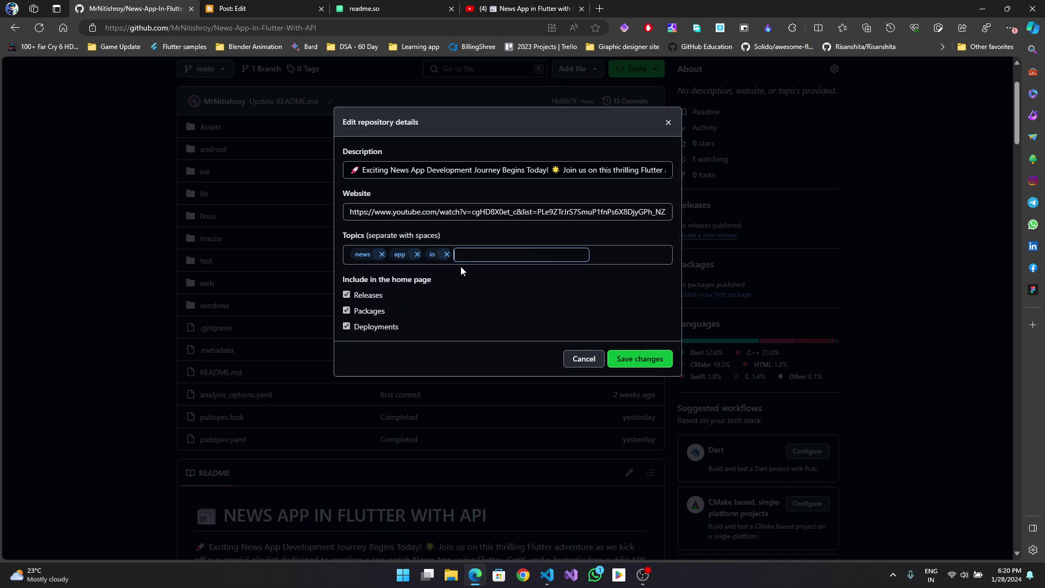
{"action": "left_click", "coordinate": [417, 254]}
{"action": "left_click", "coordinate": [380, 256]}
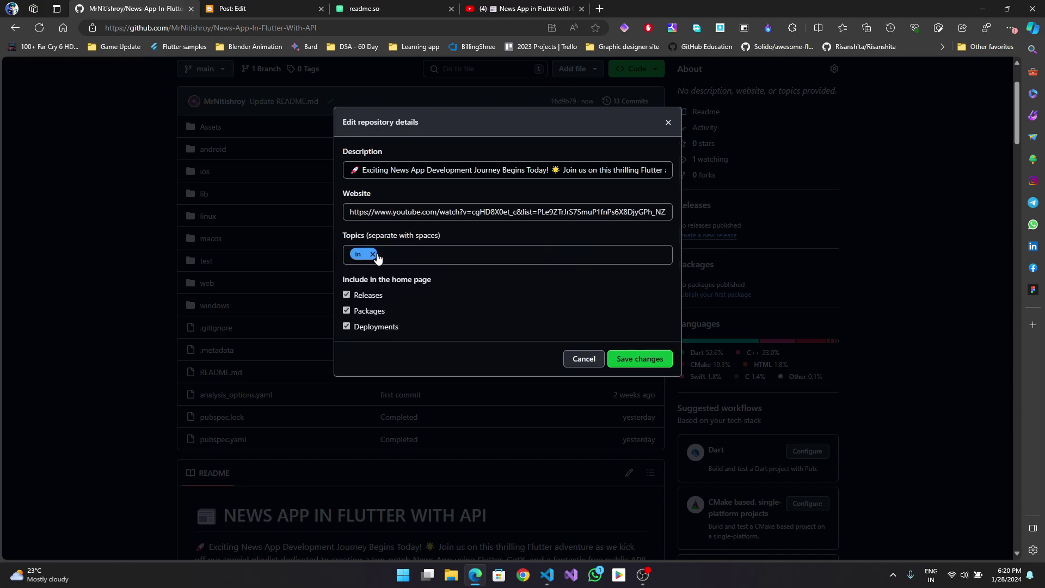
{"action": "left_click", "coordinate": [373, 254]}
{"action": "left_click", "coordinate": [374, 254]}
Add the topics newsappinflutter and newsapp to the repository details
{"action": "type", "text": "News"}
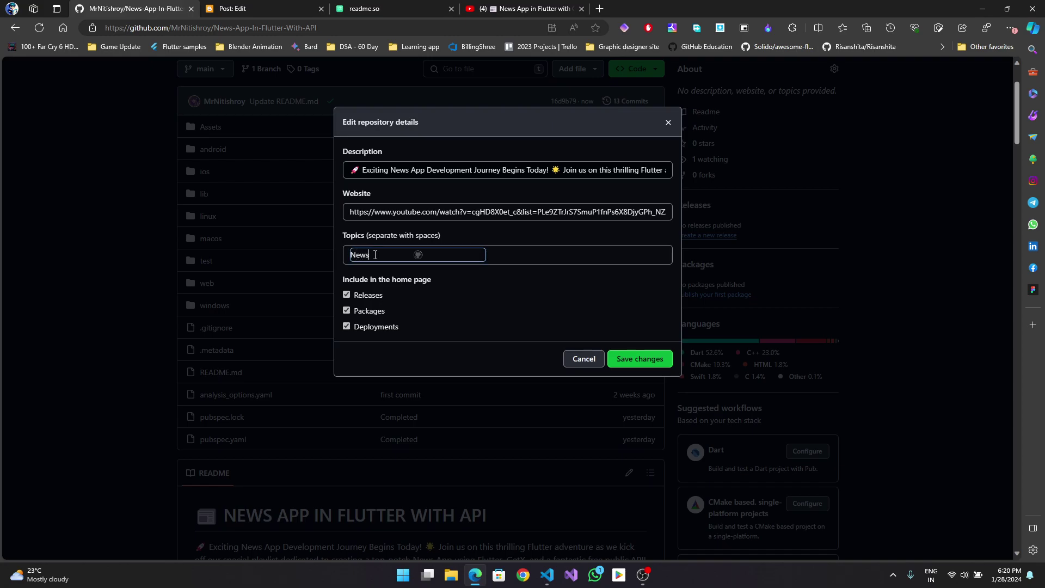
{"action": "type", "text": "AppInFlutter"}
{"action": "key", "text": "space"}
{"action": "type", "text": "New"}
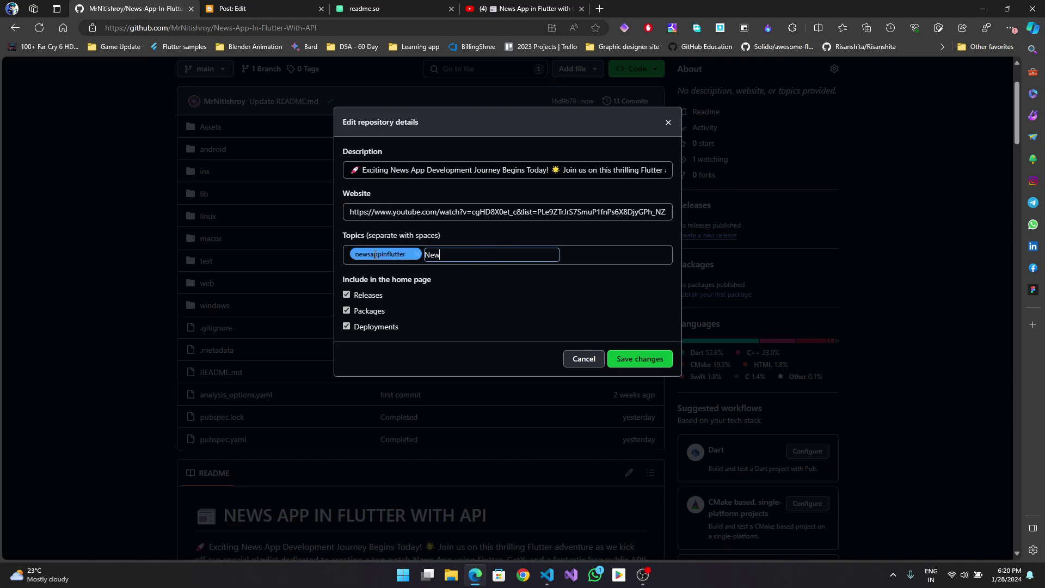
{"action": "type", "text": "s"}
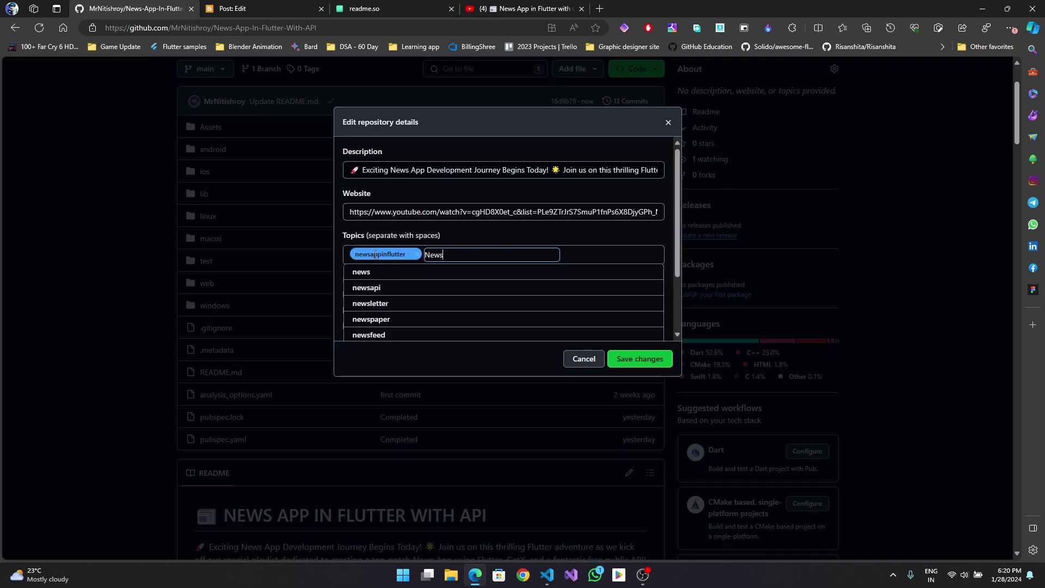
{"action": "type", "text": "App"}
{"action": "key", "text": "space"}
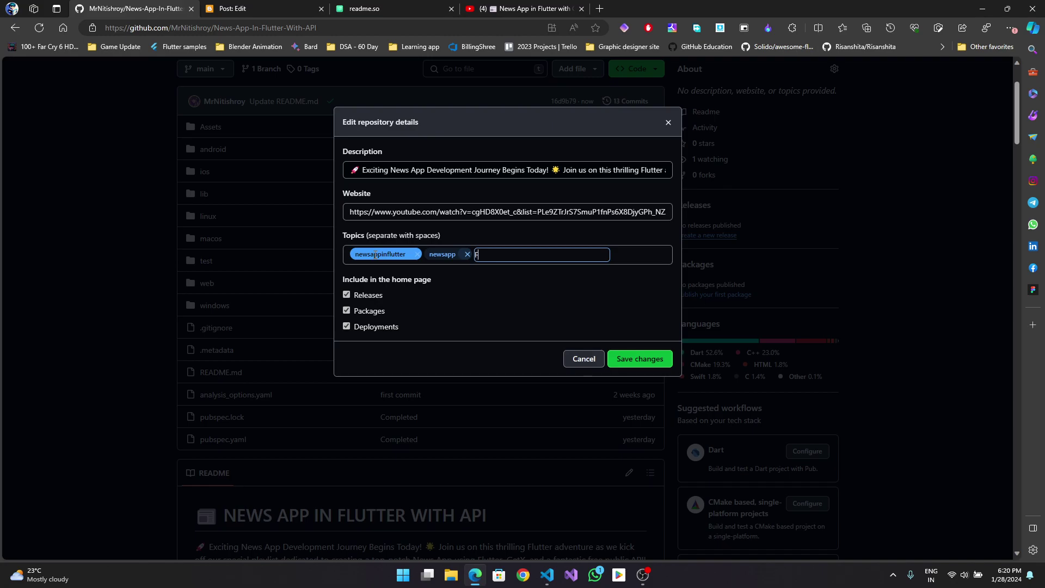
Add the topics flutternewsapp and newsappapi, and save the repository details
{"action": "type", "text": "FlutterNew"}
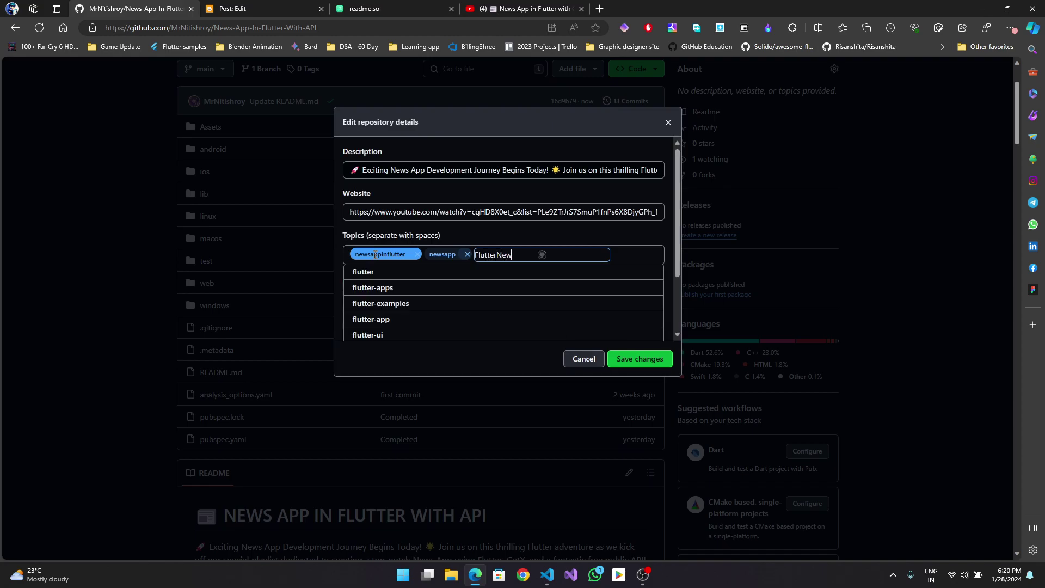
{"action": "type", "text": "sApp"}
{"action": "key", "text": "space"}
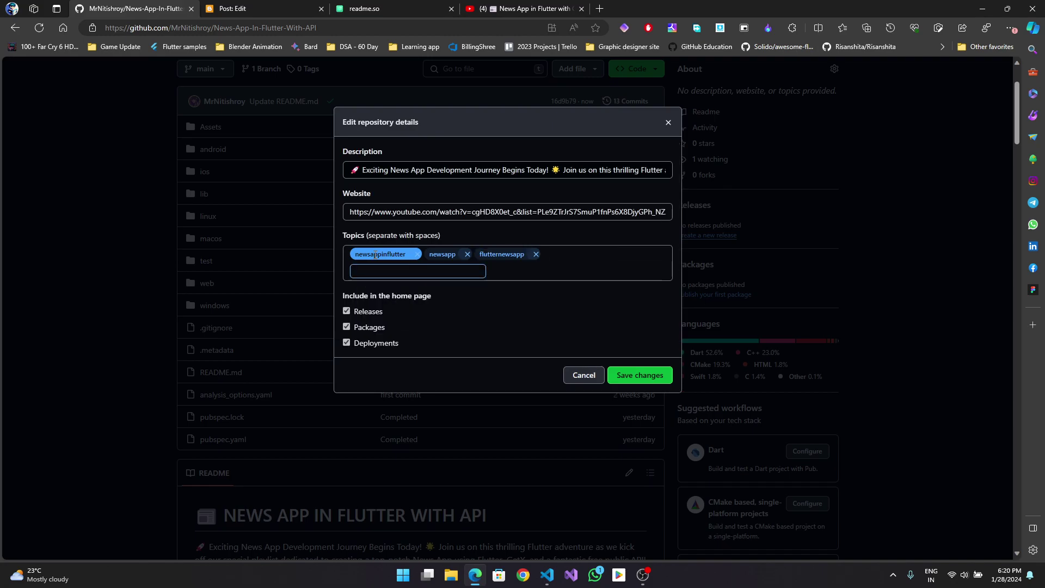
{"action": "type", "text": "News"}
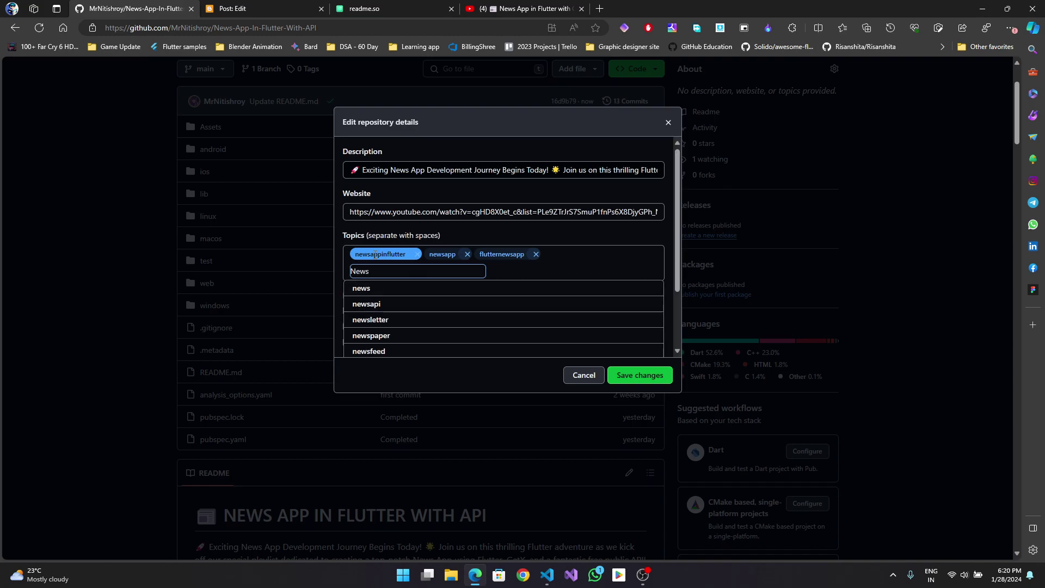
{"action": "type", "text": "AppApi"}
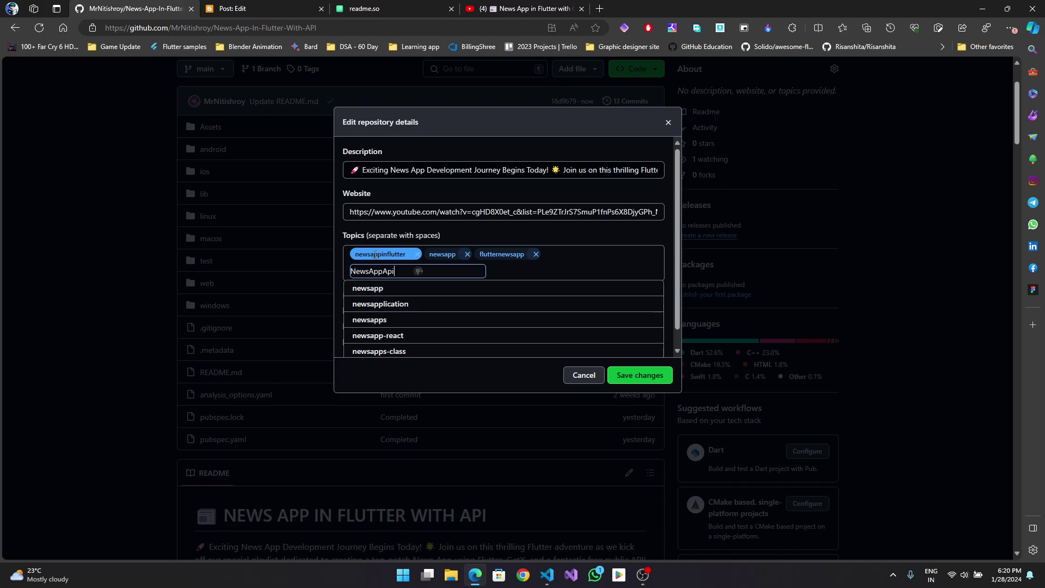
{"action": "key", "text": "space"}
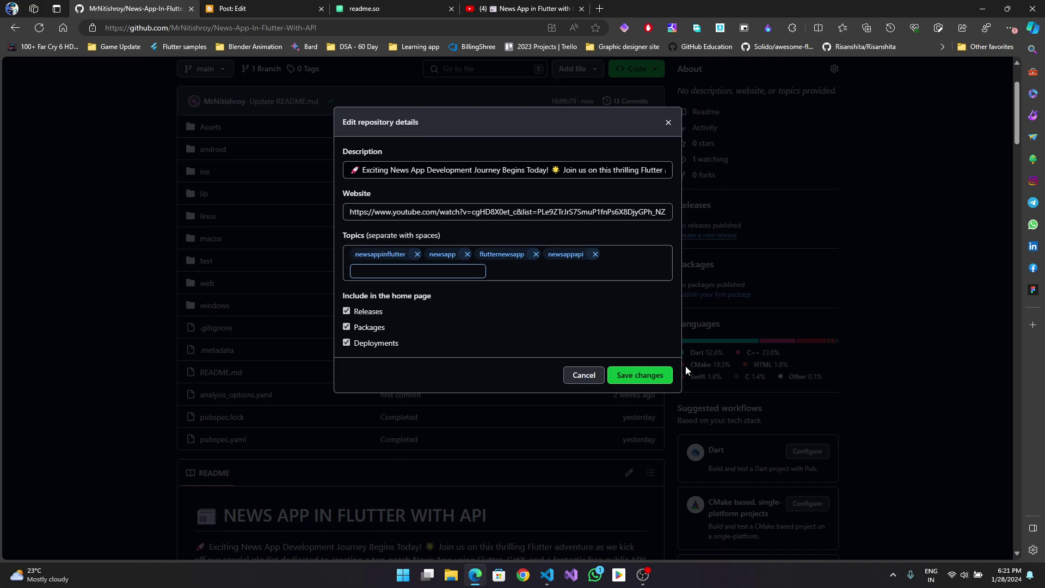
{"action": "left_click", "coordinate": [645, 379]}
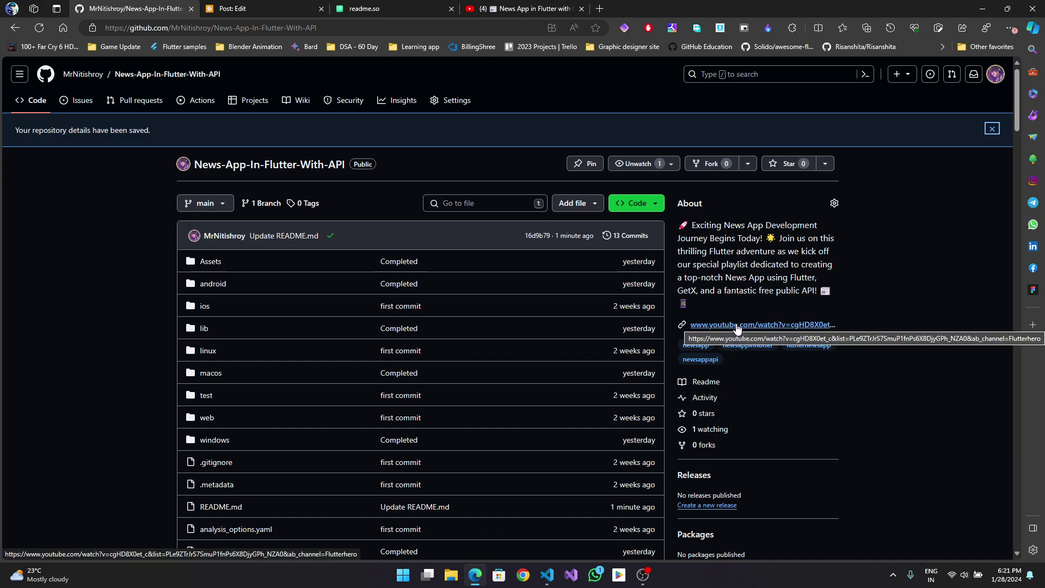
Review the repository page's About section, file list and rendered README, including the YouTube link and cover image
{"action": "scroll", "coordinate": [893, 449], "scroll_direction": "down", "scroll_amount": 3}
{"action": "scroll", "coordinate": [486, 462], "scroll_direction": "down", "scroll_amount": 15}
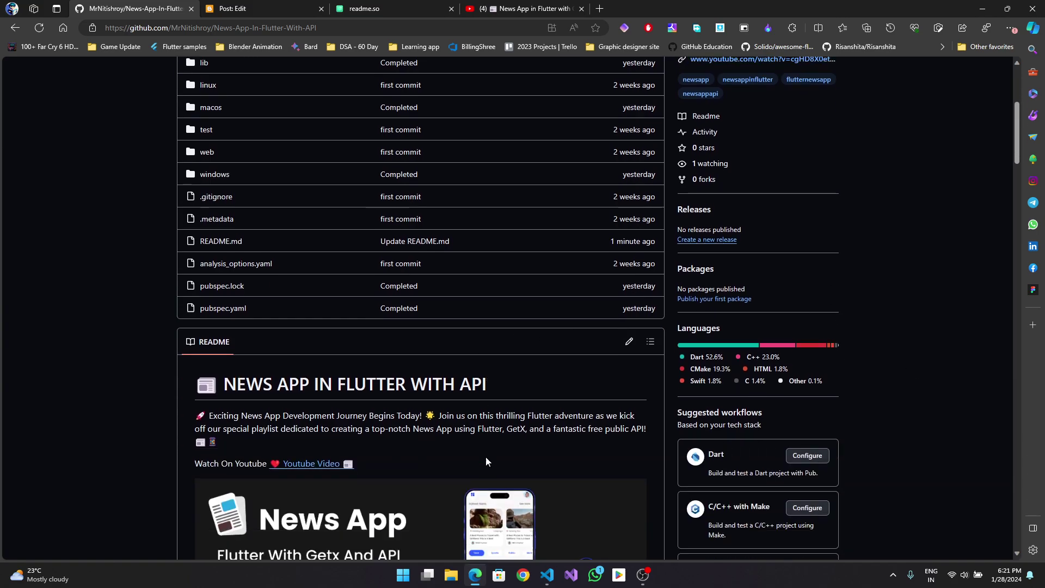
{"action": "scroll", "coordinate": [485, 456], "scroll_direction": "up", "scroll_amount": 18}
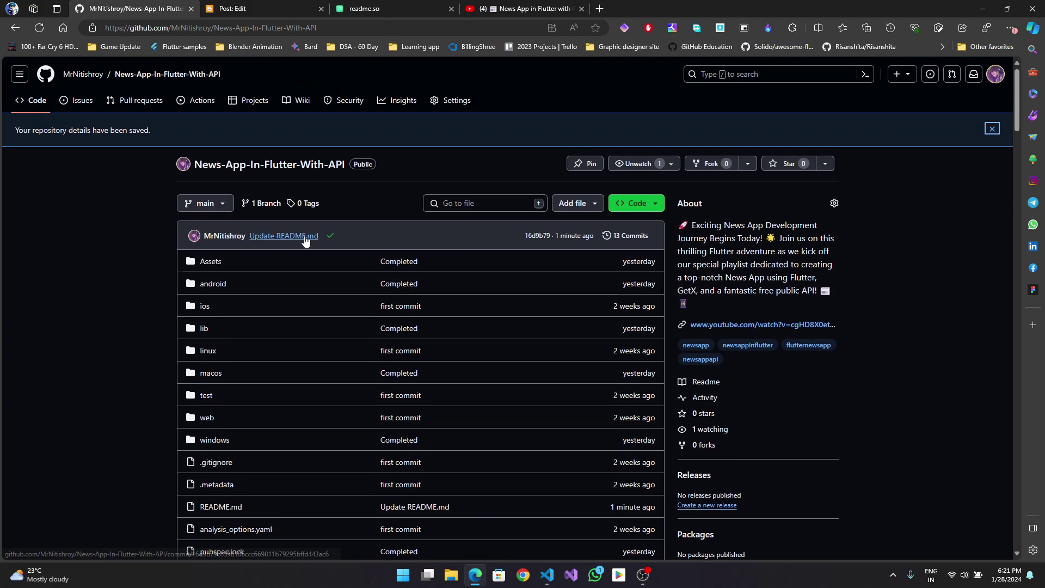
{"action": "mouse_move", "coordinate": [305, 240]}
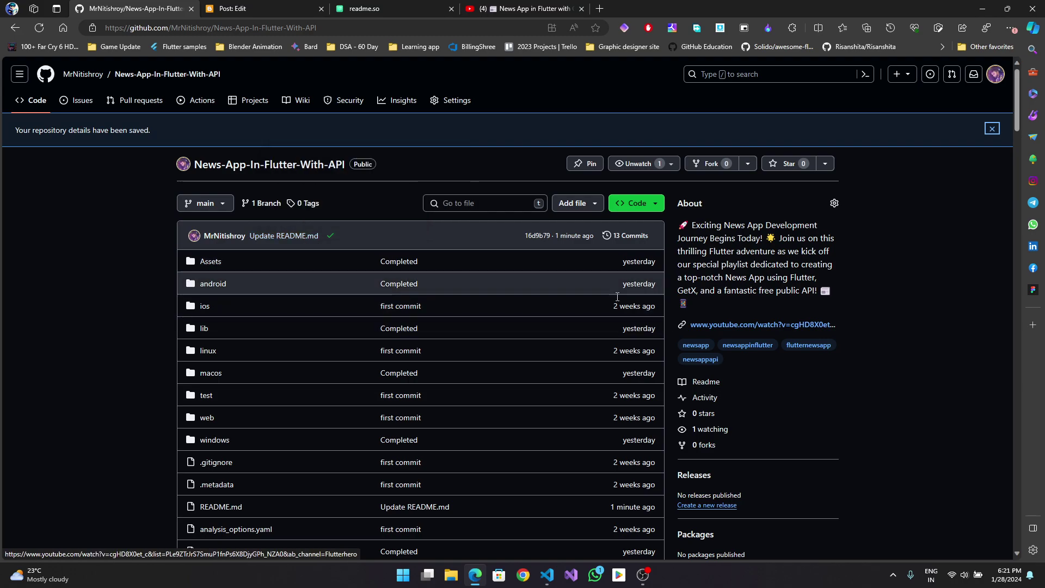
{"action": "scroll", "coordinate": [357, 434], "scroll_direction": "down", "scroll_amount": 10}
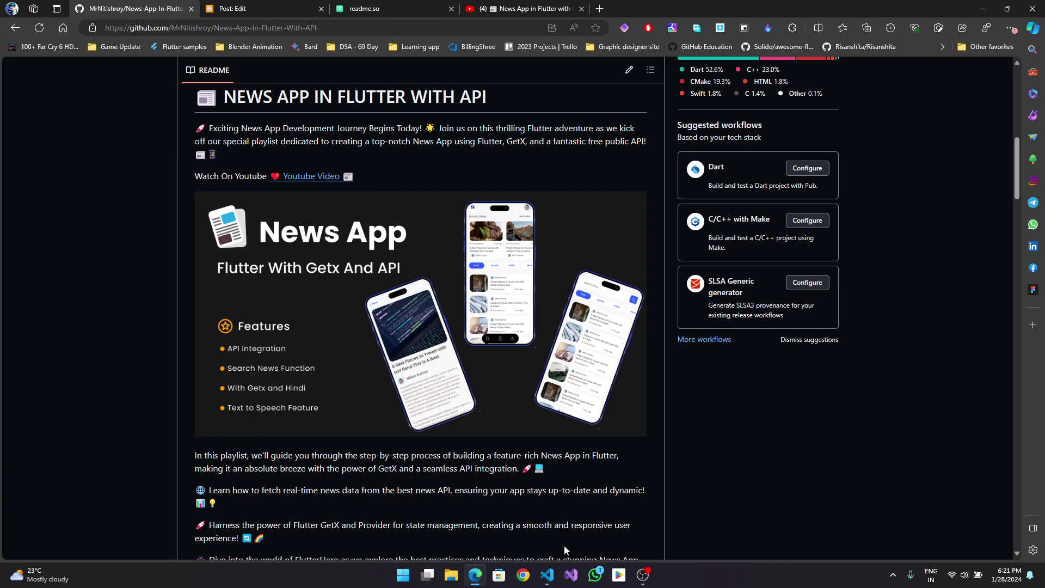
Switch to the project in VS Code and synchronize the main branch with origin/main
{"action": "left_click", "coordinate": [547, 575]}
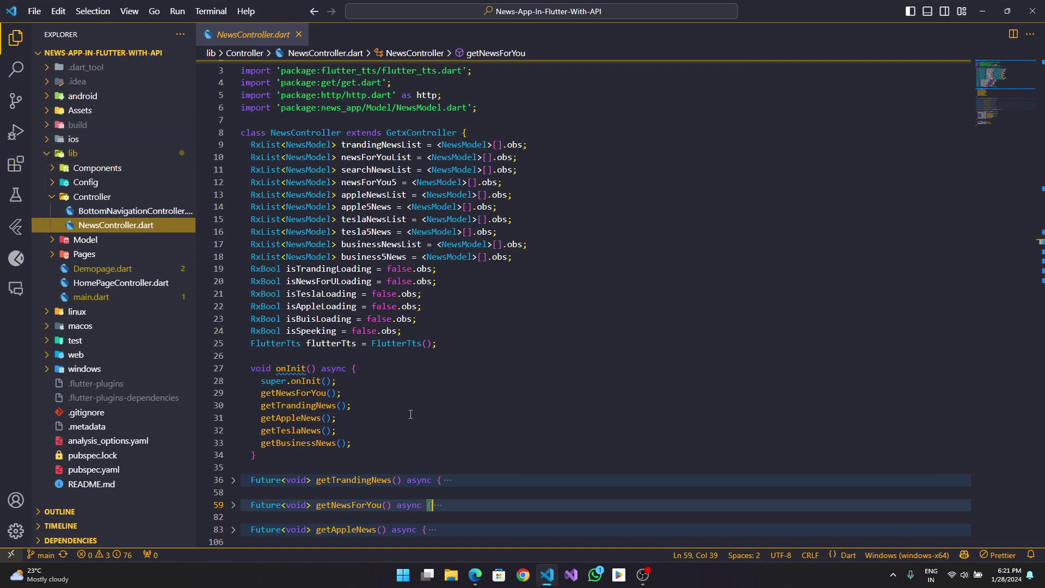
{"action": "scroll", "coordinate": [283, 414], "scroll_direction": "down", "scroll_amount": 1}
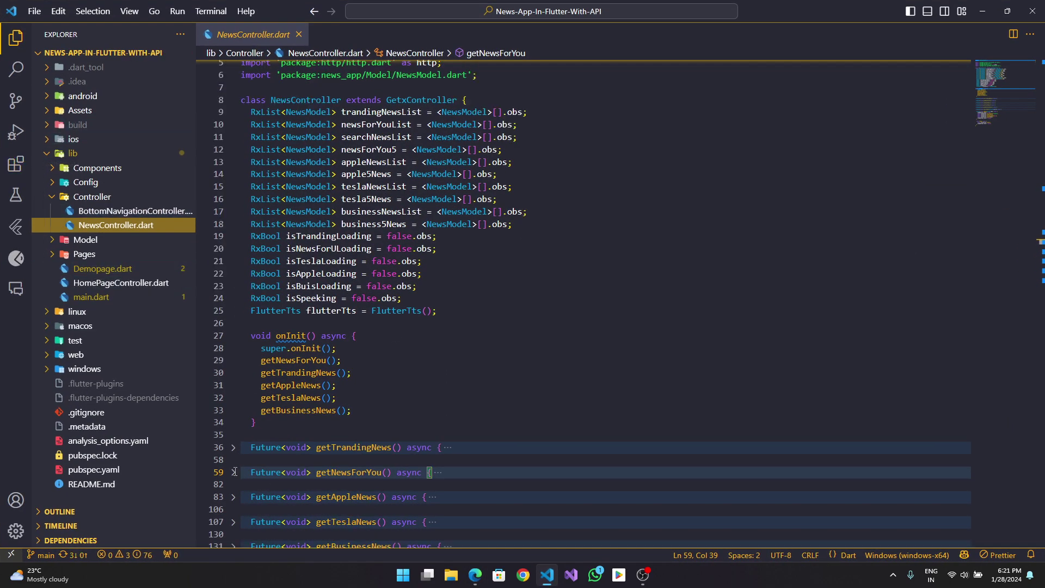
{"action": "left_click", "coordinate": [70, 556]}
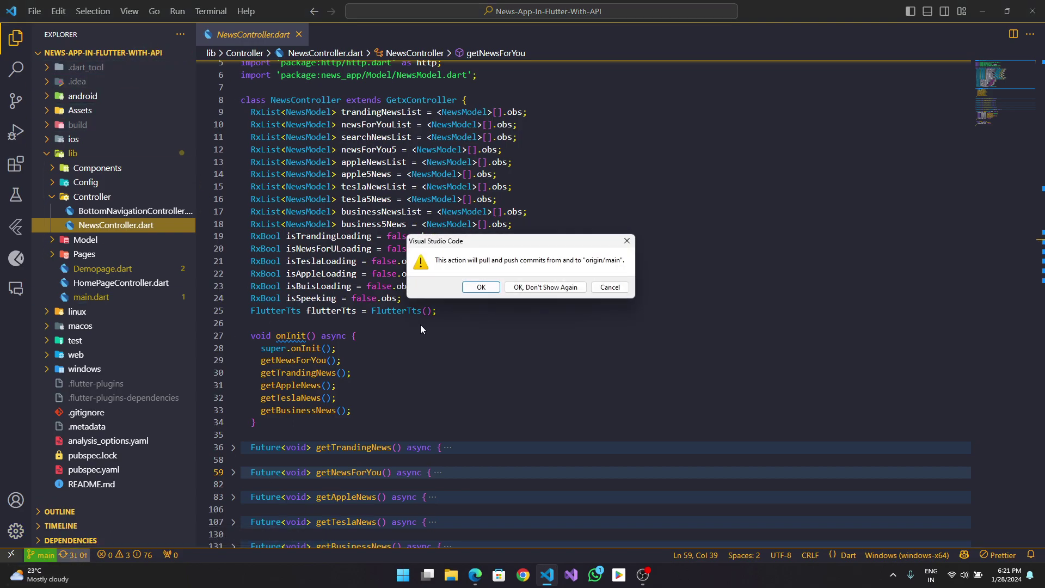
{"action": "left_click", "coordinate": [481, 287]}
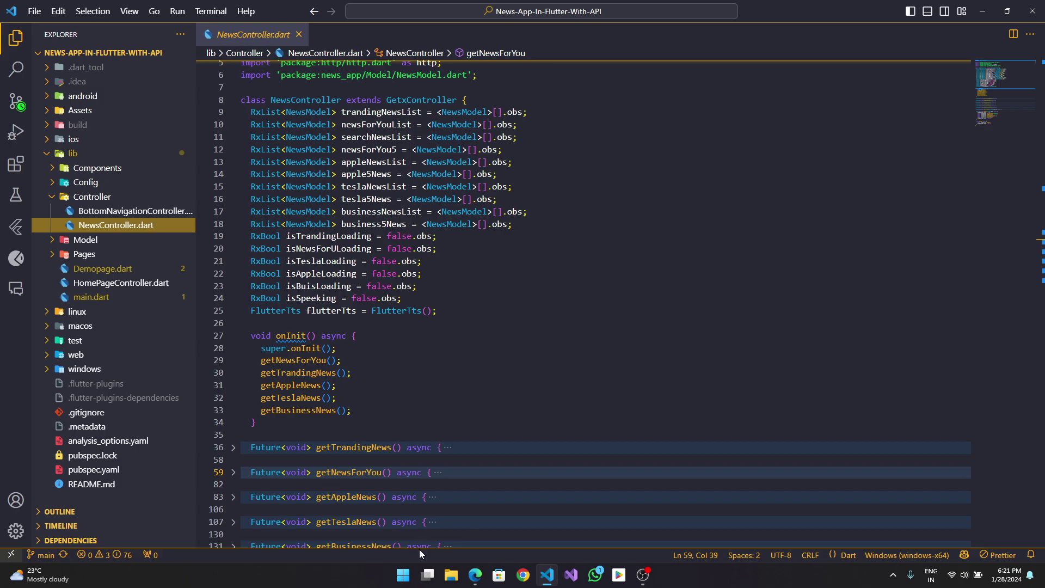
Run "flutter clean" and "flutter pub get" in a terminal at the project folder
{"action": "key", "text": "ctrl+grave"}
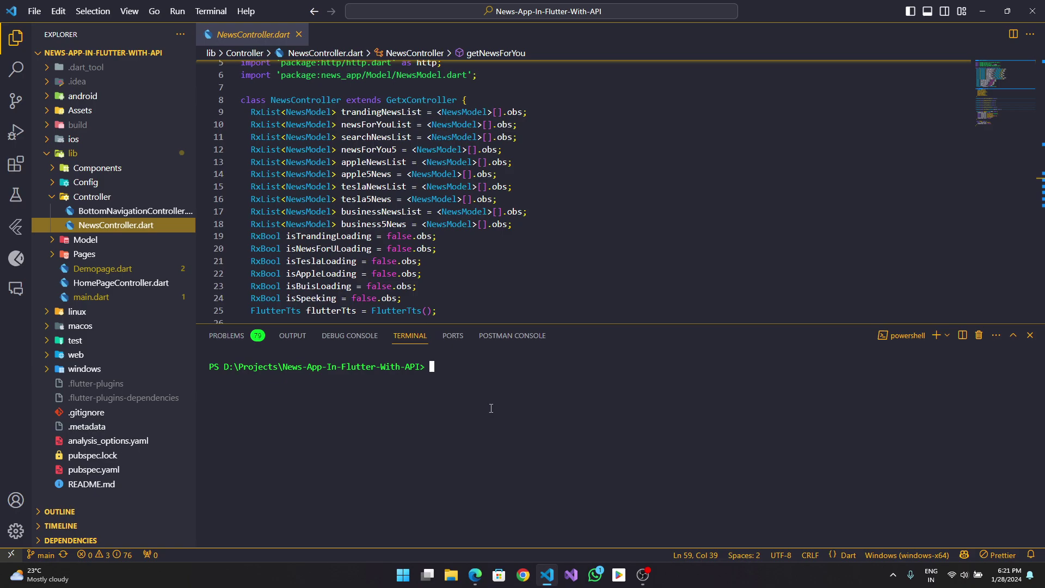
{"action": "type", "text": "flutter clean"}
{"action": "key", "text": "Return"}
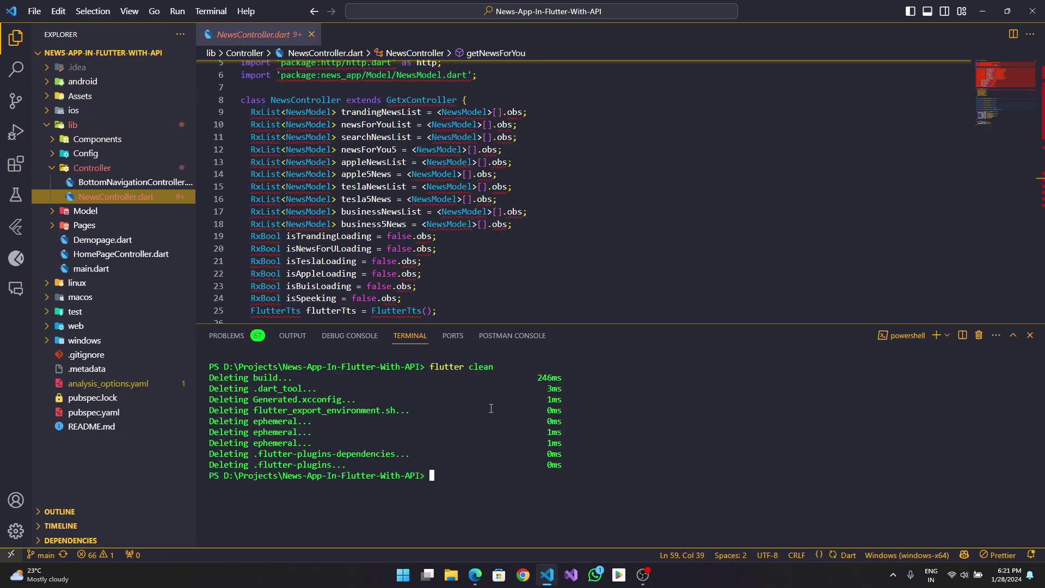
{"action": "type", "text": "flutter "}
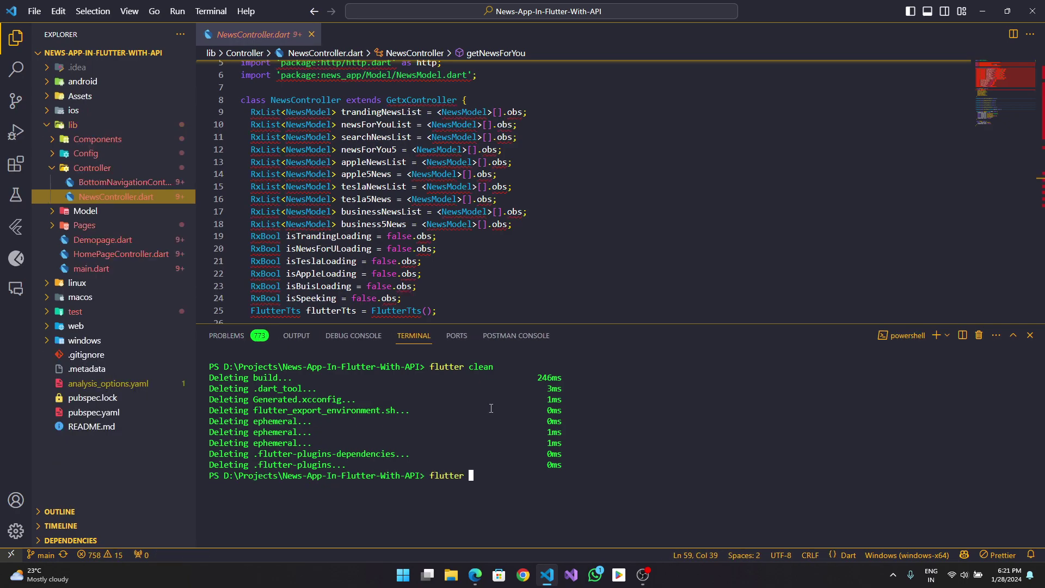
{"action": "type", "text": "pub get"}
{"action": "key", "text": "Return"}
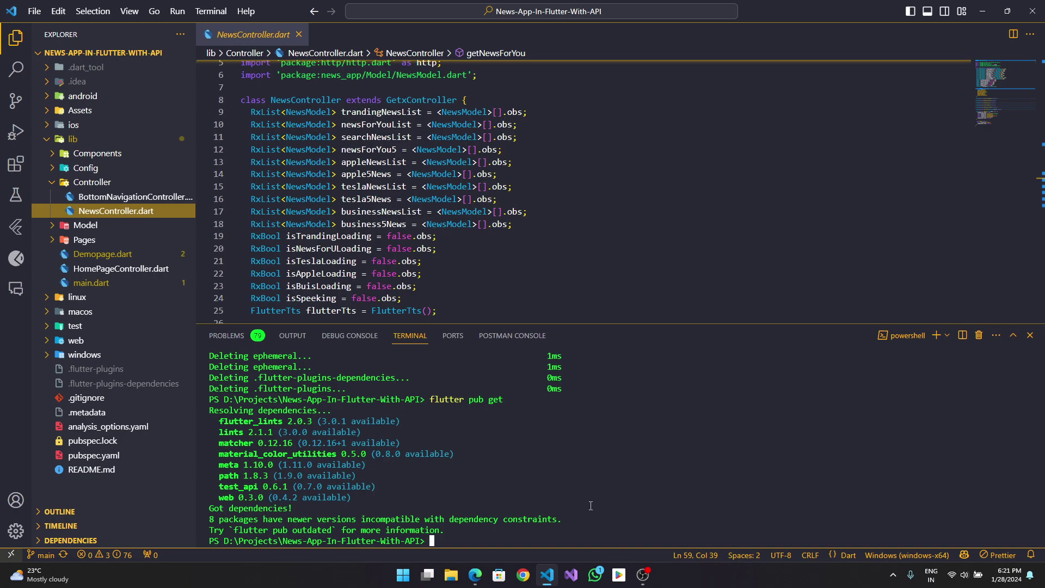
Build the release APK by running "flutter build apk --release" in the terminal
{"action": "type", "text": "flutter build apk --release"}
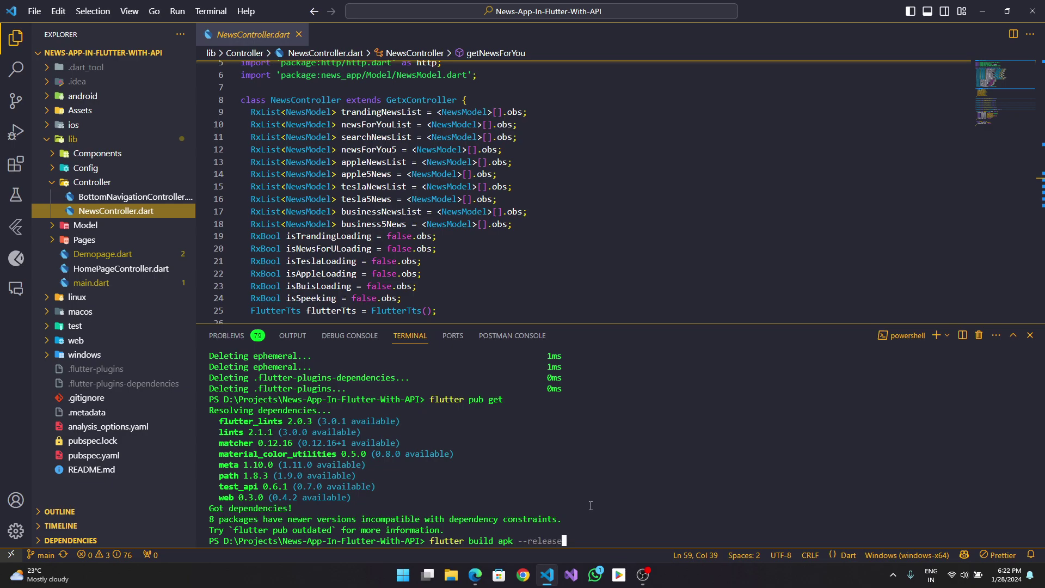
{"action": "key", "text": "Return"}
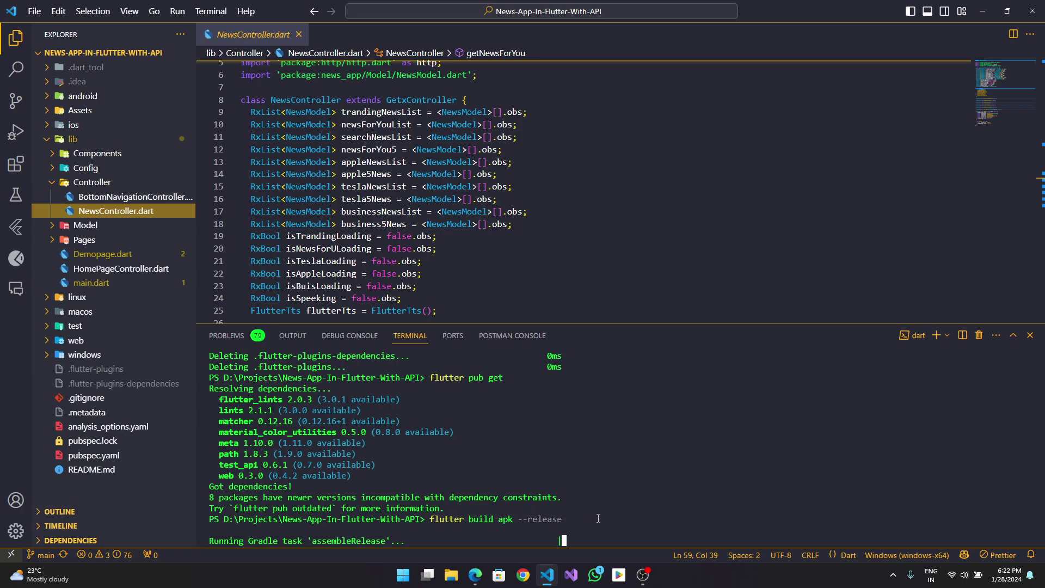
{"action": "left_click_drag", "start_coordinate": [598, 518], "coordinate": [526, 520]}
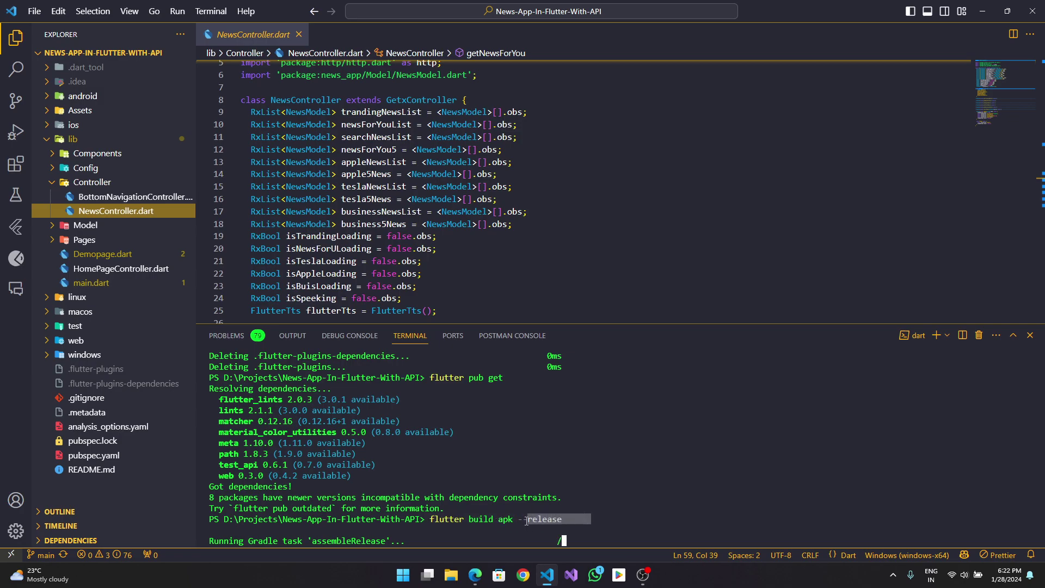
{"action": "left_click", "coordinate": [622, 528]}
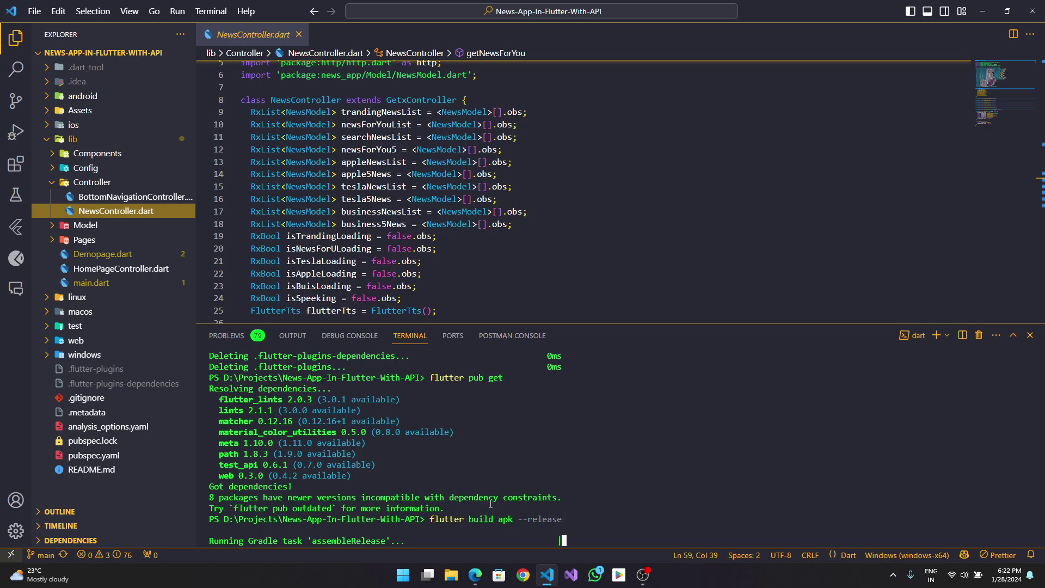
Switch to Edge to look over the repository's main page and README, and return to VS Code
{"action": "left_click", "coordinate": [475, 574]}
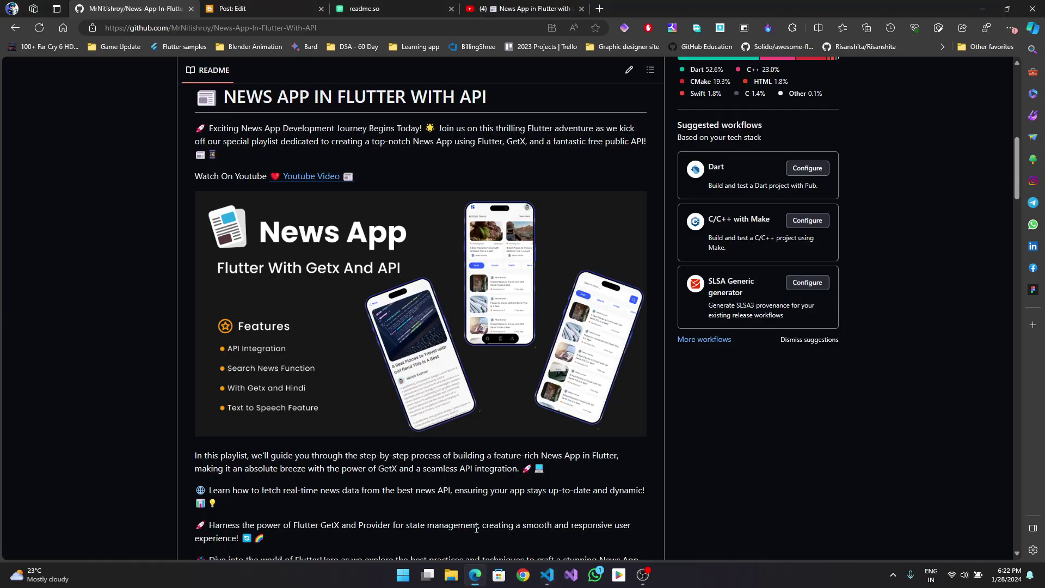
{"action": "scroll", "coordinate": [469, 325], "scroll_direction": "up", "scroll_amount": 2}
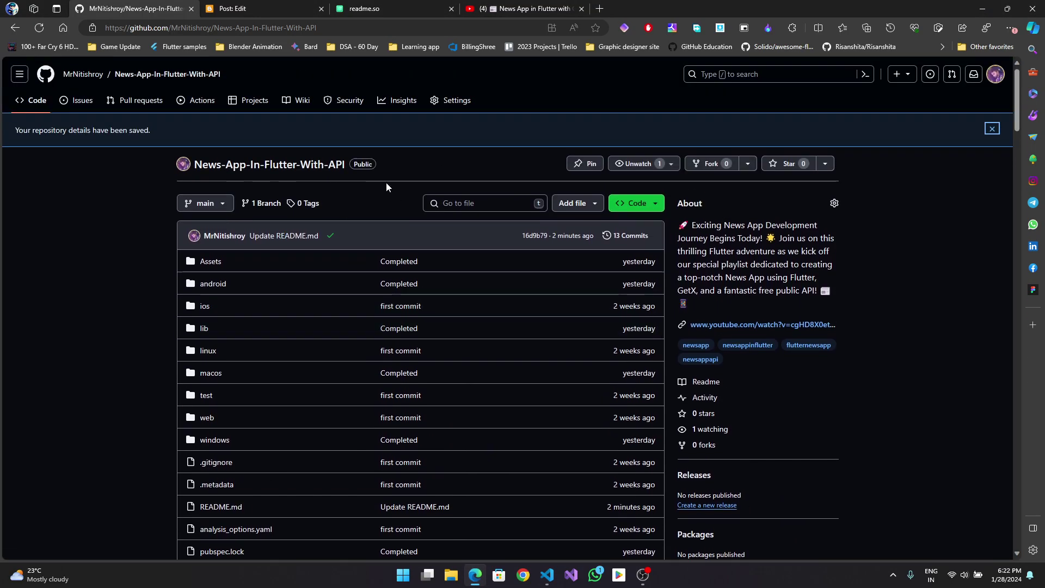
{"action": "scroll", "coordinate": [282, 278], "scroll_direction": "down", "scroll_amount": 8}
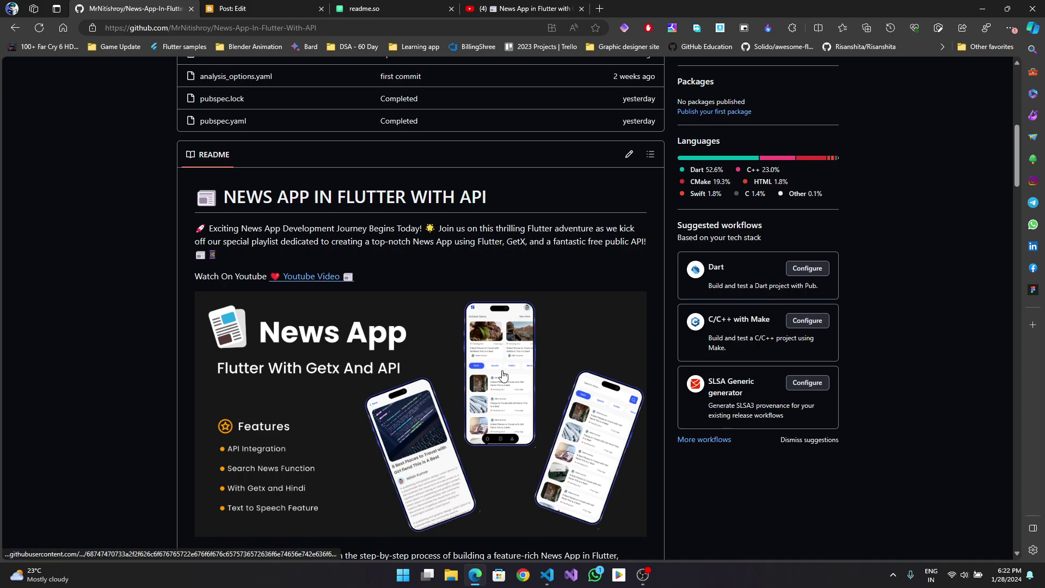
{"action": "left_click", "coordinate": [549, 581]}
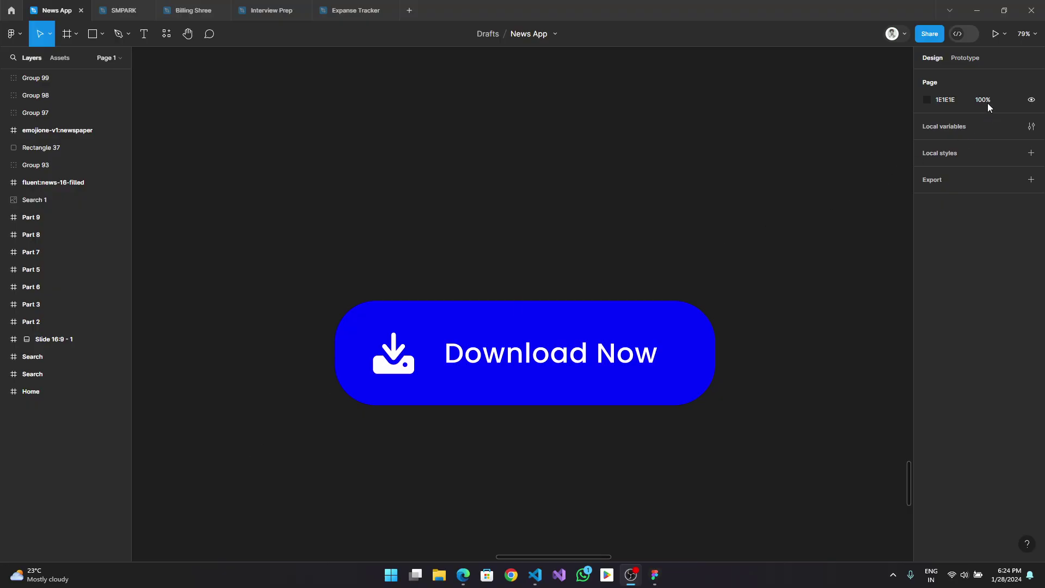
{"action": "left_click", "coordinate": [984, 13]}
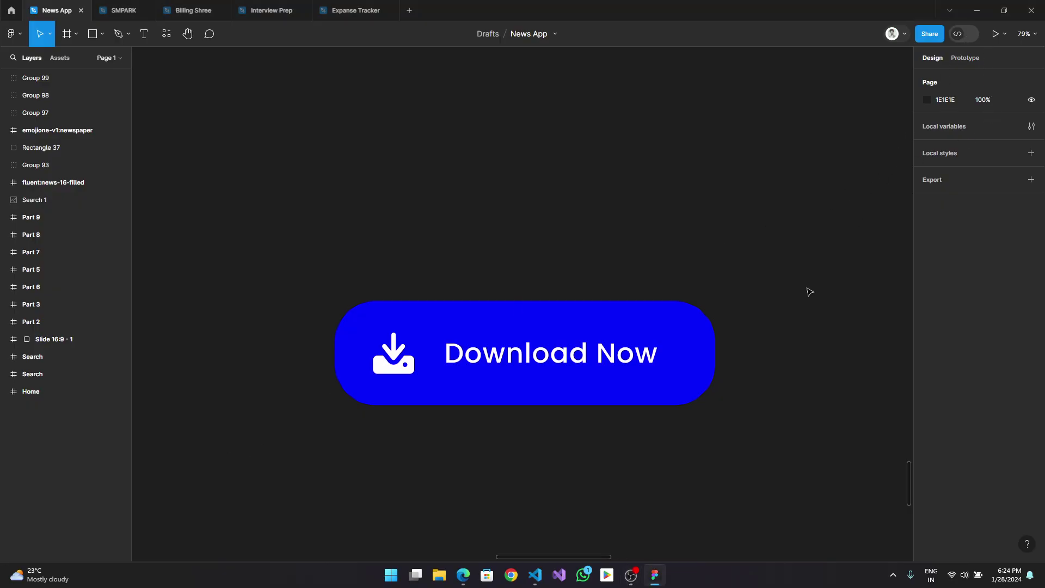
{"action": "mouse_move", "coordinate": [285, 240]}
{"action": "left_mouse_down"}
{"action": "mouse_move", "coordinate": [711, 415]}
{"action": "mouse_move", "coordinate": [769, 455]}
{"action": "mouse_move", "coordinate": [275, 246]}
{"action": "left_mouse_up"}
{"action": "left_click", "coordinate": [772, 453]}
{"action": "left_click", "coordinate": [453, 437]}
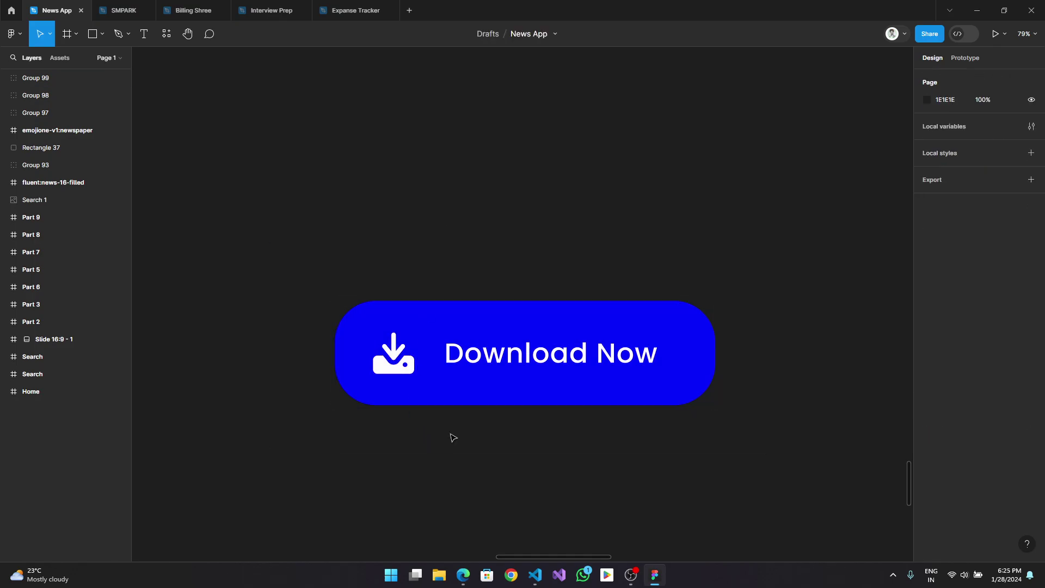
Export the Download Now button group as a PNG named "Download" in the Desktop Images folder
{"action": "scroll", "coordinate": [452, 254], "scroll_direction": "down", "scroll_amount": 2}
{"action": "scroll", "coordinate": [451, 254], "scroll_direction": "right", "scroll_amount": 1}
{"action": "left_click", "coordinate": [452, 254]}
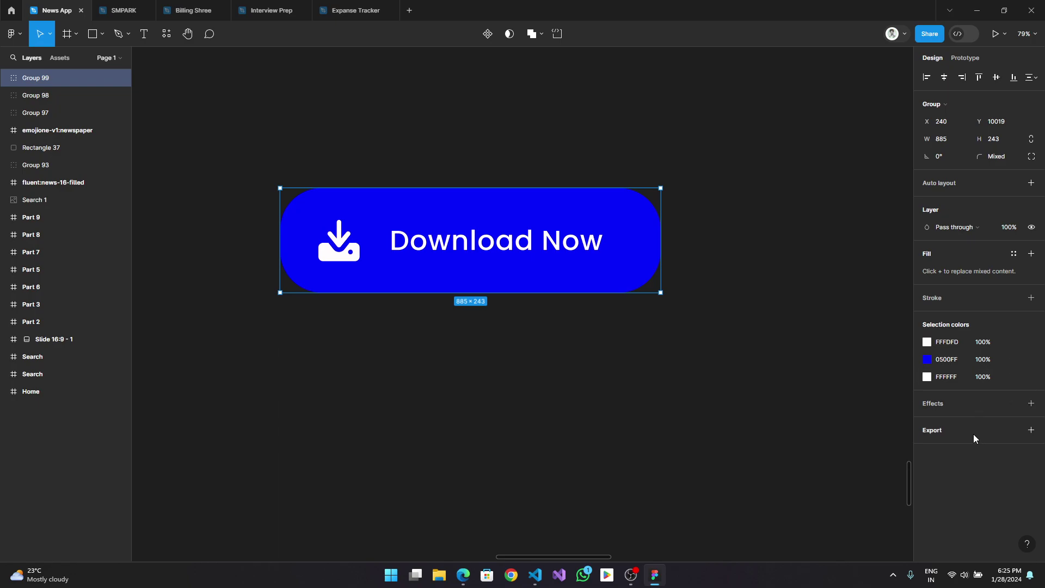
{"action": "left_click", "coordinate": [1031, 430]}
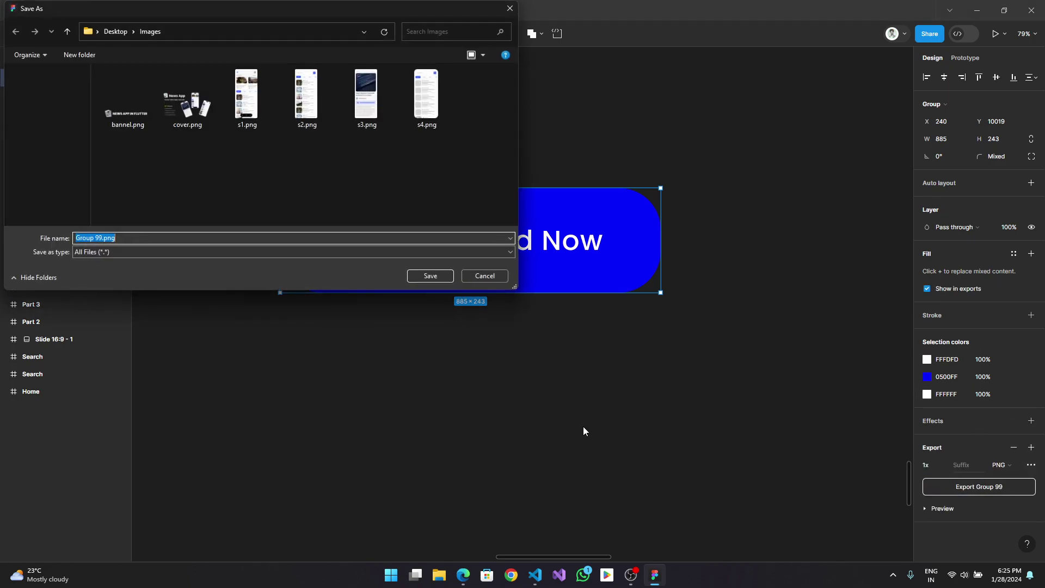
{"action": "type", "text": "Download"}
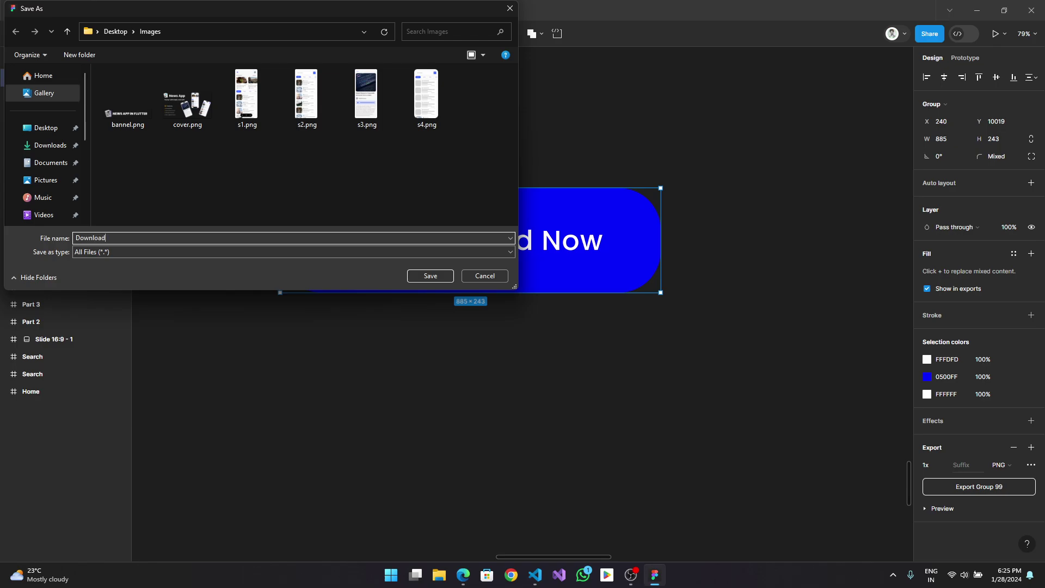
{"action": "key", "text": "Return"}
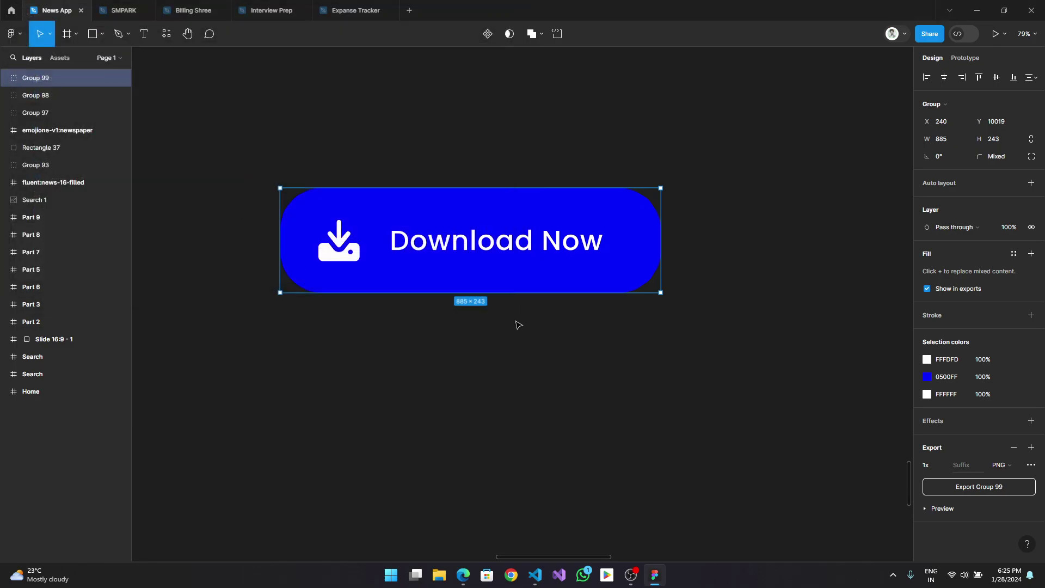
Switch to the "News app in flutter" Blogger post in Edge and upload the Download Now image from the computer into it
{"action": "left_click", "coordinate": [977, 9]}
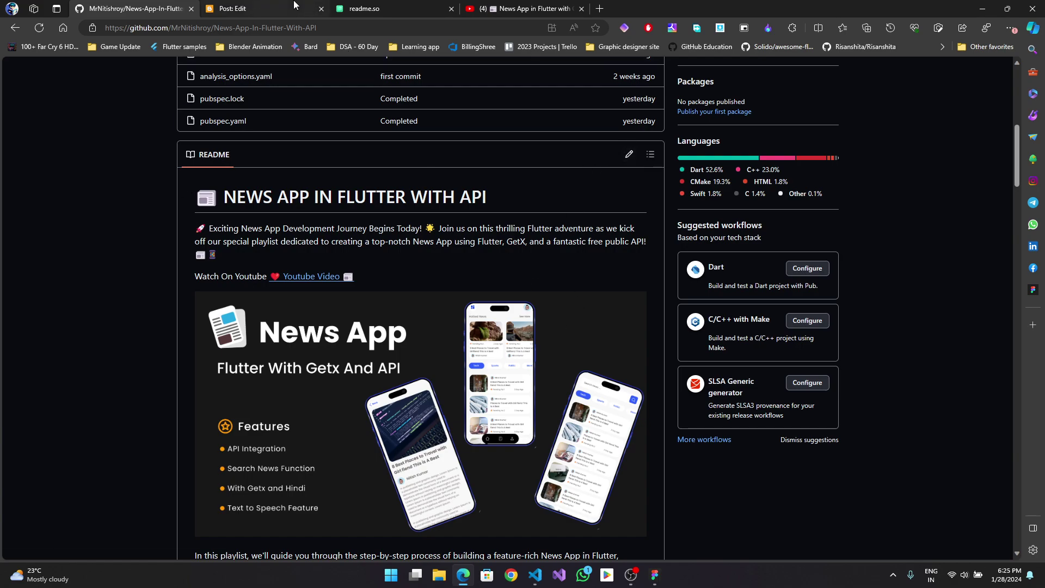
{"action": "left_click", "coordinate": [234, 9]}
{"action": "left_click", "coordinate": [581, 434]}
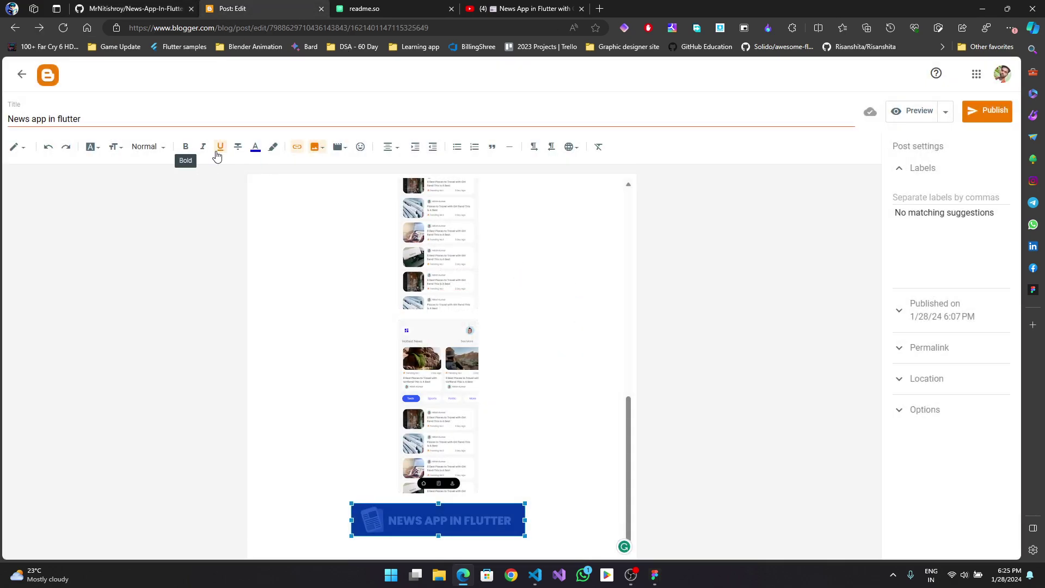
{"action": "left_click", "coordinate": [320, 296]}
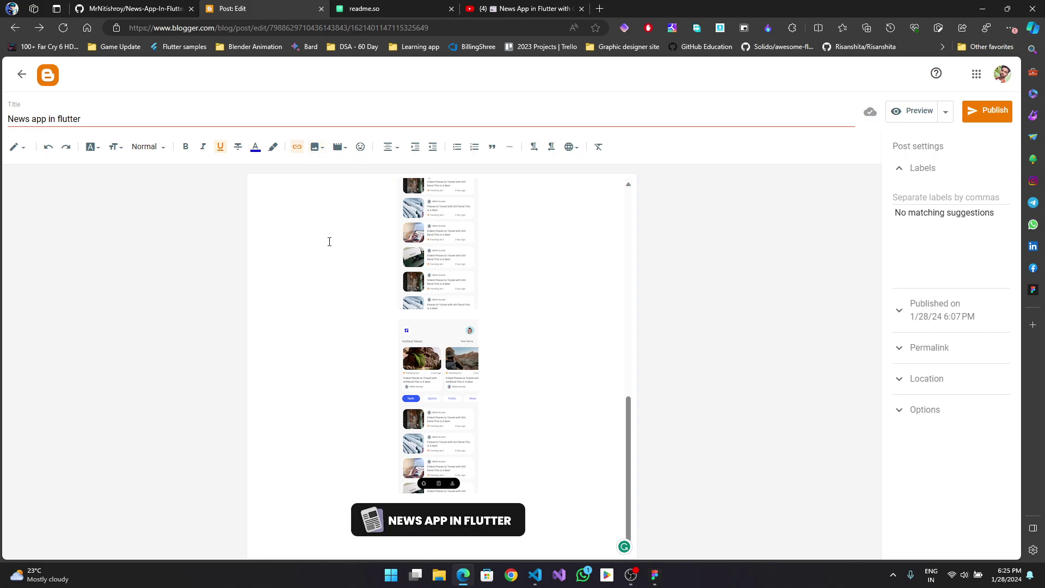
{"action": "left_click", "coordinate": [316, 147]}
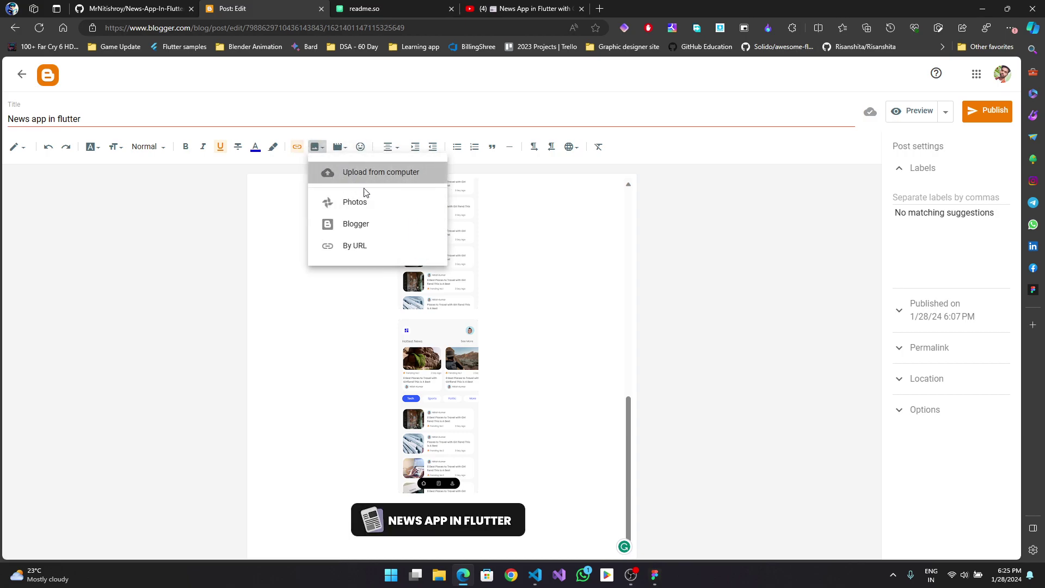
{"action": "left_click", "coordinate": [335, 179]}
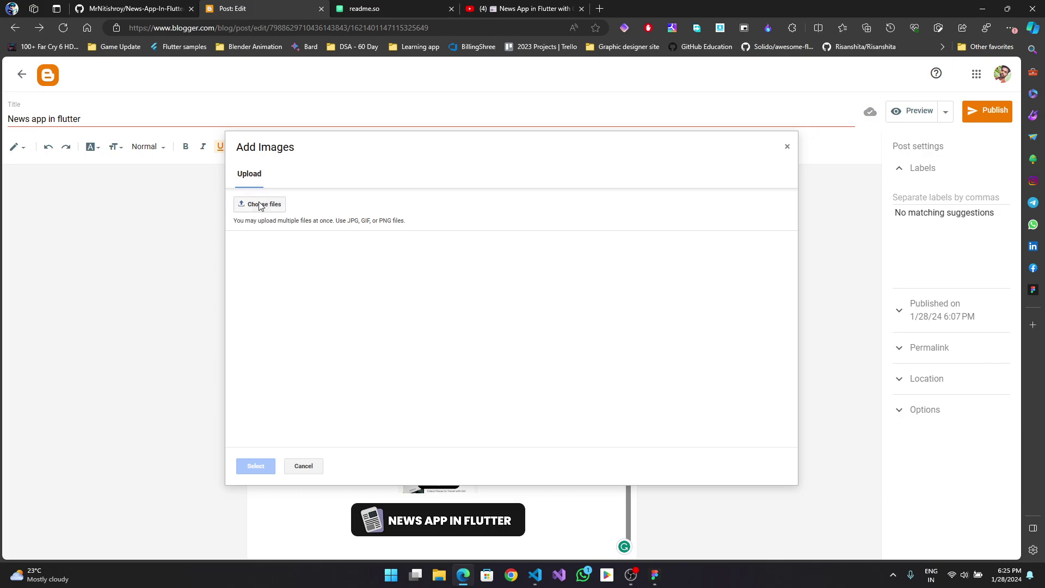
{"action": "left_click", "coordinate": [259, 203]}
{"action": "double_click", "coordinate": [244, 124]}
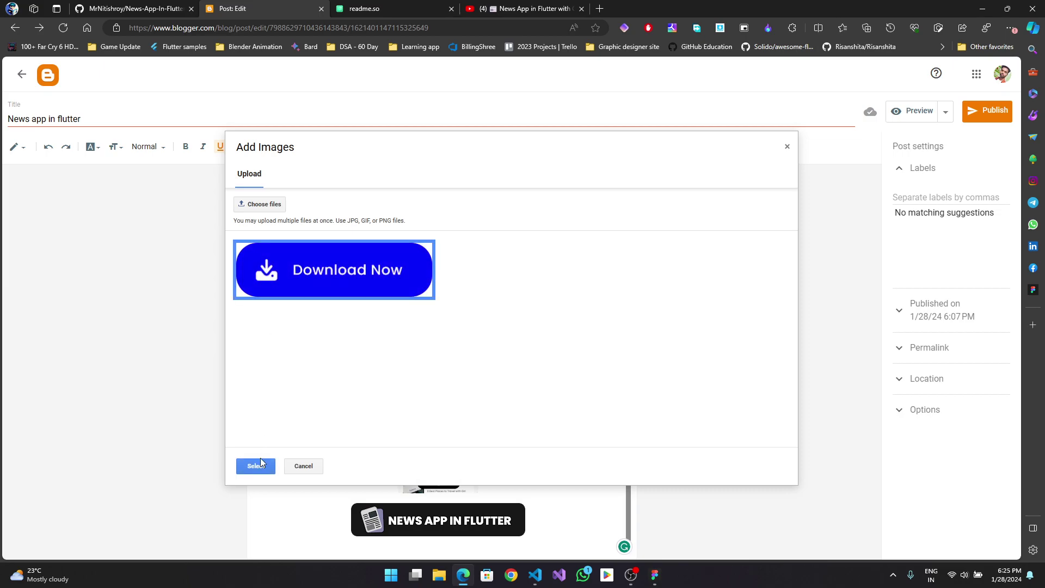
{"action": "left_click", "coordinate": [256, 465]}
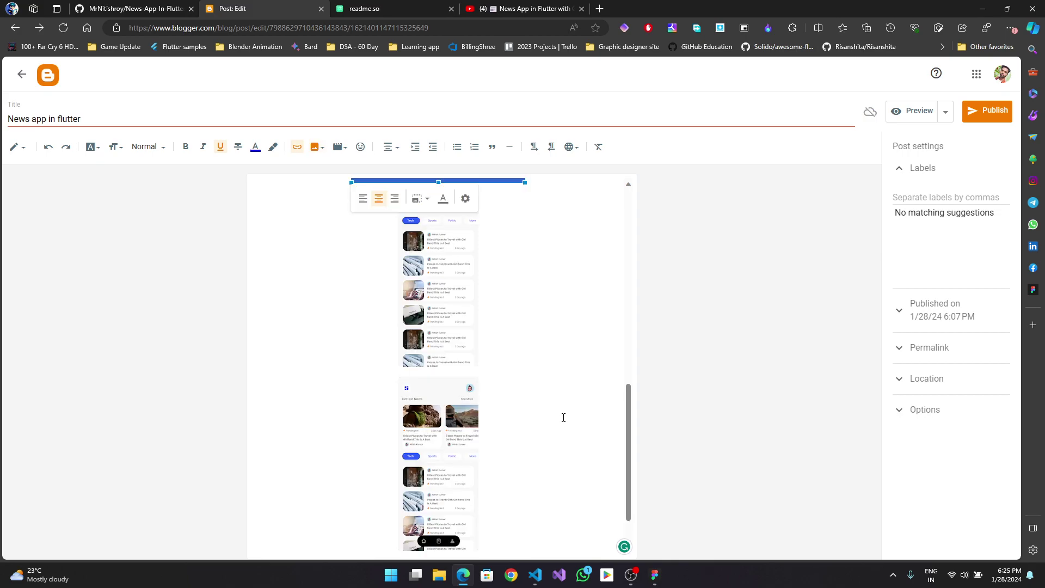
{"action": "scroll", "coordinate": [506, 296], "scroll_direction": "up", "scroll_amount": 3}
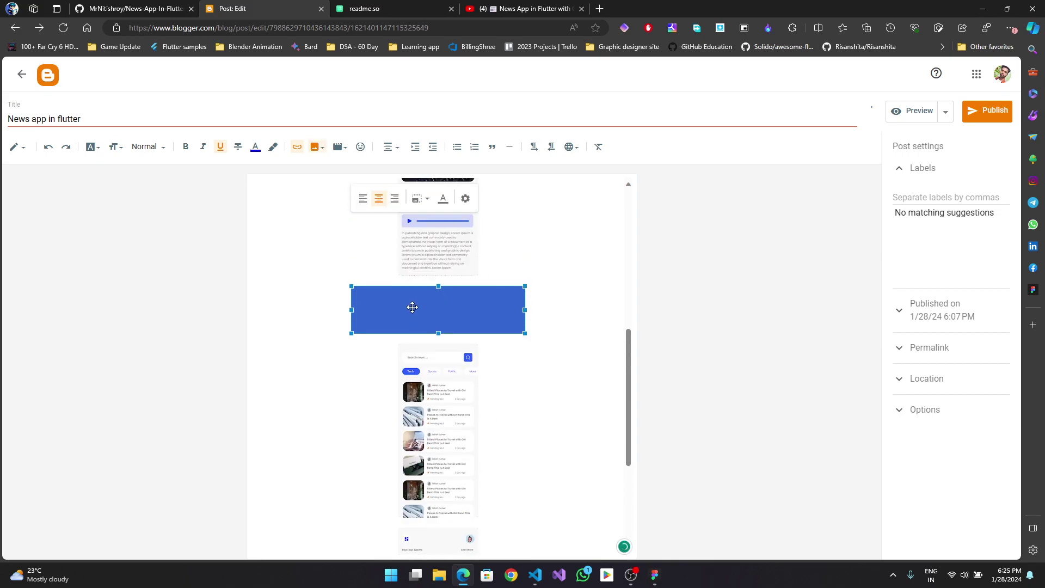
Return to the GitHub repository and open its README for editing
{"action": "left_click", "coordinate": [172, 7]}
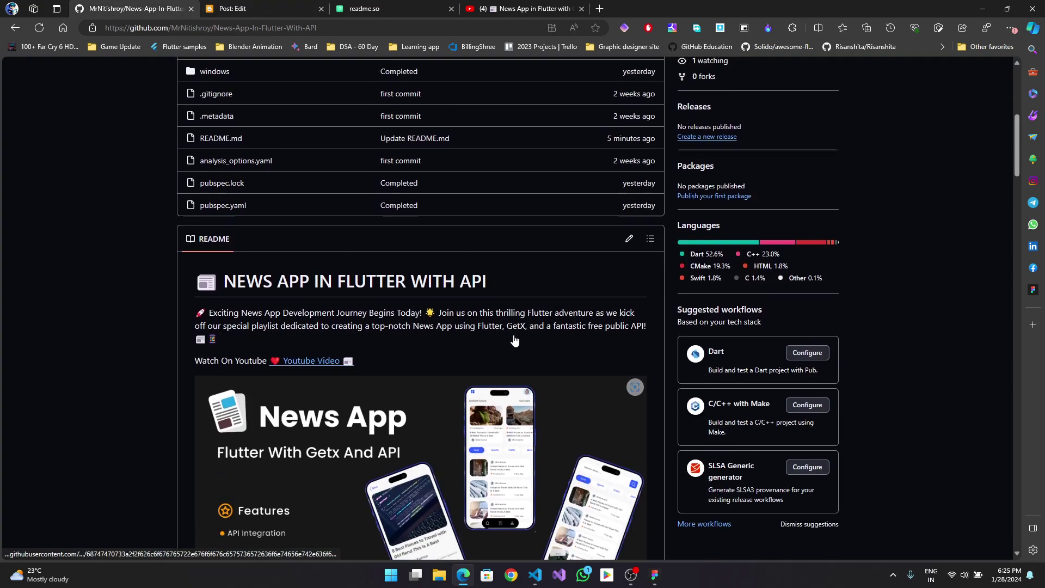
{"action": "scroll", "coordinate": [529, 348], "scroll_direction": "down", "scroll_amount": 3}
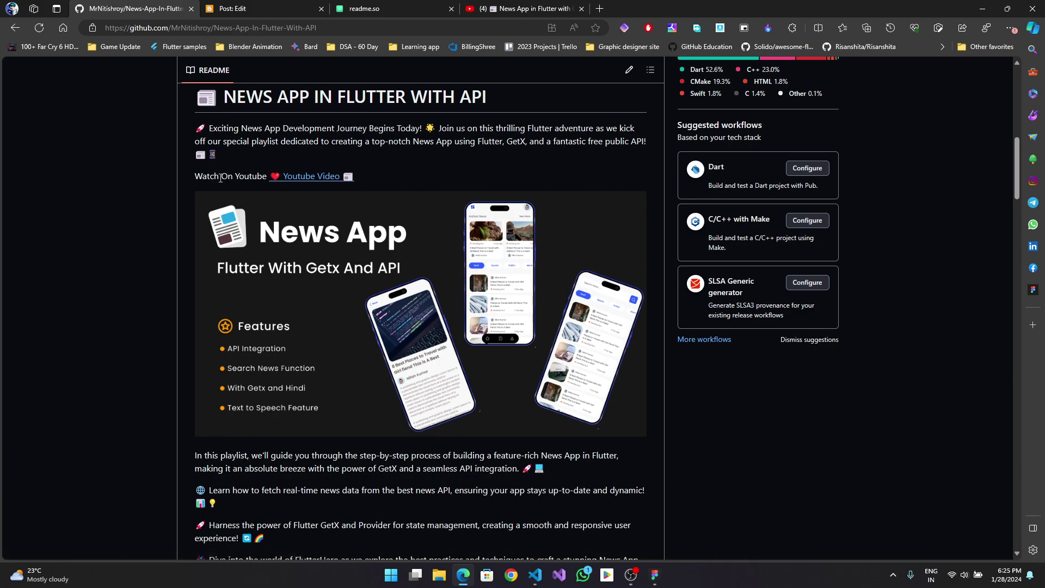
{"action": "scroll", "coordinate": [409, 292], "scroll_direction": "down", "scroll_amount": 4}
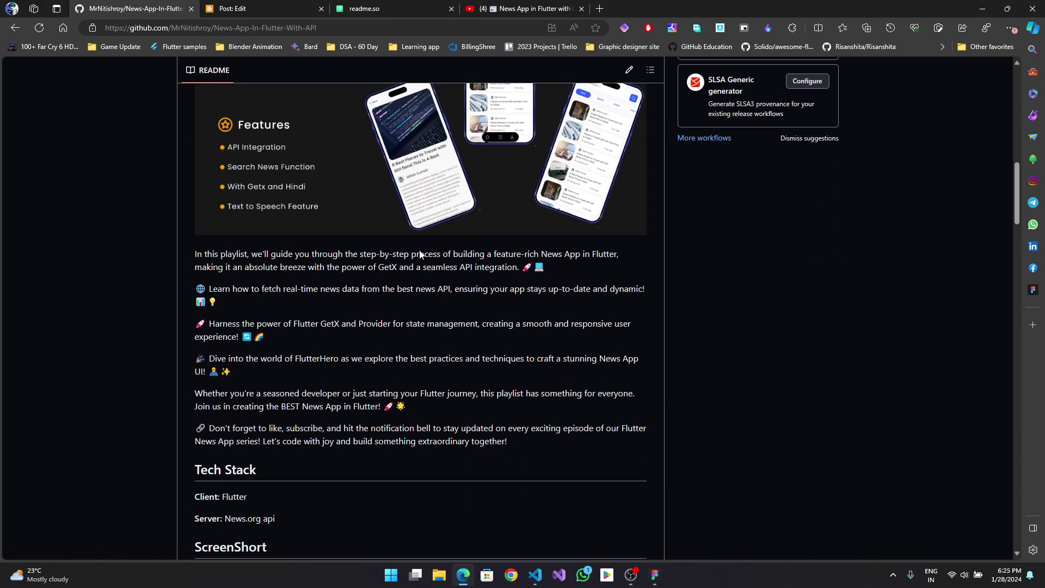
{"action": "scroll", "coordinate": [420, 254], "scroll_direction": "up", "scroll_amount": 3}
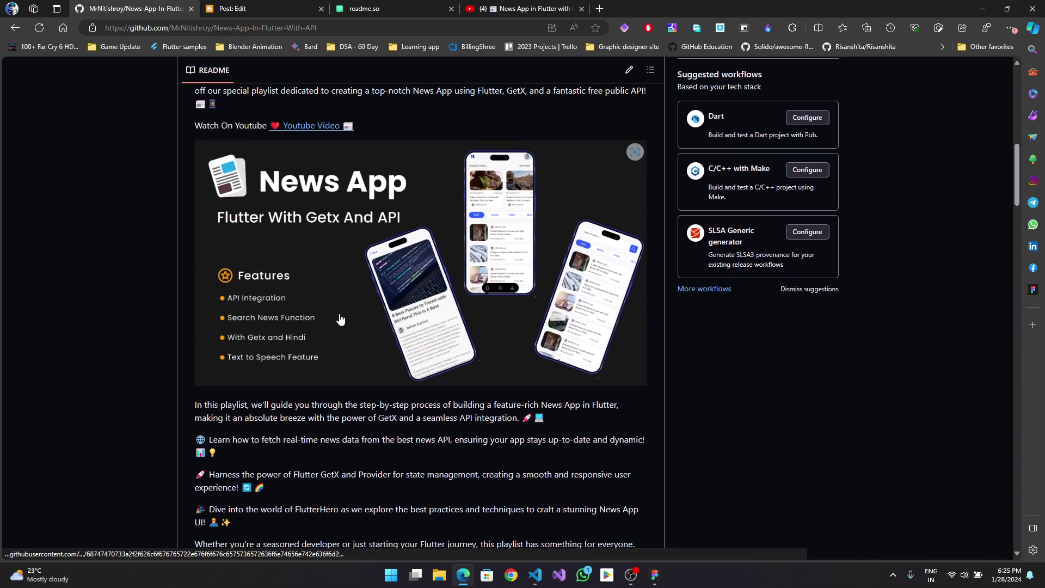
{"action": "scroll", "coordinate": [520, 379], "scroll_direction": "up", "scroll_amount": 2}
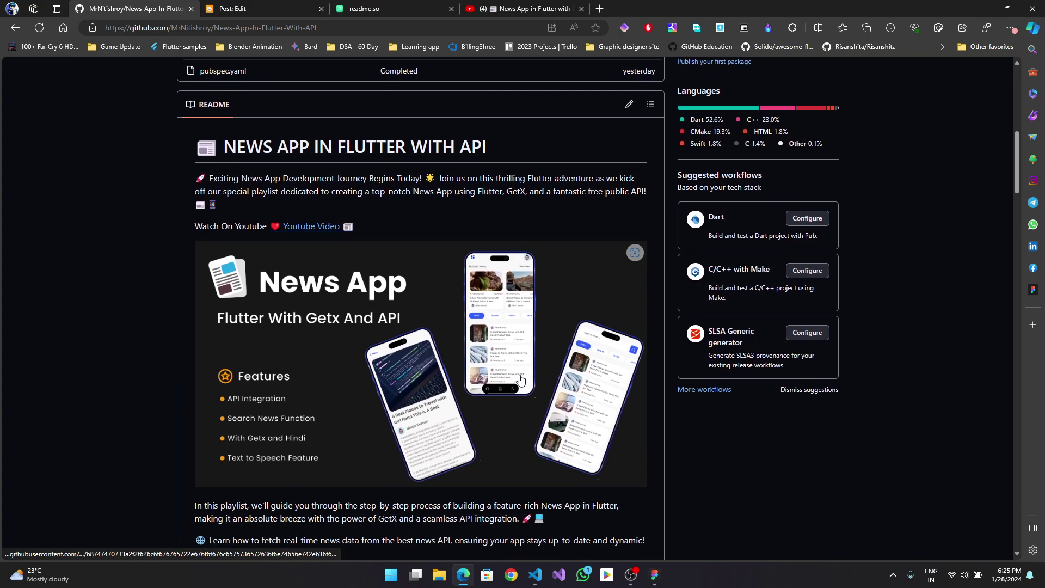
{"action": "left_click", "coordinate": [629, 105]}
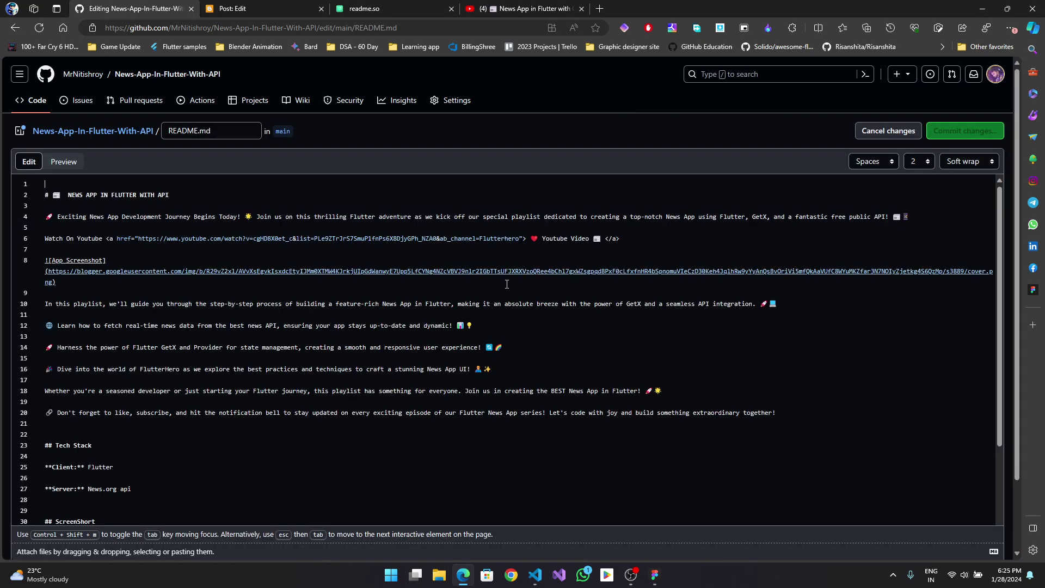
Insert a copy of the cover image's App Screenshot markdown on a new line below the "In this playlist" paragraph
{"action": "scroll", "coordinate": [506, 284], "scroll_direction": "down", "scroll_amount": 1}
{"action": "left_click_drag", "start_coordinate": [81, 245], "coordinate": [40, 221]}
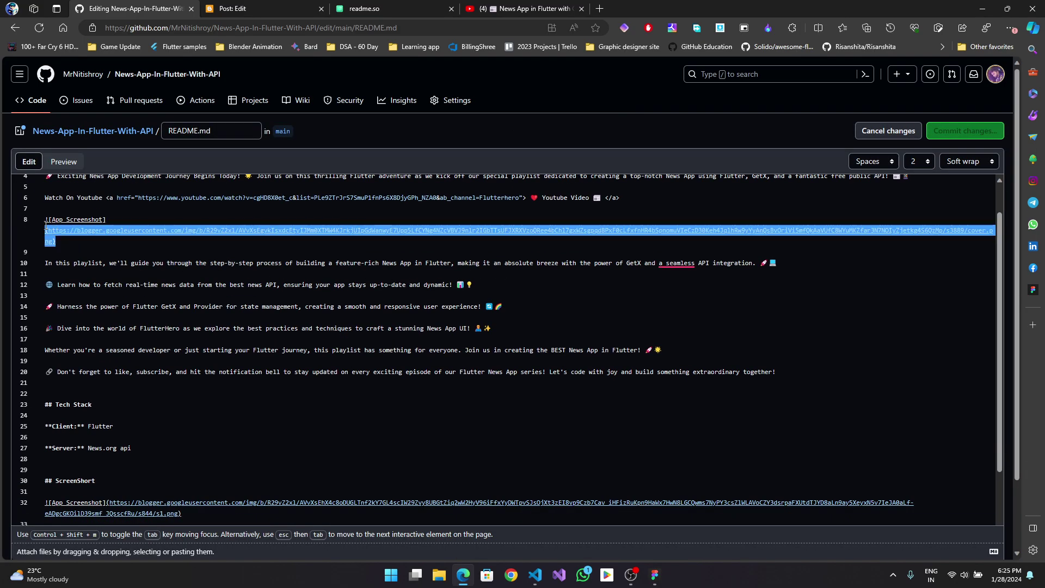
{"action": "left_click", "coordinate": [798, 264]}
{"action": "key", "text": "Return"}
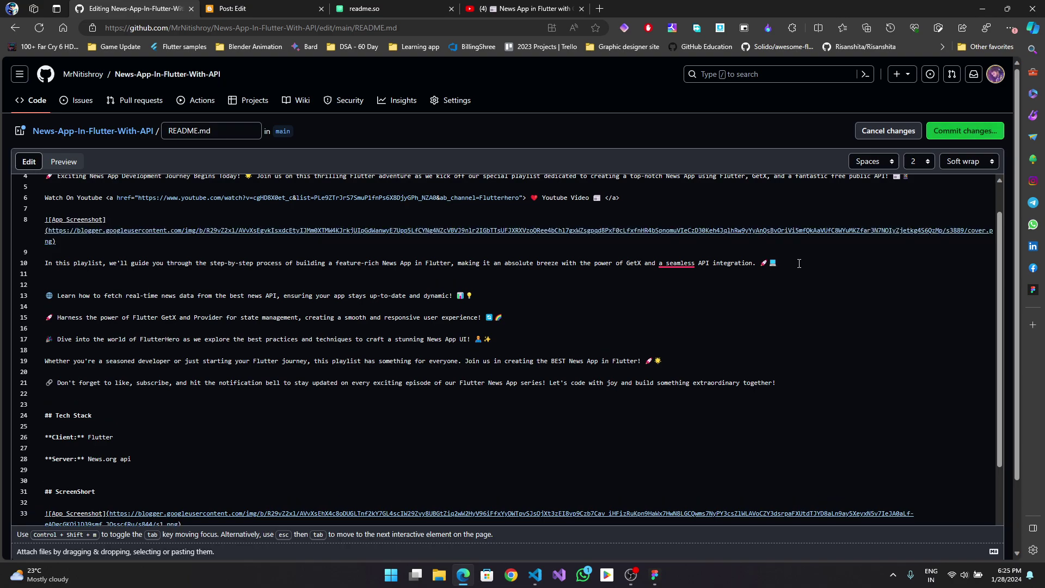
{"action": "type", "text": "![App Screenshot](https://blogger.googleusercontent.com/img/b/R29vZ2xl/AVvXsEgvkIsxdcEtyIJMm0XTMW4KJrkjUIpGdWanwyE7Upp5LfCYNg4NZcVBVJ9nlr2IGbTTsUFJXRXVzoQRee4bCh17gxWZsgpqd8PxF0cLfxfnHR4bSpnomuVIeCzD30Keh4JqlhRw9yYyAnQsBvOriVi5mfQkAaVUfC8WYuMKZfar3N7NOIyZjetkg4S6QzMp/s3889/cover.png)"}
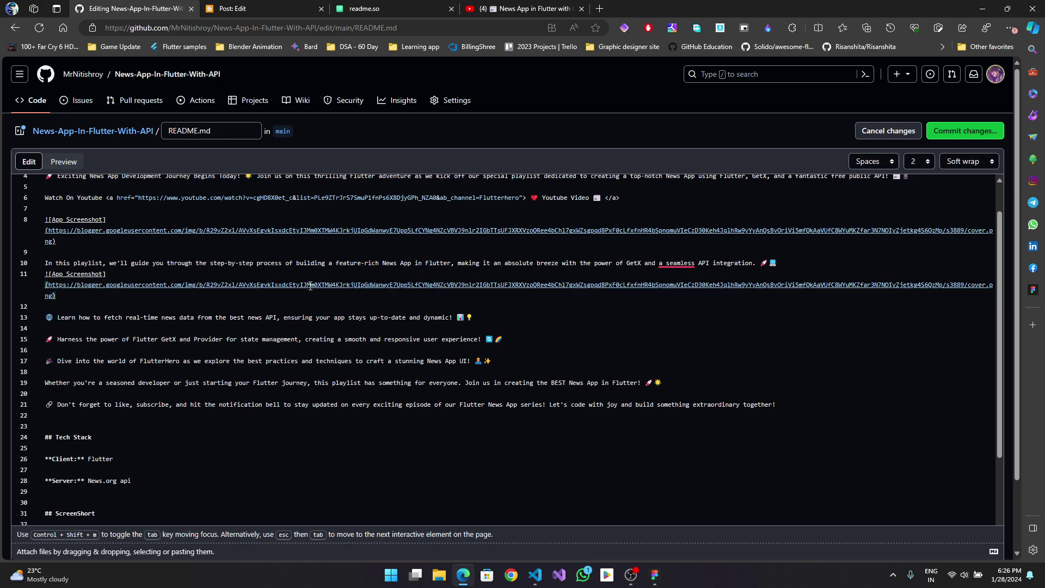
Copy the Download Now image's link from the Blogger post and substitute it for the URL in the duplicated App Screenshot line
{"action": "left_click", "coordinate": [266, 9]}
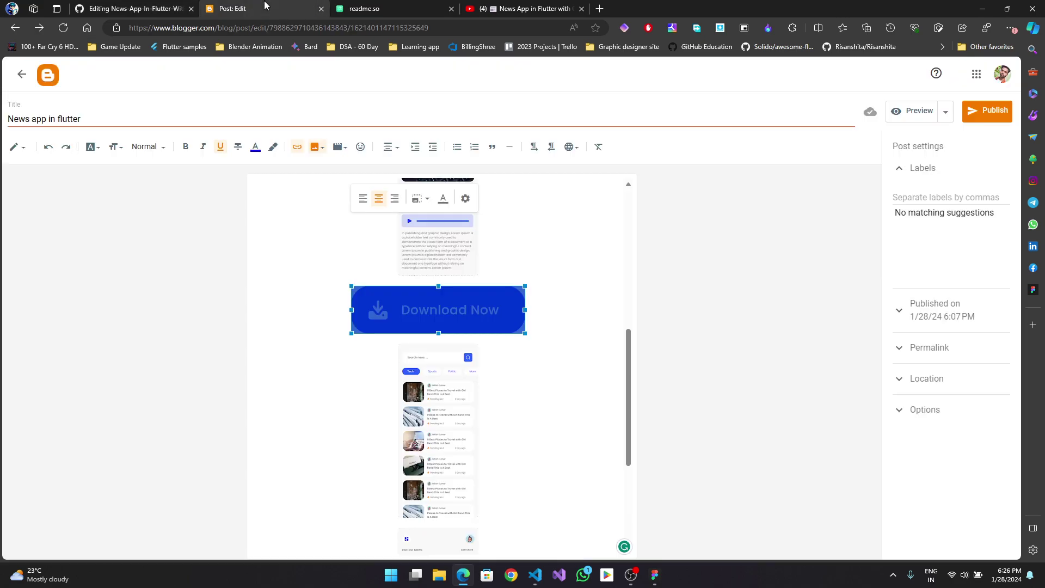
{"action": "left_click", "coordinate": [297, 147]}
{"action": "triple_click", "coordinate": [490, 280]}
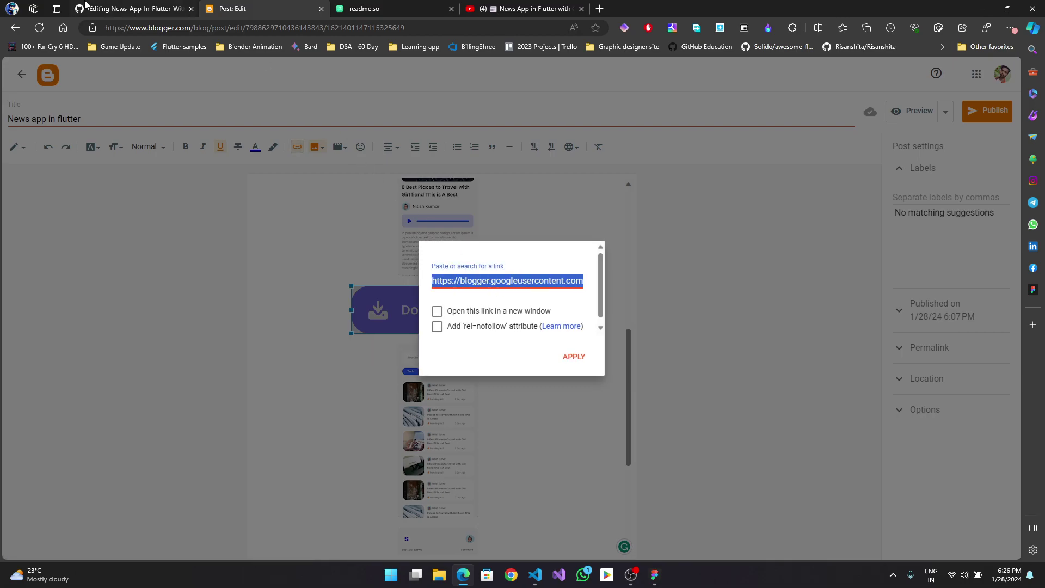
{"action": "left_click", "coordinate": [121, 8]}
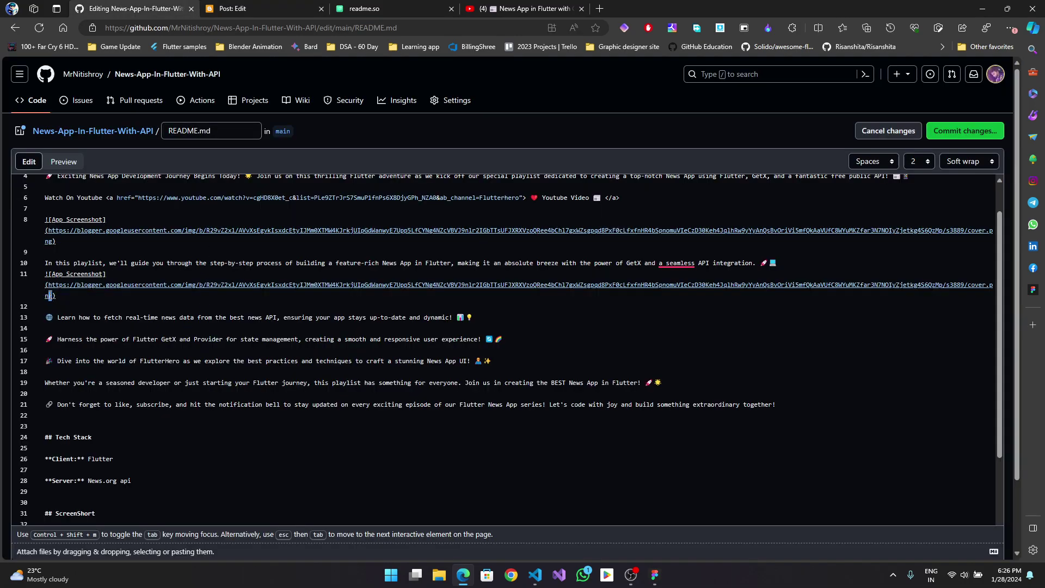
{"action": "left_click", "coordinate": [55, 295]}
{"action": "left_click_drag", "start_coordinate": [49, 285], "coordinate": [52, 295]}
{"action": "key", "text": "BackSpace"}
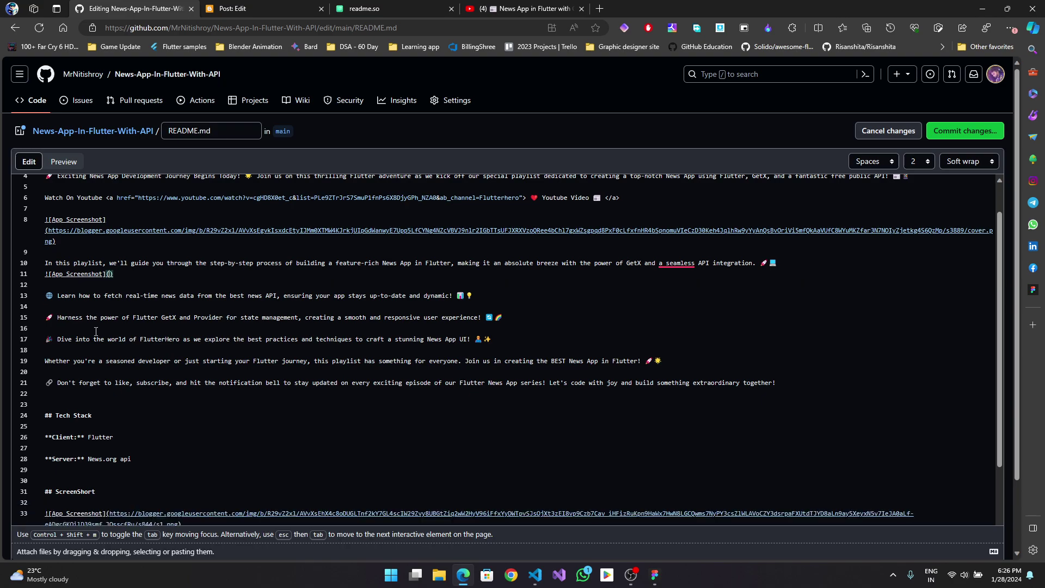
{"action": "type", "text": "https://blogger.googleusercontent.com/img/b/R29vZ2xl/AVvXsEi8VHjsFs7OFZNltdExCG3nUW-nkhP6fWO7Ojgn-8ovZmu4jYb3JSxcckMtumkd0CNiA4KiXa8qJtMcre3xMhhPUzKvX160c8KJ6oLuTY1-SMW4y3mQ8gFVFDDqoVic6-HjQ8KchNyfP00woGlbWcMamcLOa3HMmkUEUJMwDtKoT1XNHg3QgG5qqaeAlsSX/s885/Download.png"}
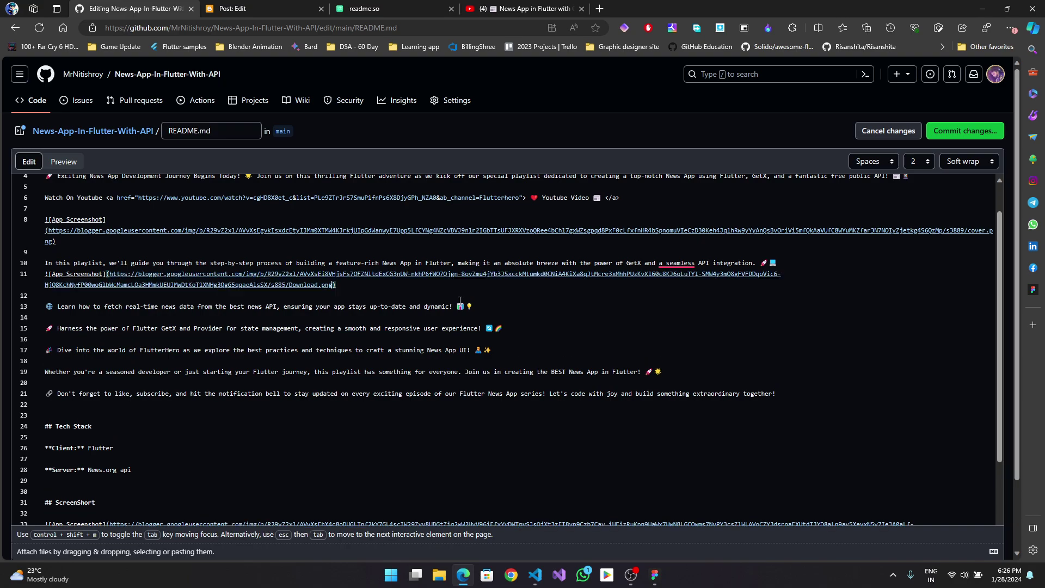
Move the Download image markdown one line down and wrap it in an <a href=""> </a> tag
{"action": "left_click_drag", "start_coordinate": [372, 288], "coordinate": [47, 275]}
{"action": "key", "text": "ctrl+x"}
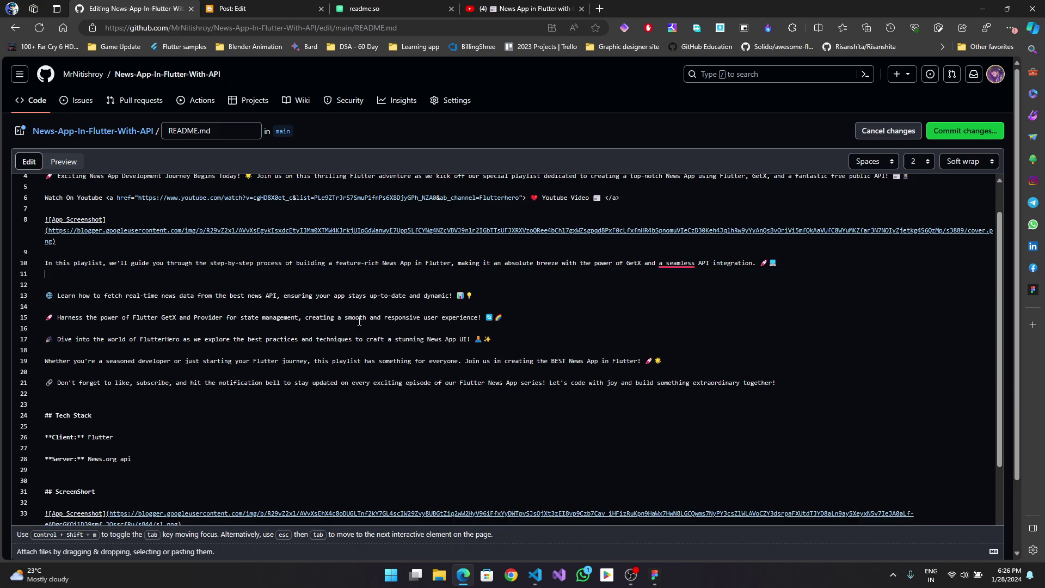
{"action": "key", "text": "Return"}
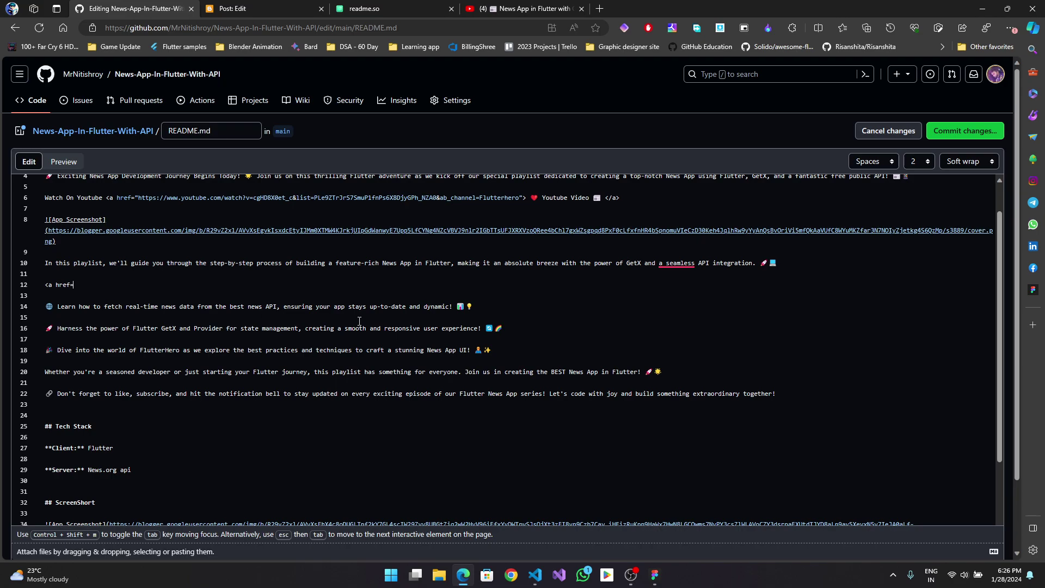
{"action": "type", "text": "<a href=\"\">"}
{"action": "key", "text": "ctrl+v"}
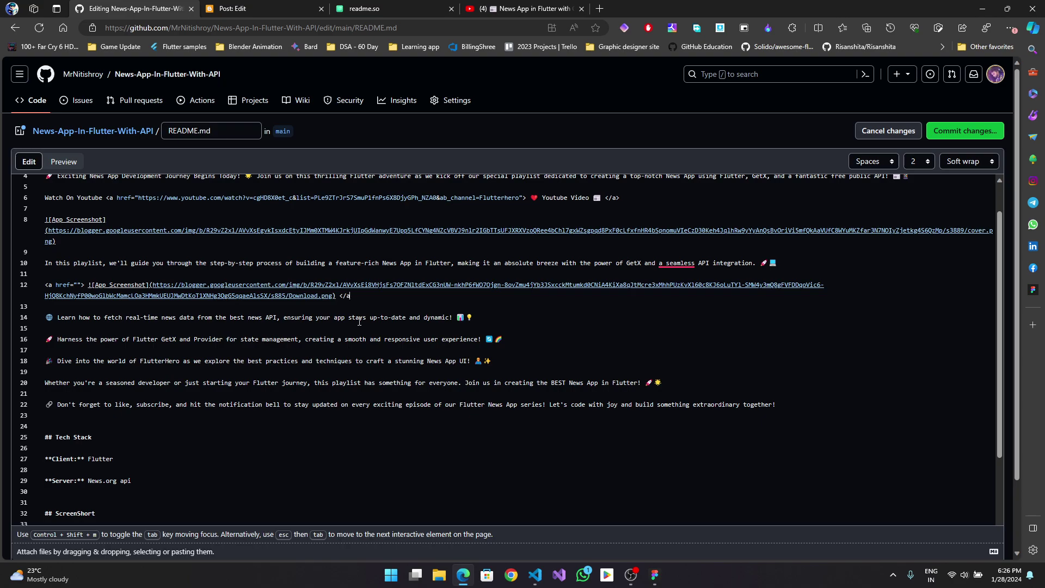
{"action": "type", "text": ">"}
Enlarge the README code and examine the cover image markdown and the anchor tag around the Download image
{"action": "key", "text": "ctrl+plus"}
{"action": "key", "text": "ctrl+plus"}
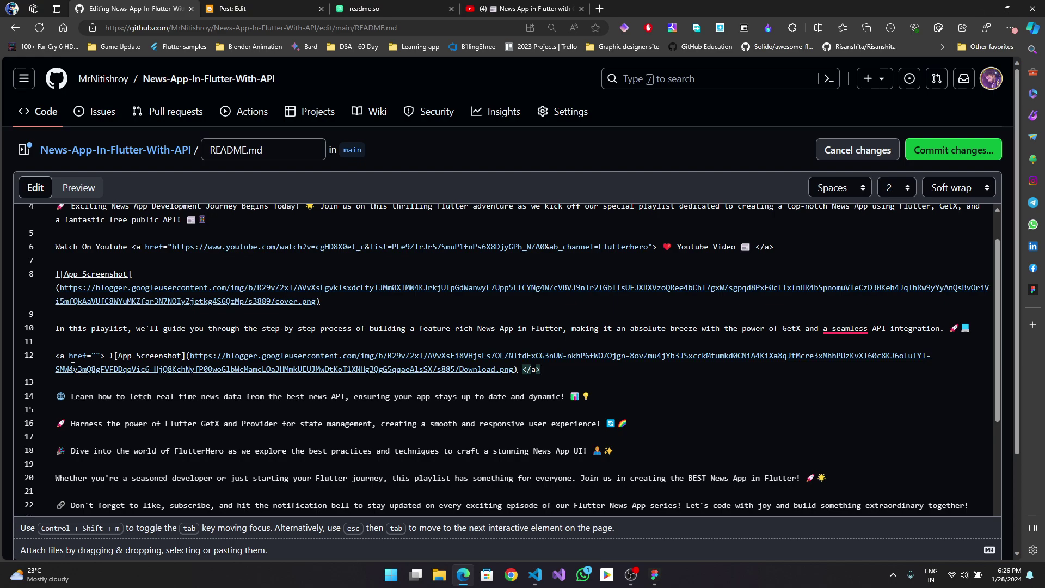
{"action": "left_click_drag", "start_coordinate": [56, 358], "coordinate": [109, 358]}
{"action": "left_click", "coordinate": [141, 382]}
{"action": "key", "text": "ctrl+plus"}
{"action": "key", "text": "ctrl+plus"}
{"action": "key", "text": "ctrl+minus"}
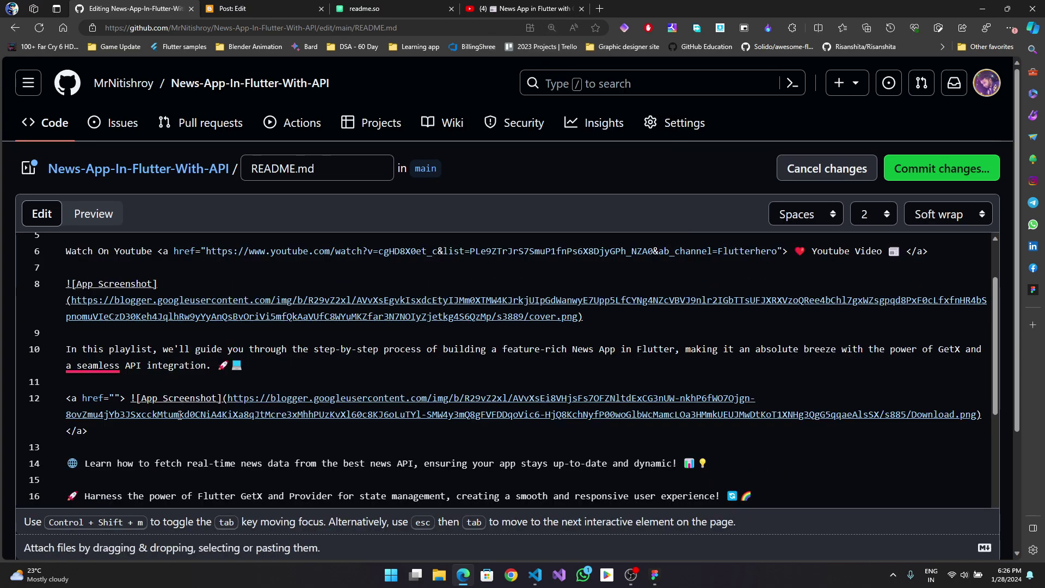
{"action": "scroll", "coordinate": [109, 386], "scroll_direction": "up", "scroll_amount": 2}
{"action": "scroll", "coordinate": [118, 335], "scroll_direction": "down", "scroll_amount": 3}
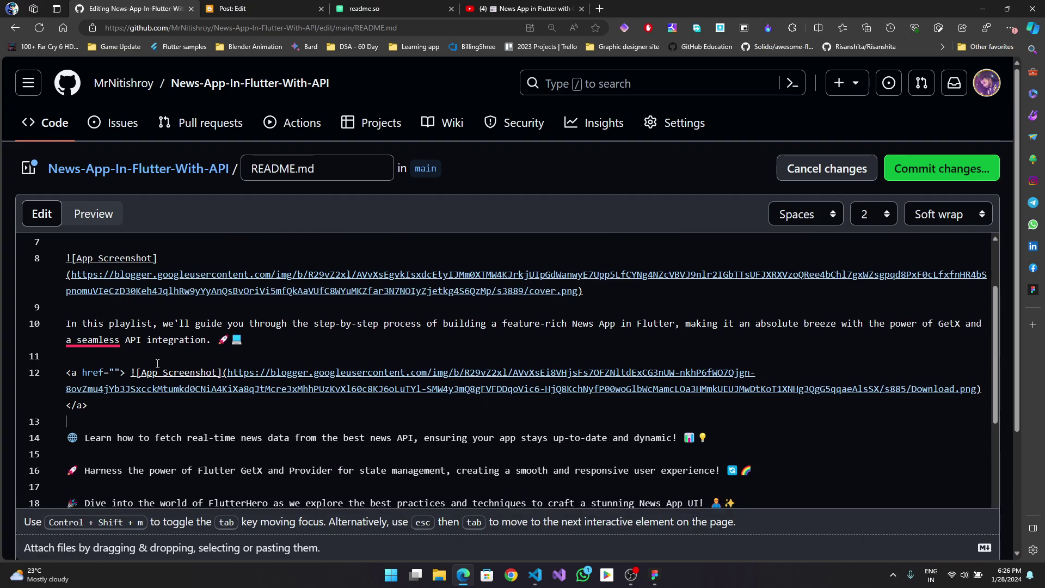
{"action": "scroll", "coordinate": [163, 349], "scroll_direction": "up", "scroll_amount": 3}
{"action": "left_click_drag", "start_coordinate": [97, 346], "coordinate": [308, 346]}
{"action": "left_click", "coordinate": [155, 377]}
{"action": "scroll", "coordinate": [152, 375], "scroll_direction": "down", "scroll_amount": 3}
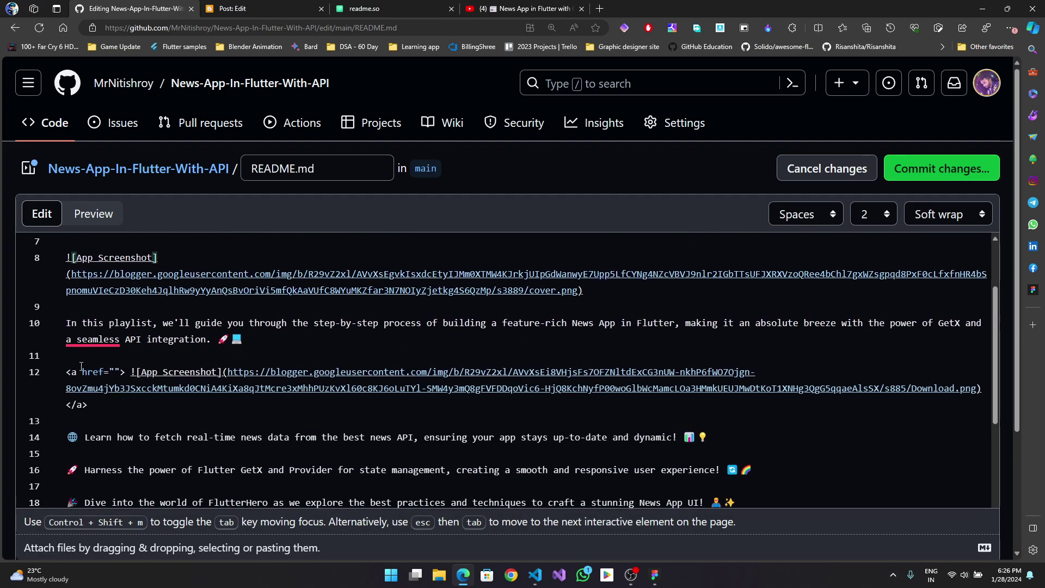
{"action": "left_click_drag", "start_coordinate": [81, 366], "coordinate": [216, 401]}
{"action": "left_click", "coordinate": [216, 401]}
{"action": "left_click", "coordinate": [116, 373]}
Commit the README changes directly to the main branch with the message "Update README.md" and reset the page zoom to 100%
{"action": "left_click", "coordinate": [937, 175]}
{"action": "left_click", "coordinate": [660, 484]}
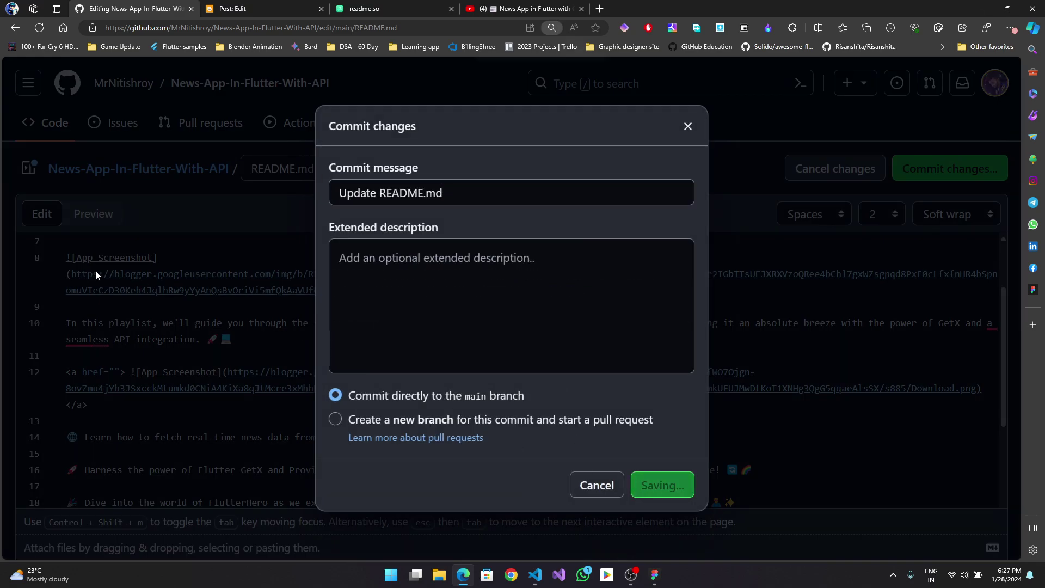
{"action": "key", "text": "ctrl+0"}
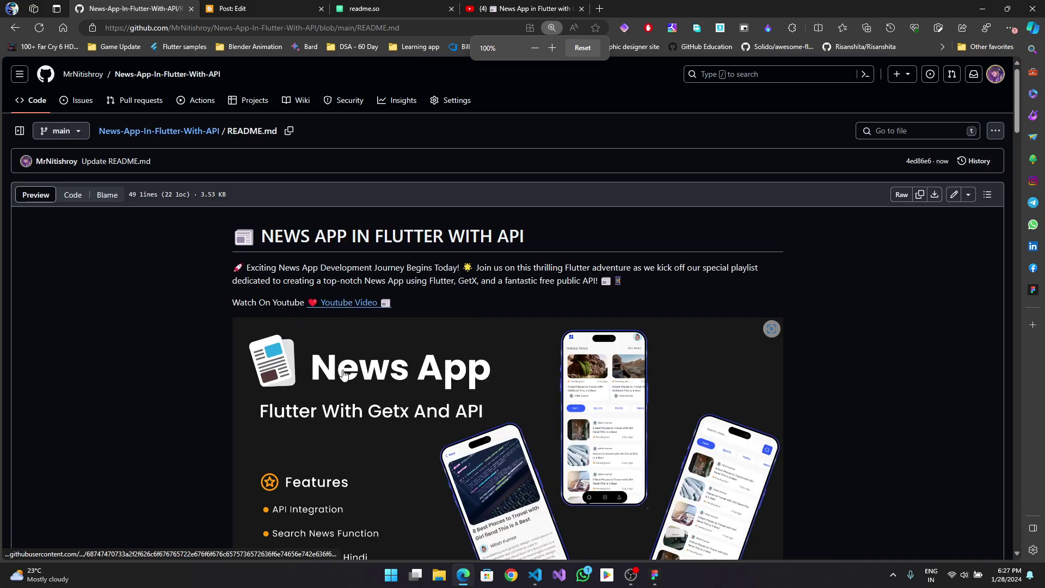
Check the Download Now button in the README preview, follow its link, and look over the repository page
{"action": "scroll", "coordinate": [345, 366], "scroll_direction": "down", "scroll_amount": 6}
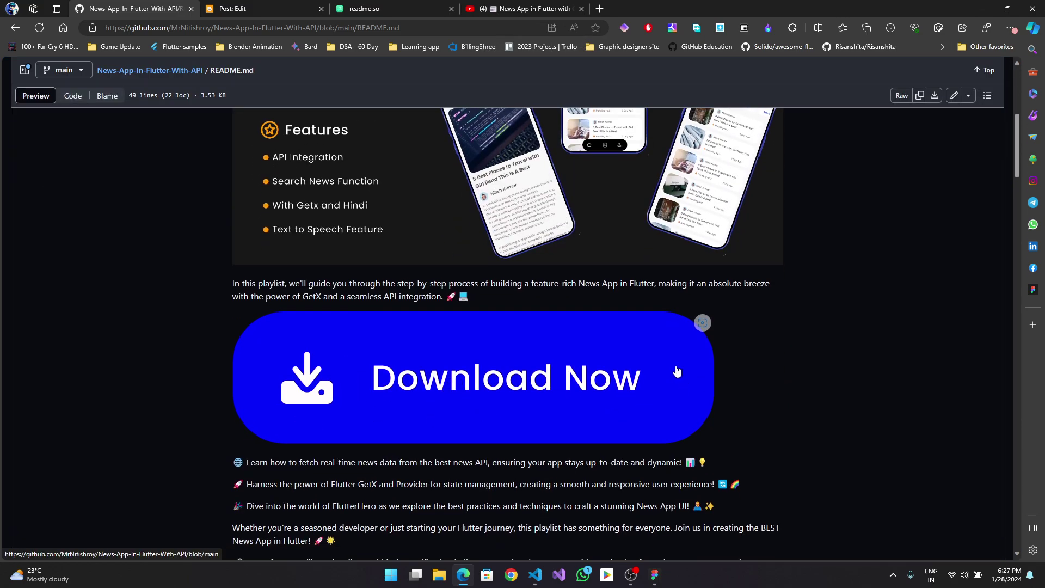
{"action": "left_click", "coordinate": [509, 392]}
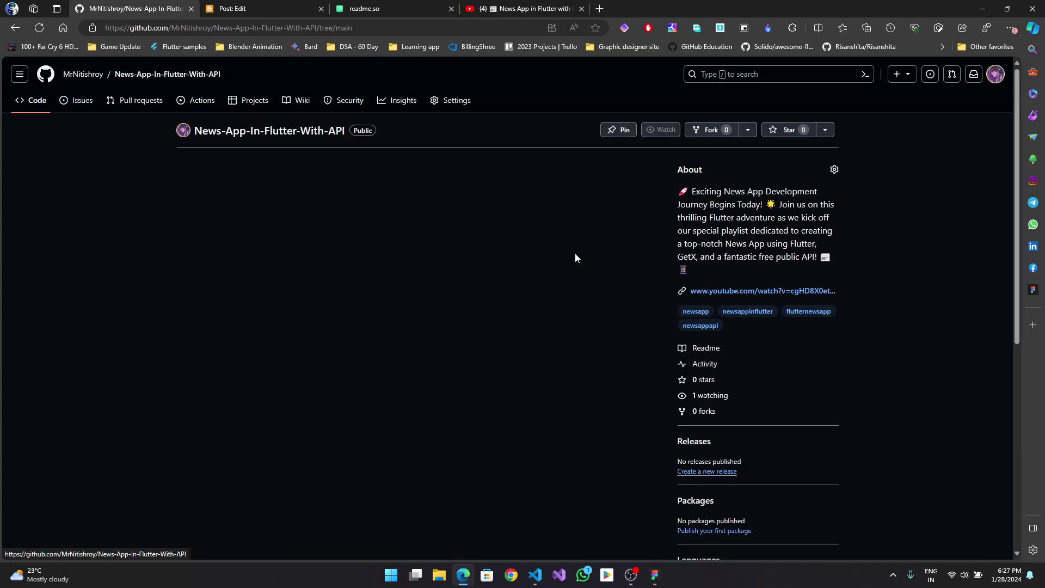
{"action": "scroll", "coordinate": [278, 268], "scroll_direction": "down", "scroll_amount": 4}
{"action": "scroll", "coordinate": [278, 268], "scroll_direction": "down", "scroll_amount": 10}
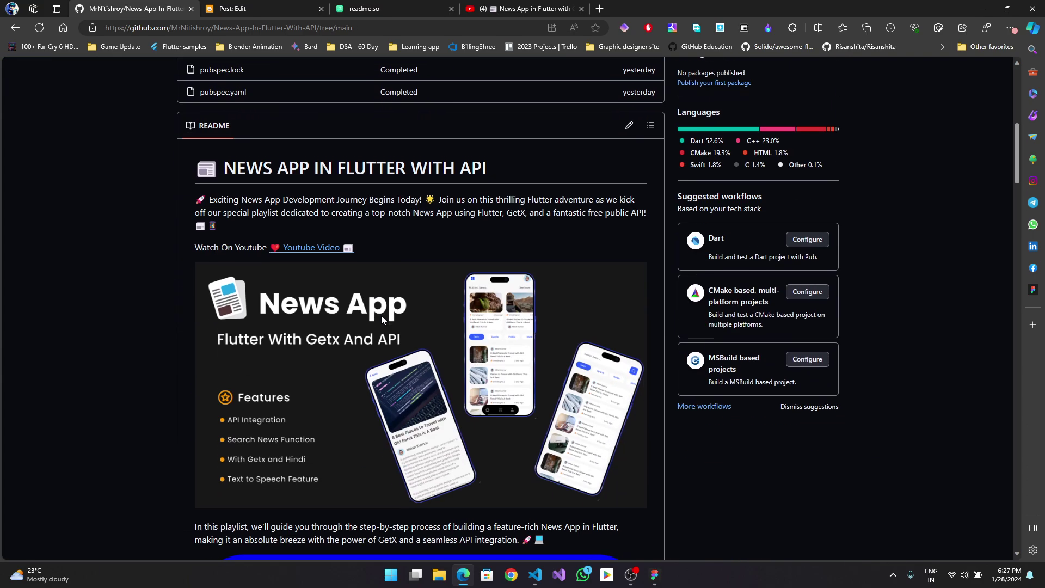
{"action": "scroll", "coordinate": [475, 341], "scroll_direction": "up", "scroll_amount": 10}
{"action": "scroll", "coordinate": [475, 346], "scroll_direction": "up", "scroll_amount": 10}
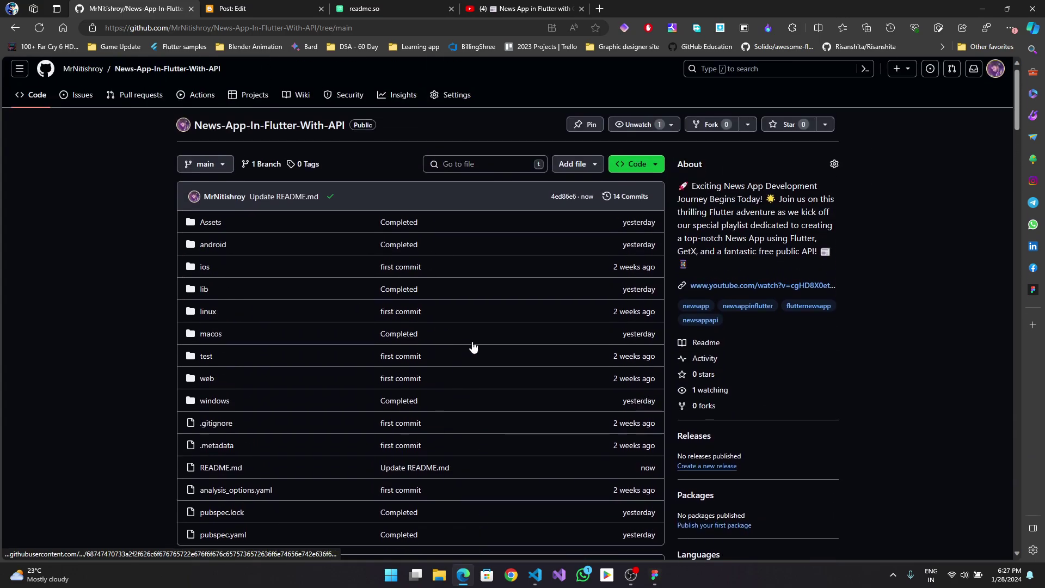
Switch to VS Code and expand the project's build/app/outputs/flutter-apk folder containing the built APK
{"action": "left_click", "coordinate": [535, 574]}
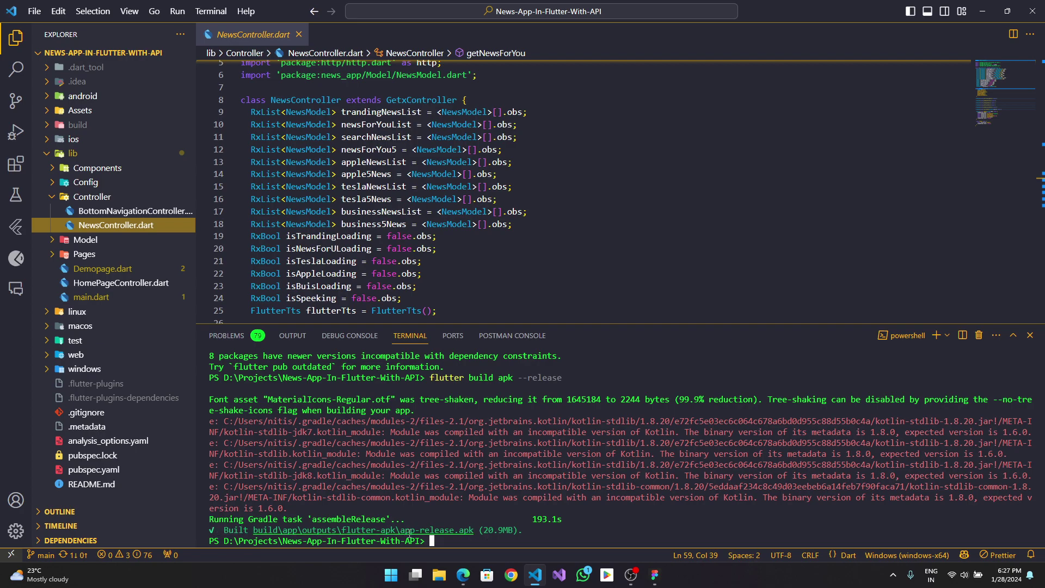
{"action": "left_click_drag", "start_coordinate": [250, 531], "coordinate": [458, 531]}
{"action": "left_click", "coordinate": [619, 523]}
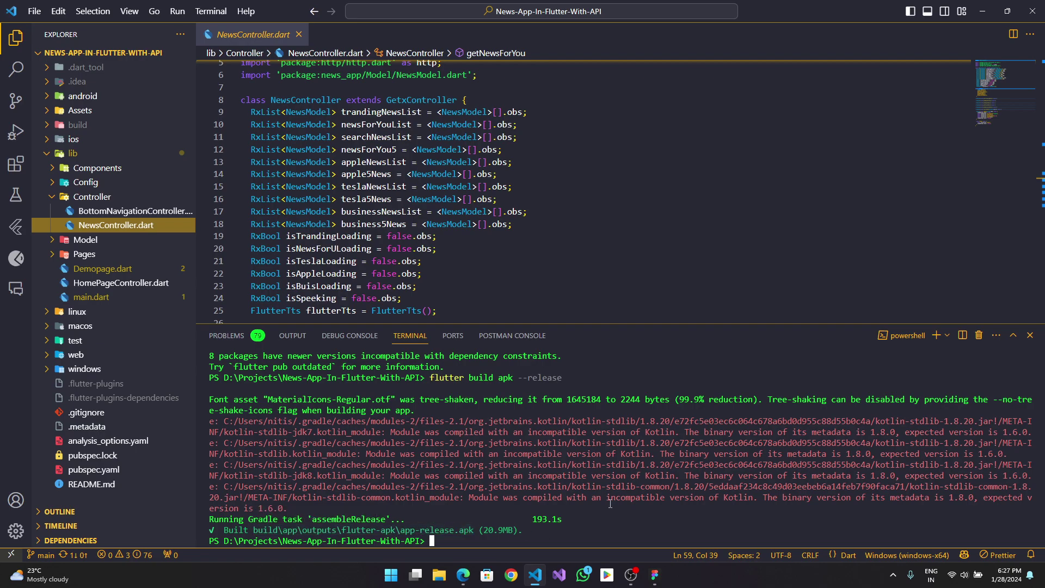
{"action": "left_click", "coordinate": [103, 153]}
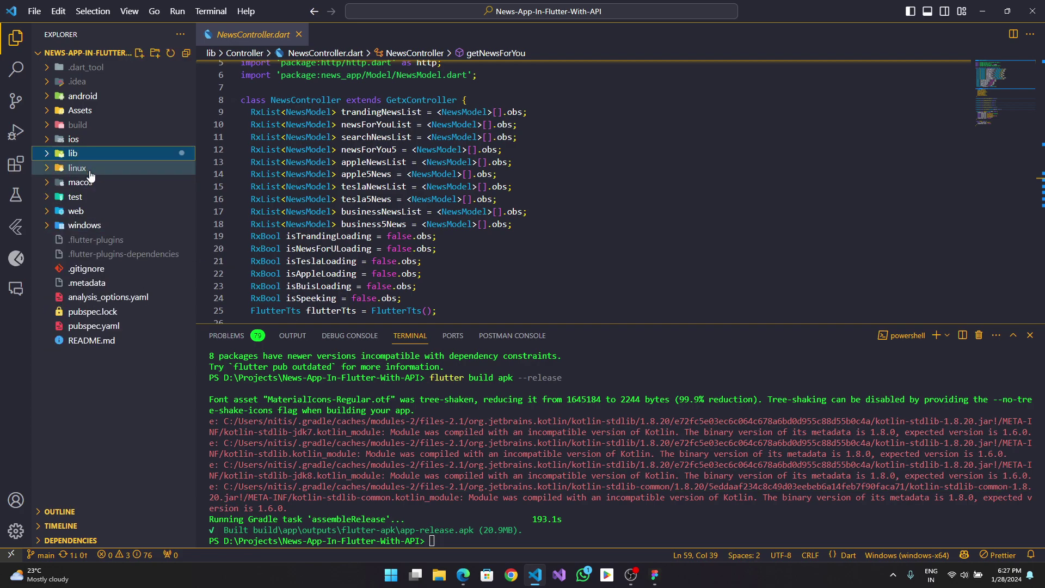
{"action": "left_click", "coordinate": [98, 125]}
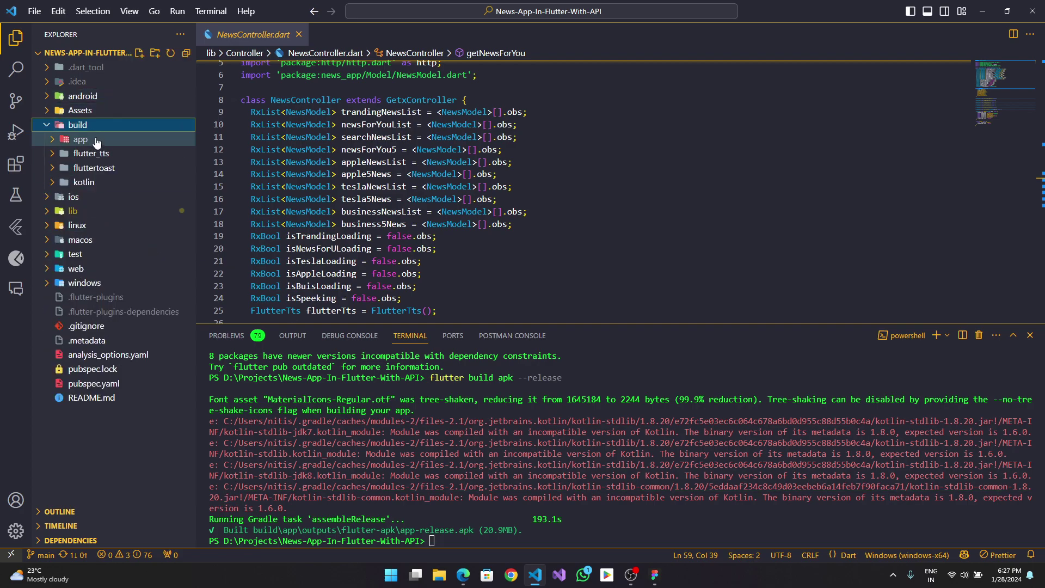
{"action": "left_click", "coordinate": [97, 140]}
{"action": "left_click", "coordinate": [102, 211]}
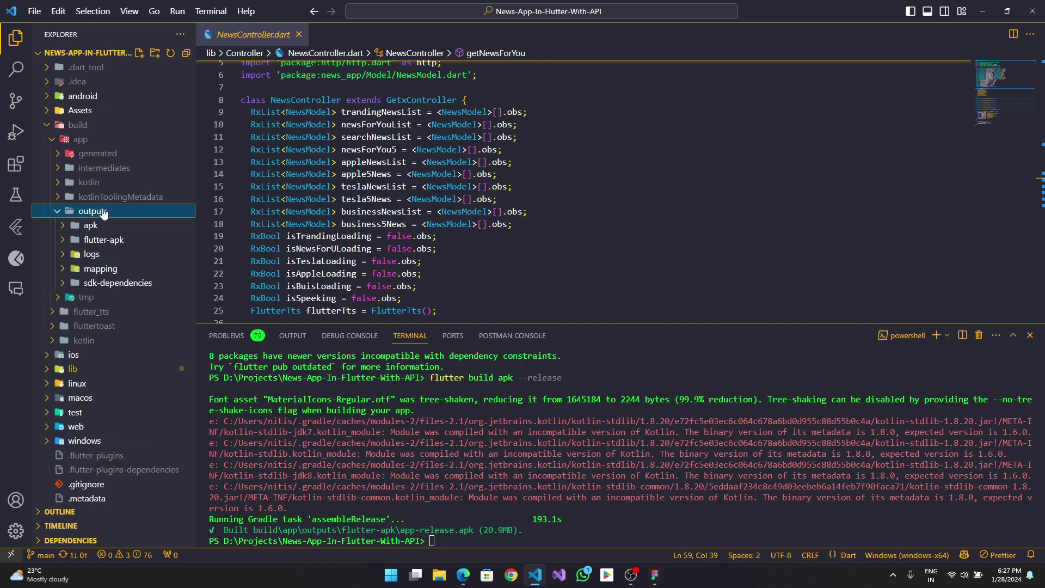
{"action": "left_click", "coordinate": [121, 242]}
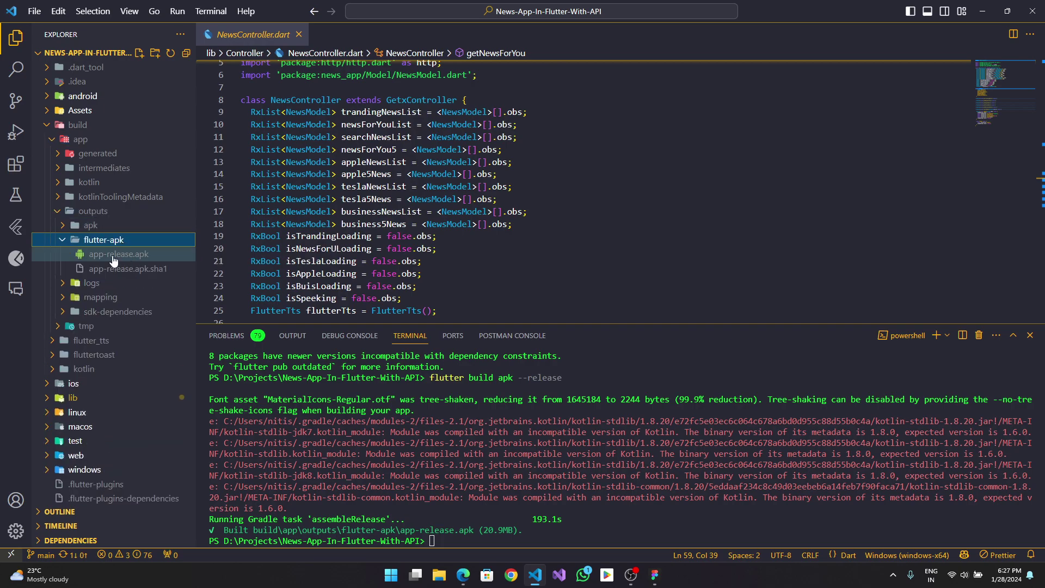
Look into the apk/release folder, then reveal flutter-apk's app-release.apk in File Explorer
{"action": "left_click", "coordinate": [108, 232]}
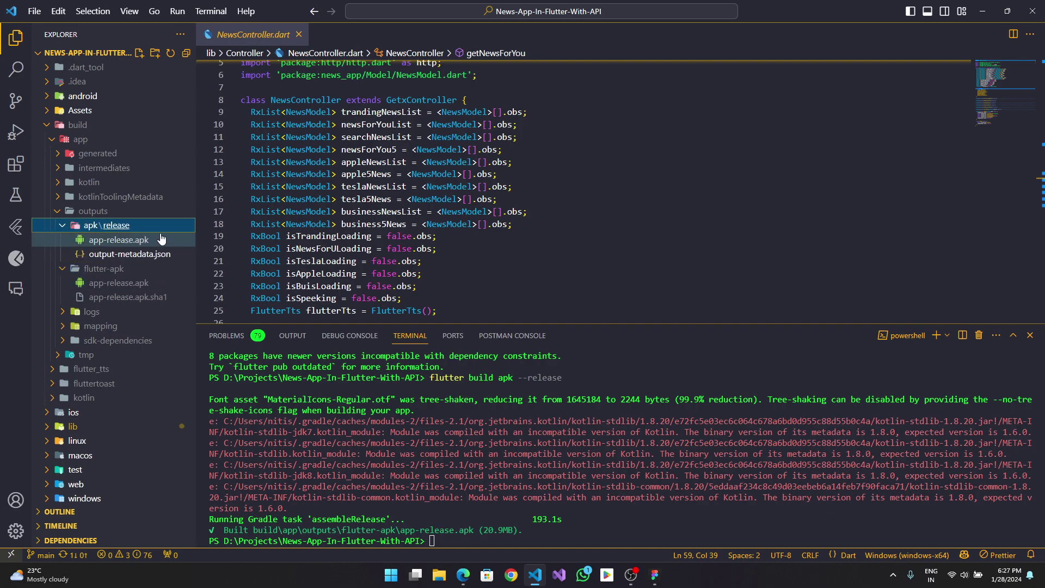
{"action": "left_click", "coordinate": [126, 271]}
{"action": "left_click", "coordinate": [126, 271]}
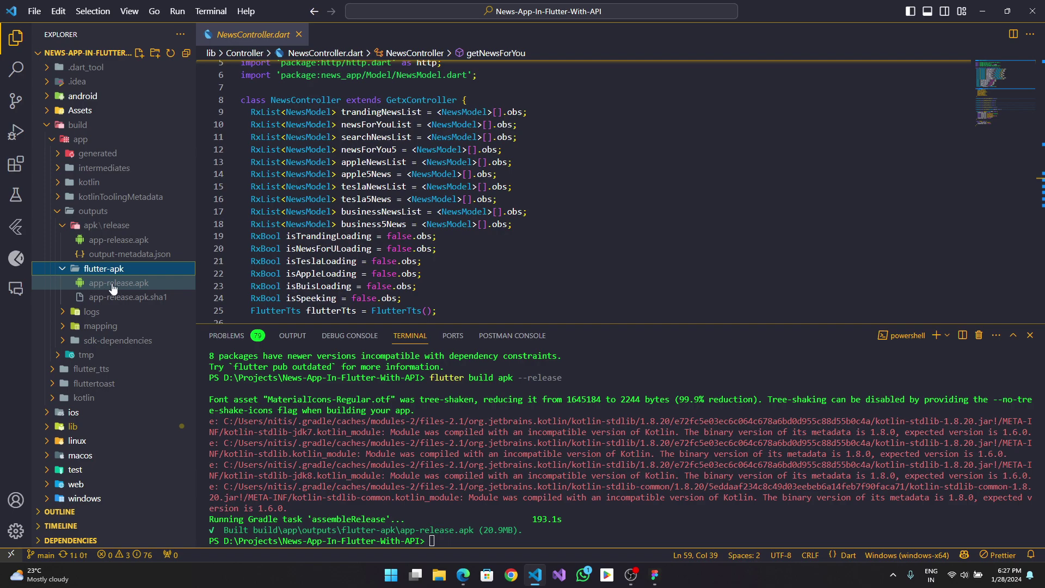
{"action": "right_click", "coordinate": [114, 288]}
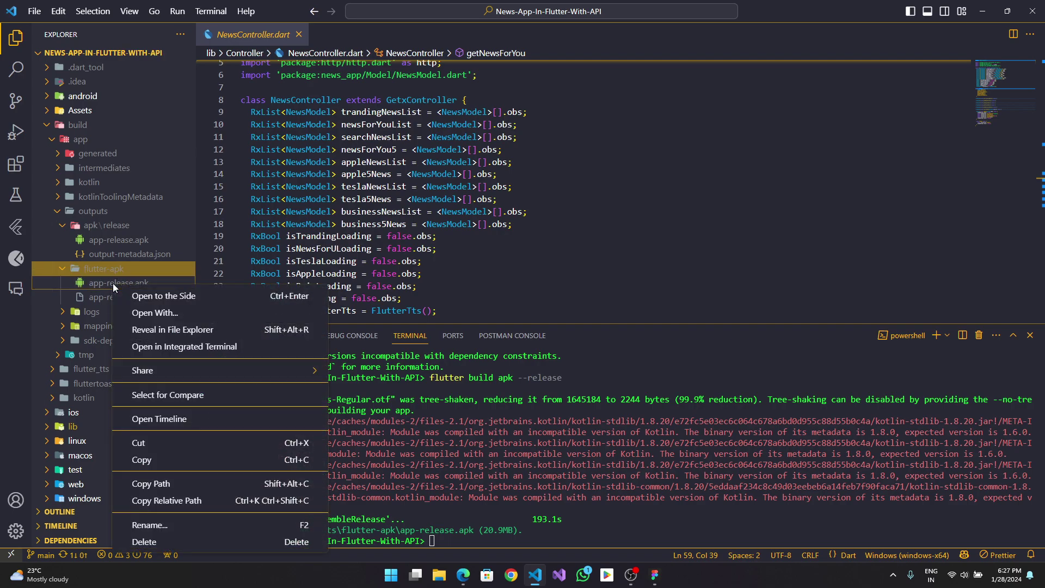
{"action": "left_click", "coordinate": [175, 329]}
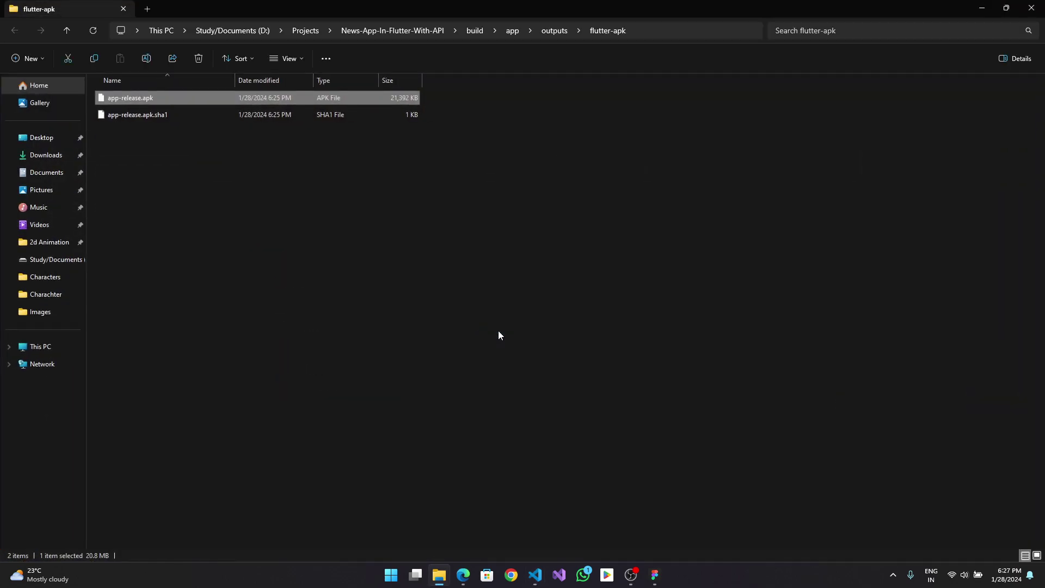
Minimize File Explorer and VS Code to return to the GitHub repository, and start creating a new release
{"action": "left_click", "coordinate": [981, 8]}
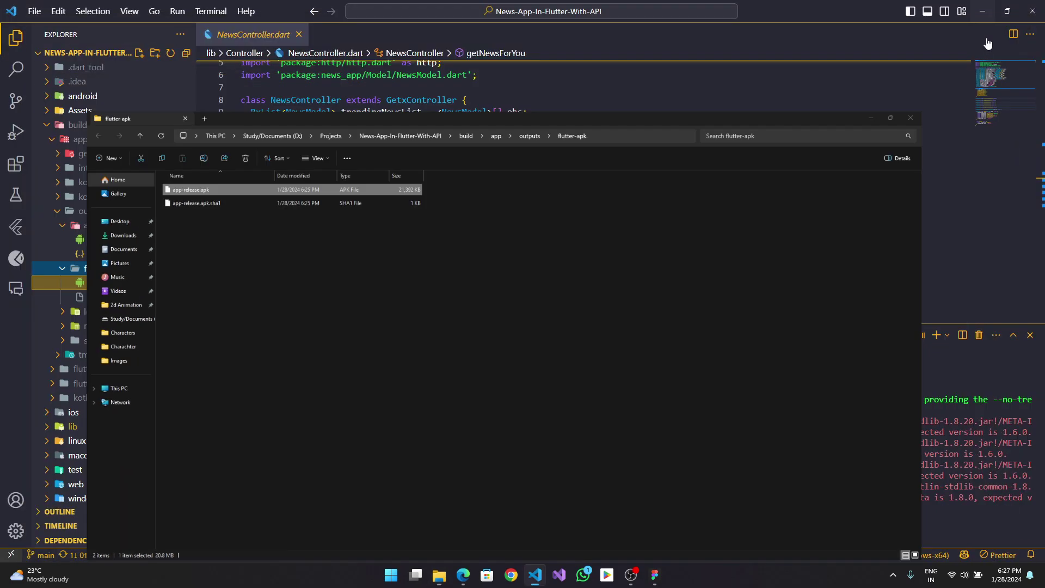
{"action": "left_click", "coordinate": [982, 8]}
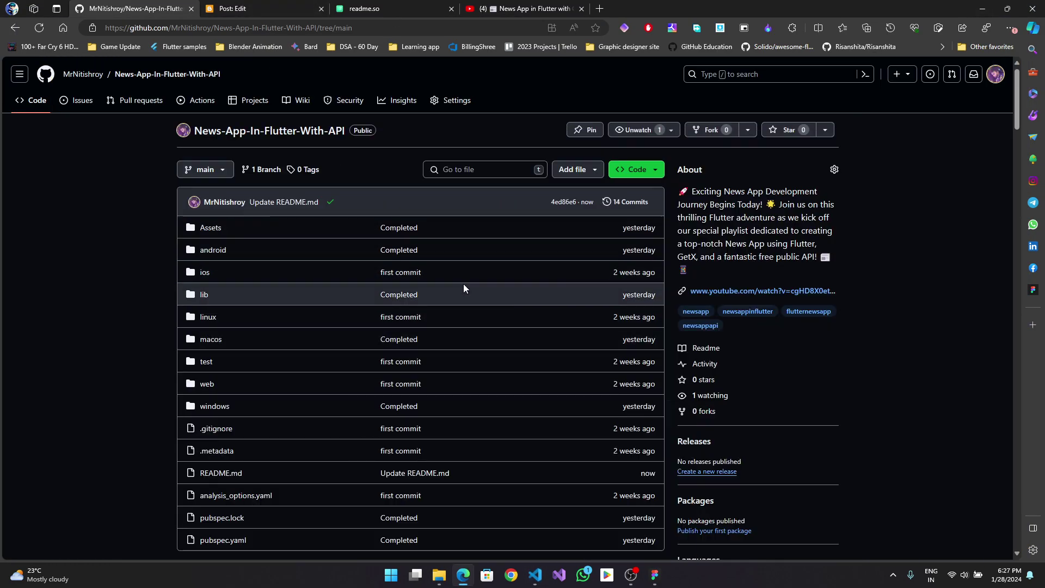
{"action": "scroll", "coordinate": [463, 283], "scroll_direction": "down", "scroll_amount": 5}
{"action": "scroll", "coordinate": [492, 314], "scroll_direction": "up", "scroll_amount": 2}
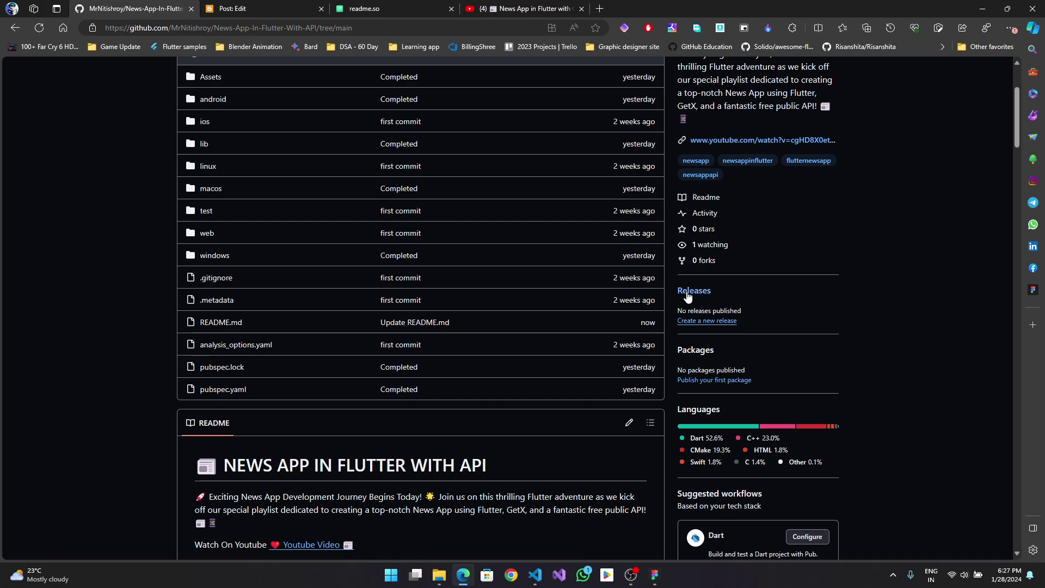
{"action": "left_click", "coordinate": [710, 323]}
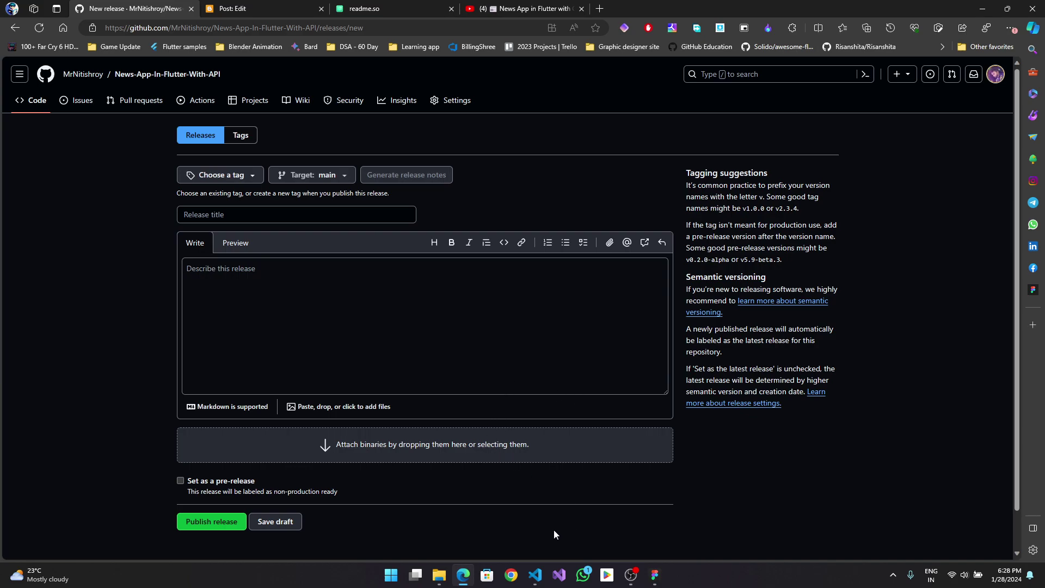
Create the new tag 1.0.0 for the release and set the release title to "News App Release"
{"action": "left_click", "coordinate": [222, 179]}
{"action": "type", "text": "1."}
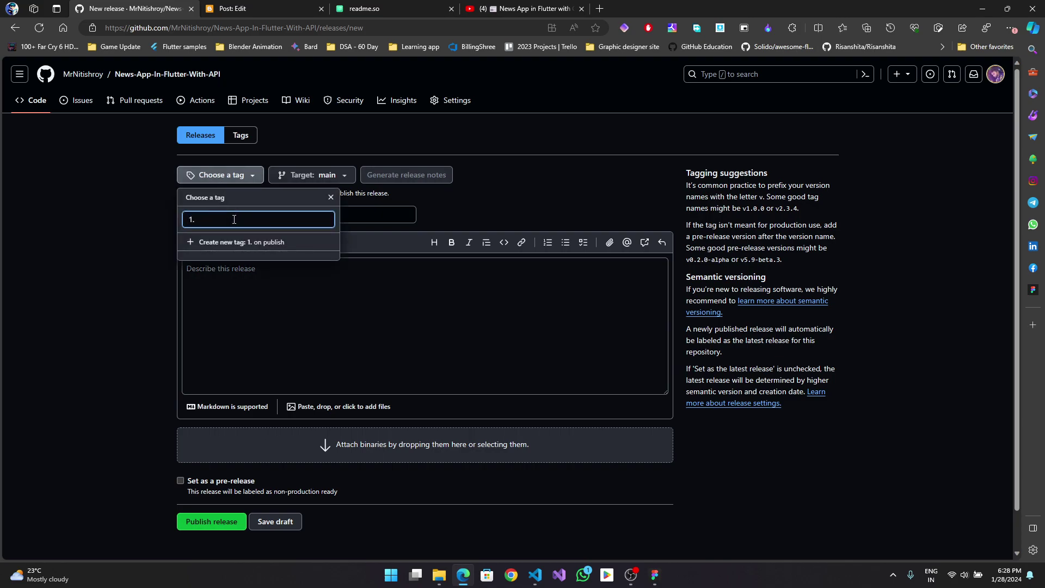
{"action": "type", "text": "0.0"}
{"action": "key", "text": "Return"}
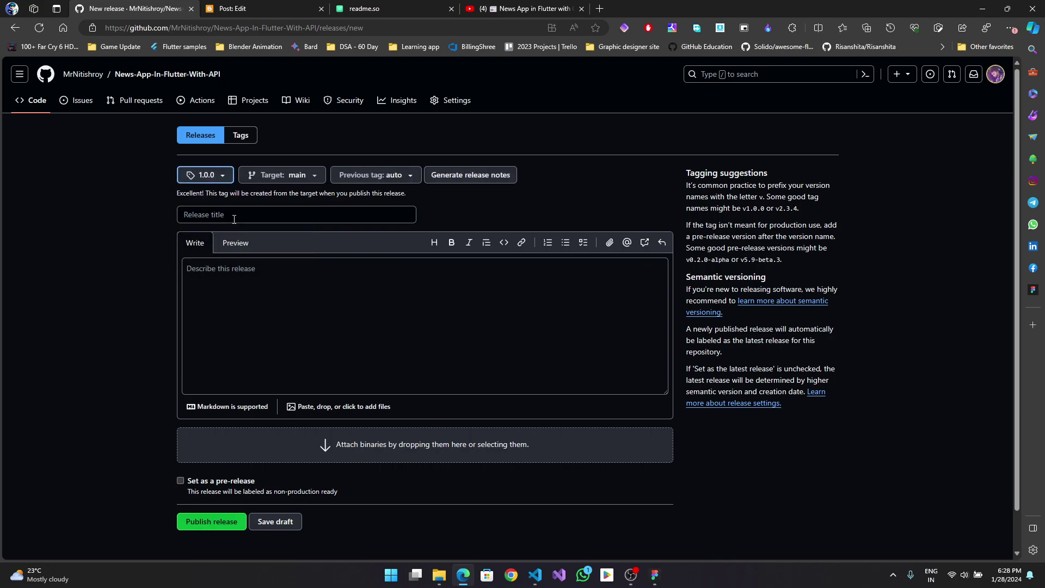
{"action": "left_click", "coordinate": [265, 213]}
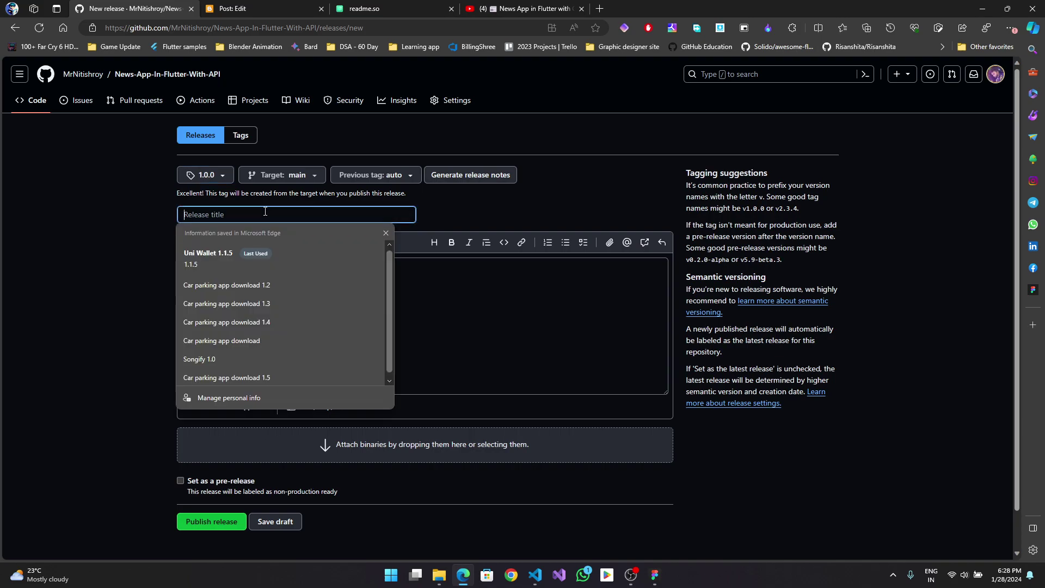
{"action": "type", "text": "N"}
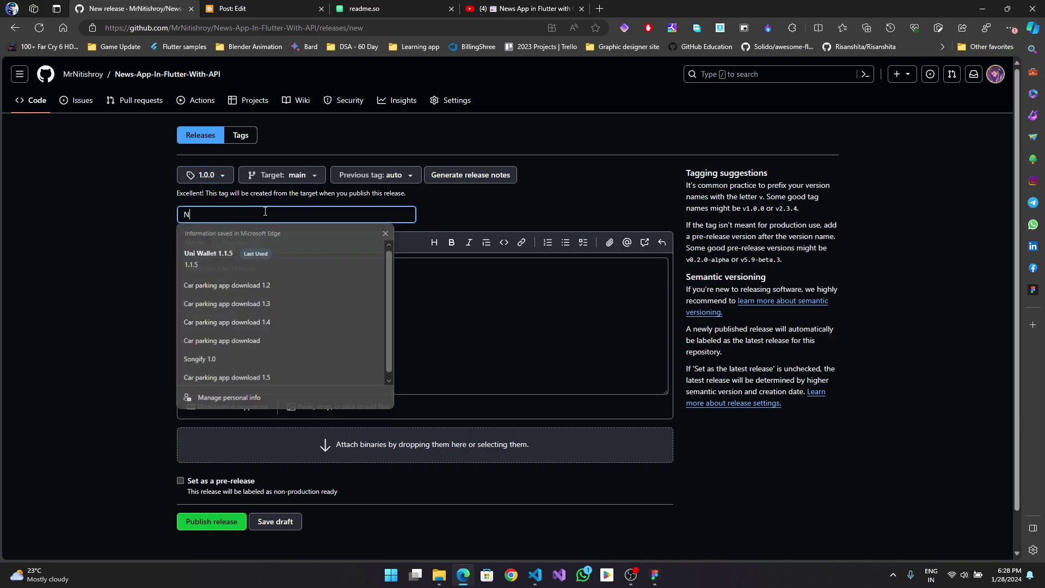
{"action": "type", "text": "ews App"}
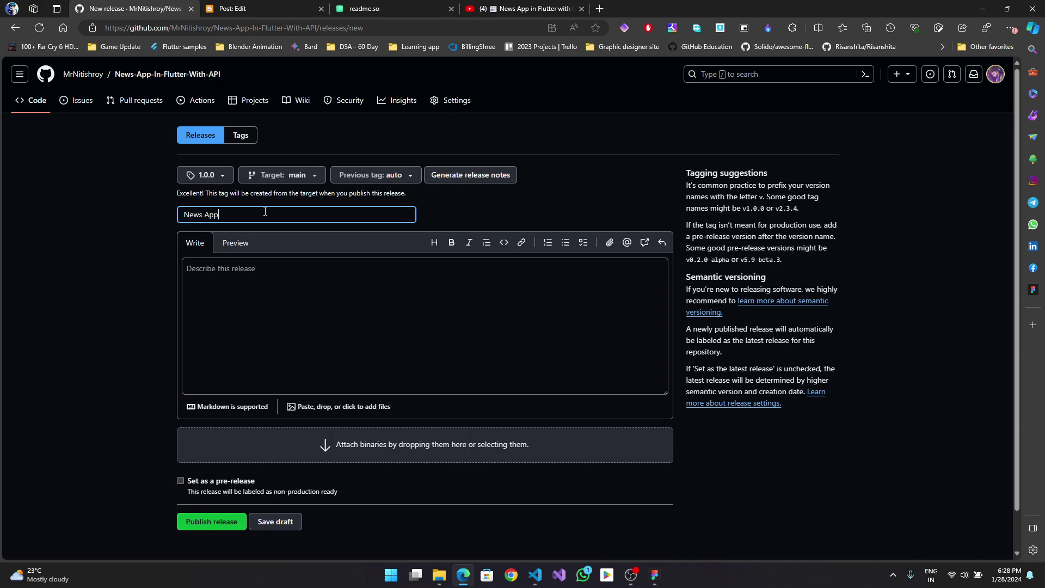
{"action": "type", "text": " Release"}
Copy the highlighted description text from the YouTube video page and paste it as the release description
{"action": "left_click", "coordinate": [259, 280]}
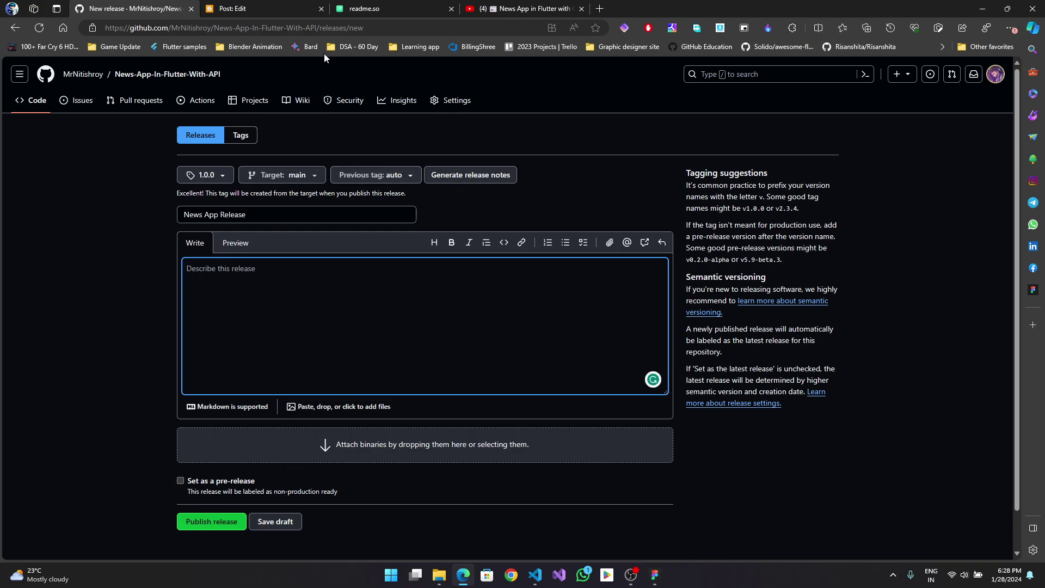
{"action": "left_click", "coordinate": [515, 7]}
{"action": "scroll", "coordinate": [386, 394], "scroll_direction": "down", "scroll_amount": 8}
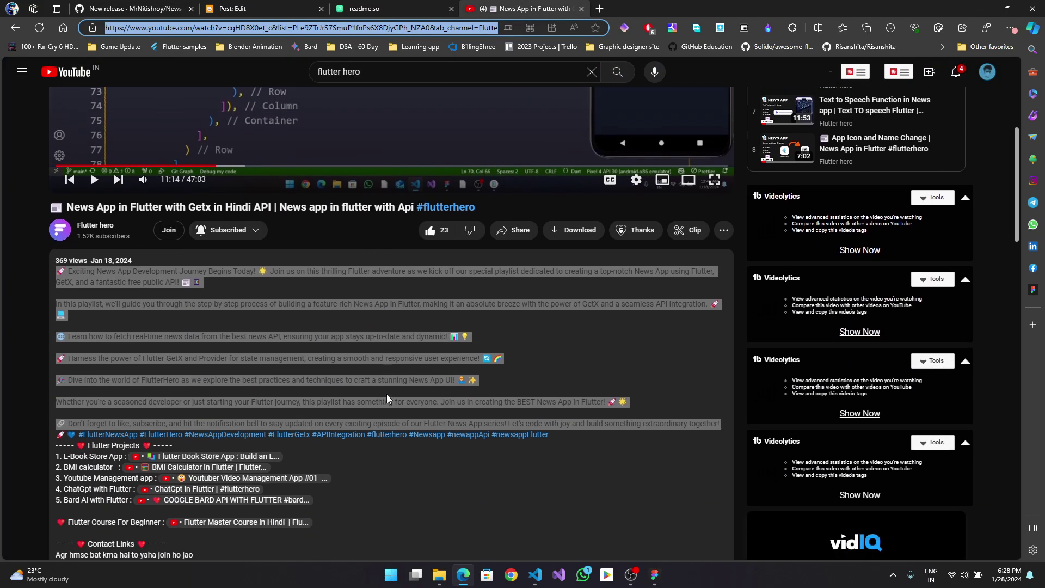
{"action": "right_click", "coordinate": [408, 260]}
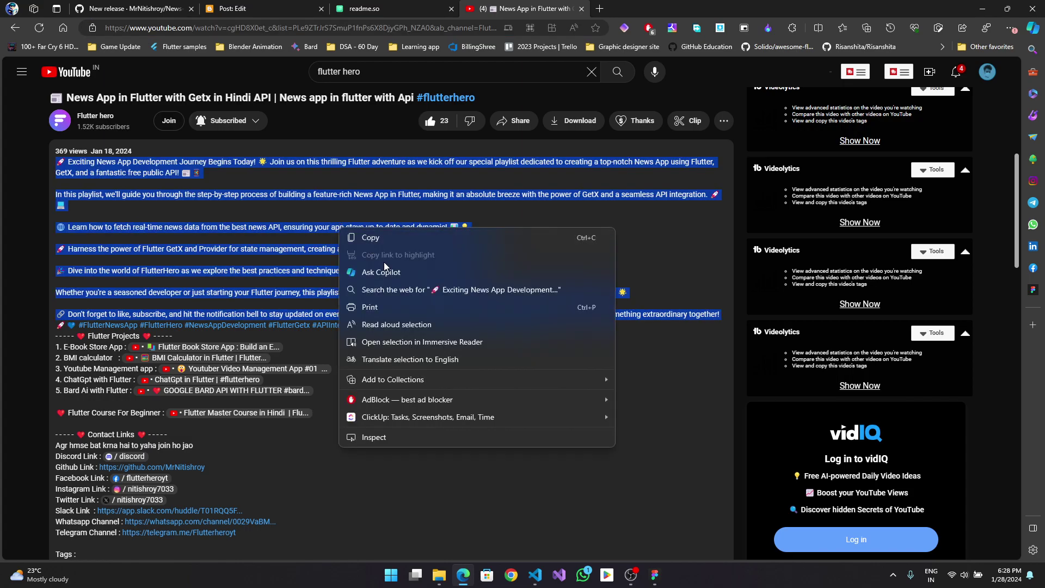
{"action": "left_click", "coordinate": [431, 263]}
{"action": "left_click", "coordinate": [229, 8]}
{"action": "left_click", "coordinate": [166, 4]}
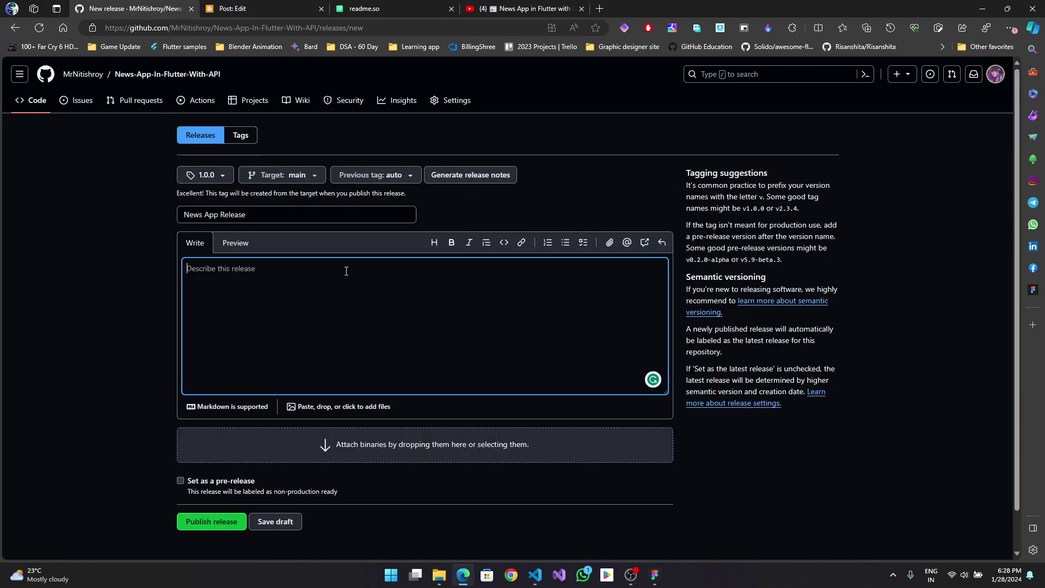
{"action": "key", "text": "ctrl+v"}
{"action": "scroll", "coordinate": [420, 406], "scroll_direction": "down", "scroll_amount": 2}
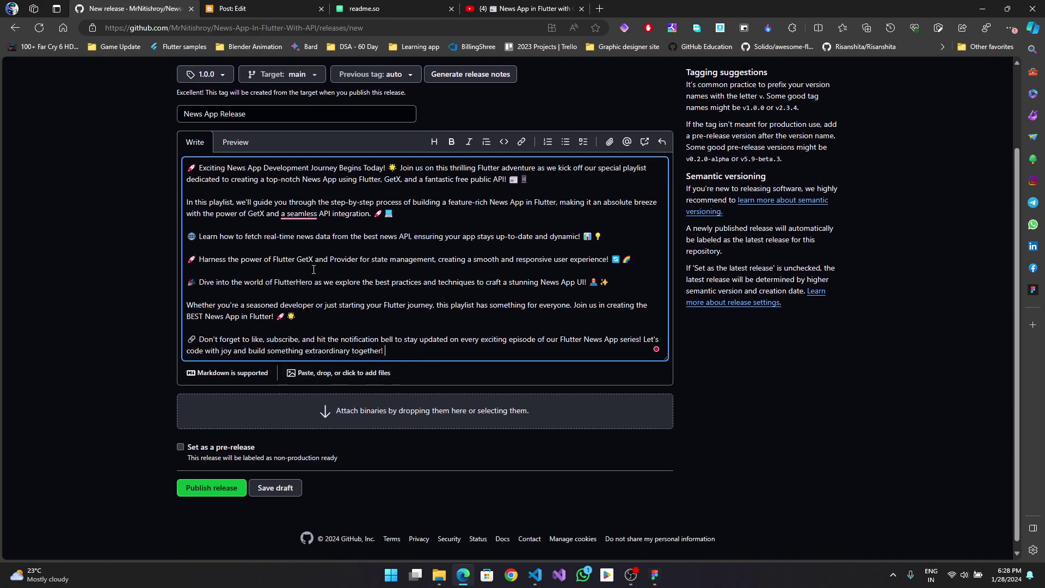
Upload the four screenshots s1 to s4 into the release description, in the "Harness the power of Flutter GetX" line
{"action": "left_click_drag", "start_coordinate": [491, 347], "coordinate": [391, 356]}
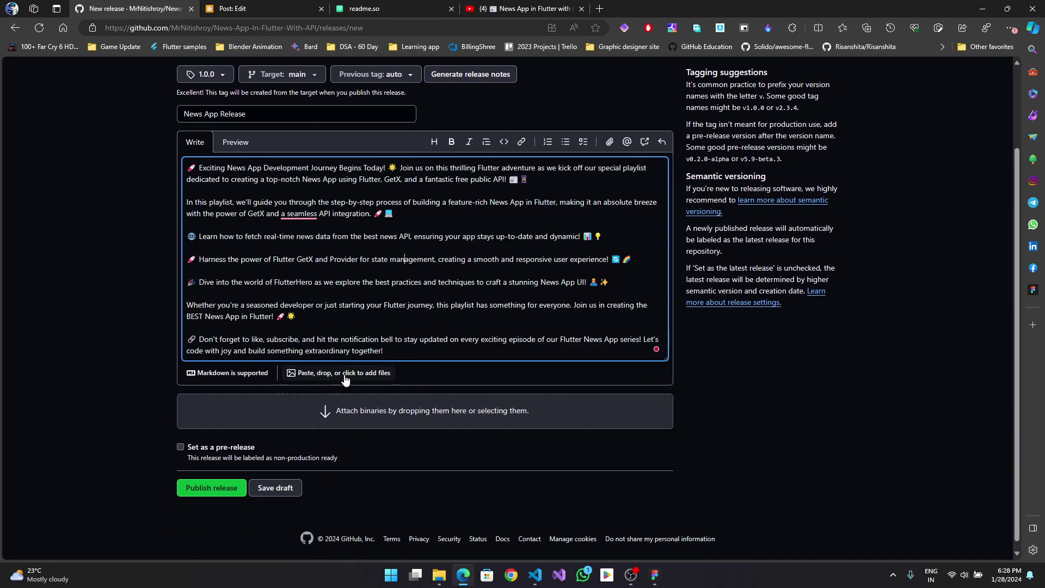
{"action": "left_click", "coordinate": [337, 373]}
{"action": "left_click_drag", "start_coordinate": [278, 168], "coordinate": [509, 73]}
{"action": "left_click", "coordinate": [435, 276]}
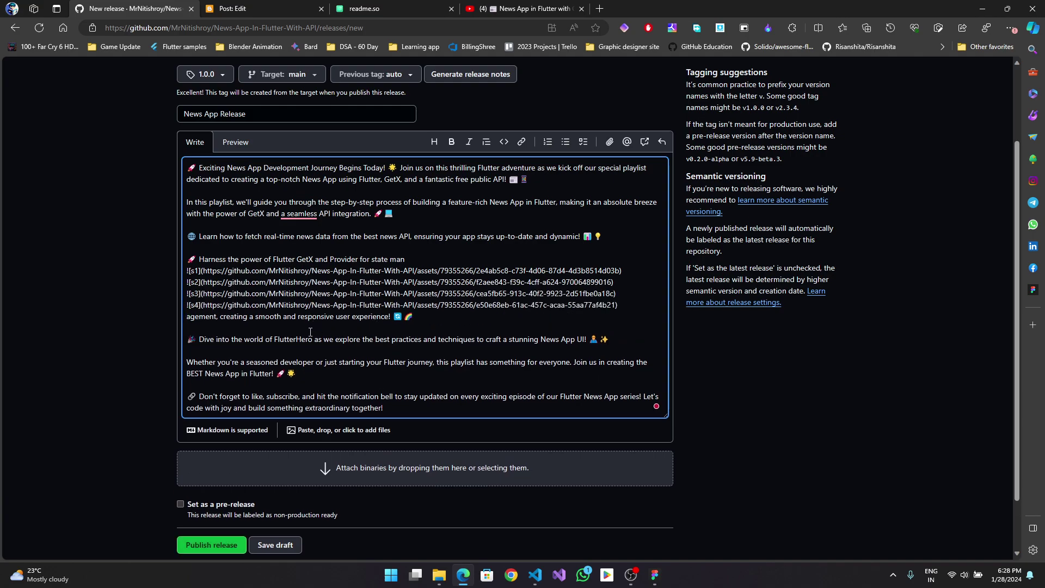
Switch to the flutter-apk folder, place its window beside the release form, and rename app-release.apk to "News App"
{"action": "scroll", "coordinate": [342, 375], "scroll_direction": "down", "scroll_amount": 2}
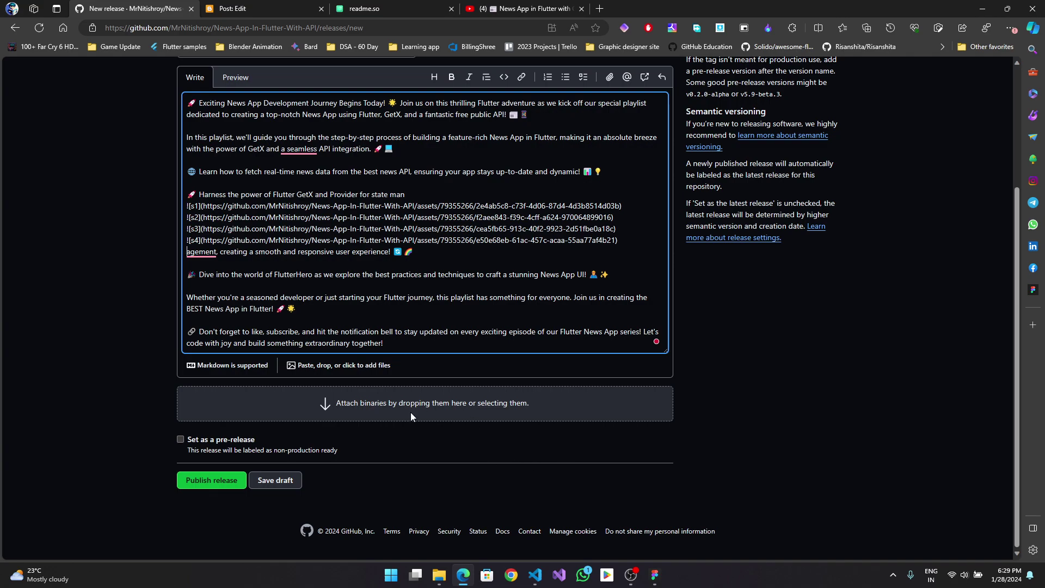
{"action": "left_click", "coordinate": [439, 575]}
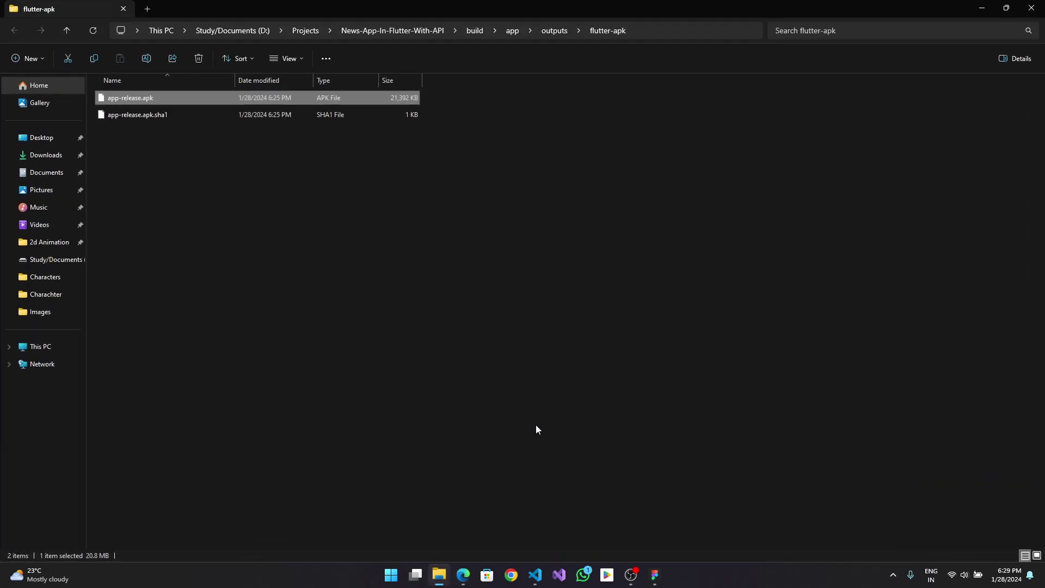
{"action": "left_click_drag", "start_coordinate": [424, 8], "coordinate": [763, 52]}
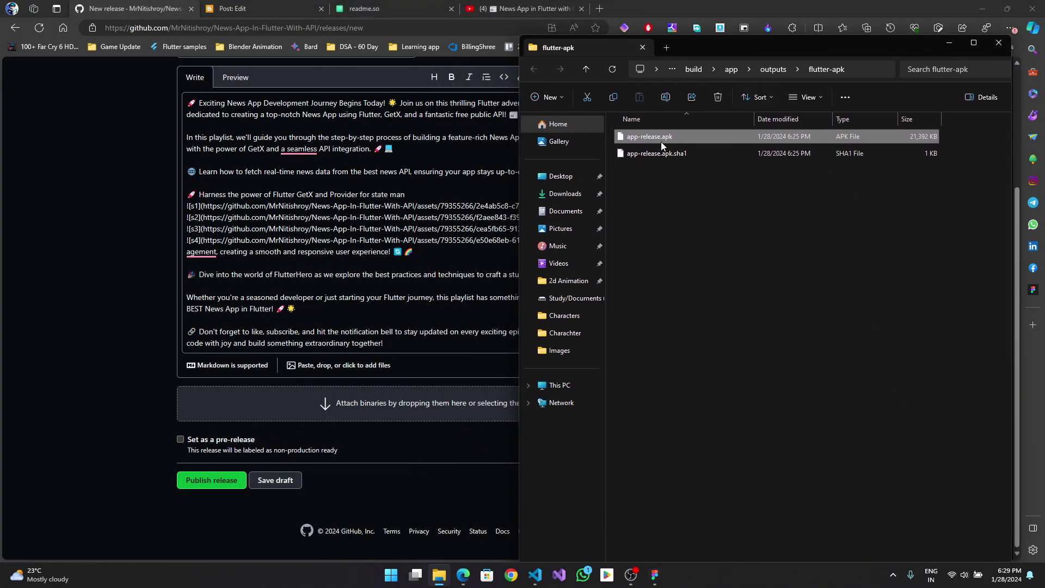
{"action": "scroll", "coordinate": [702, 272], "scroll_direction": "up", "scroll_amount": 3}
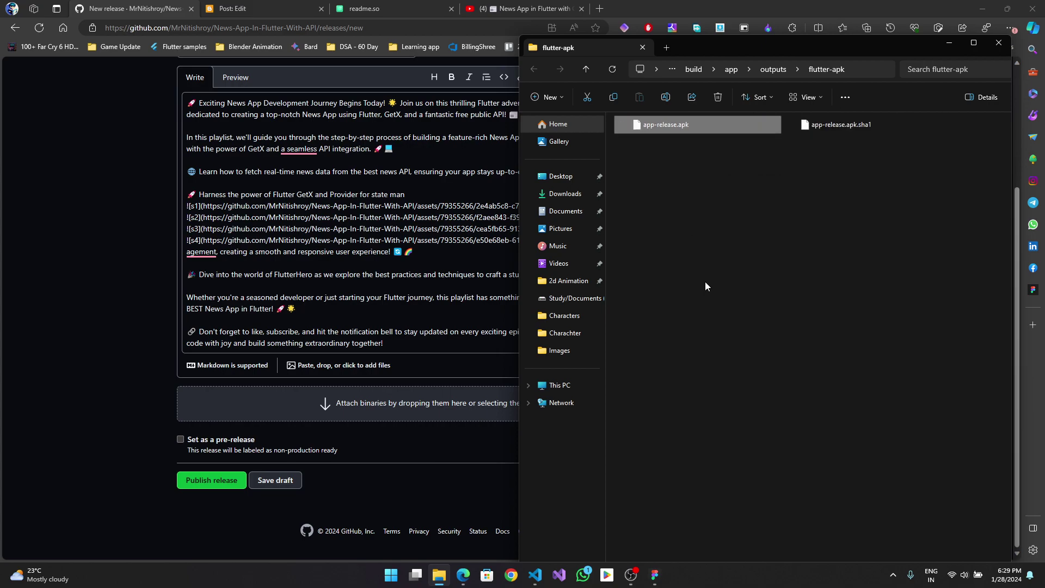
{"action": "scroll", "coordinate": [707, 266], "scroll_direction": "up", "scroll_amount": 2}
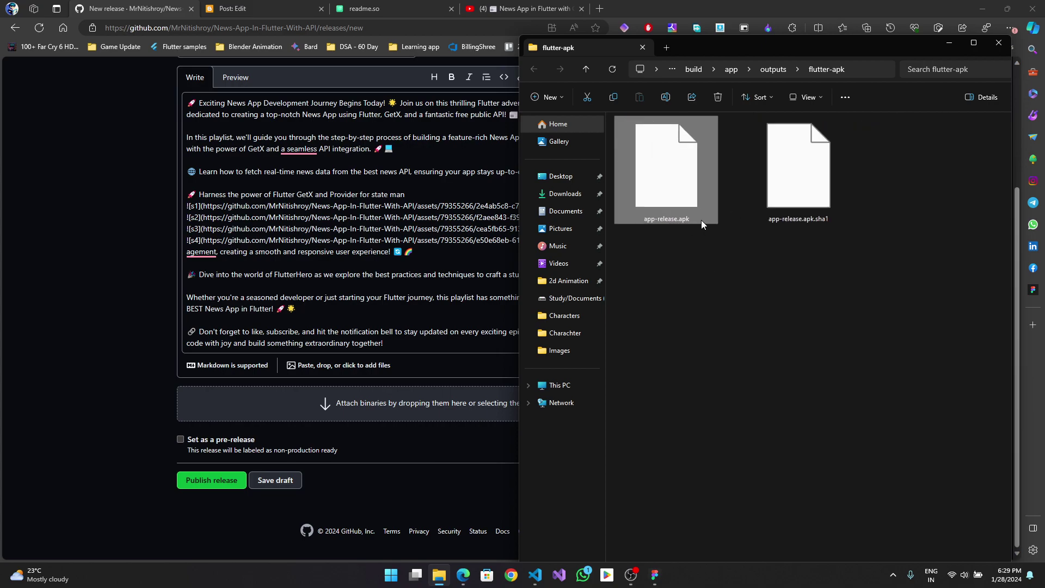
{"action": "left_click", "coordinate": [684, 220]}
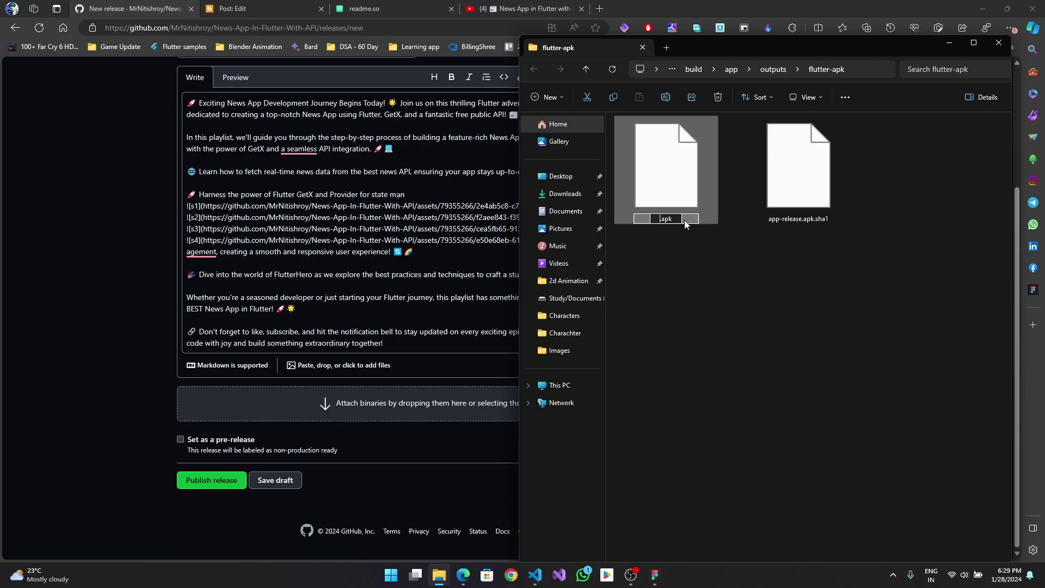
{"action": "type", "text": "News App"}
{"action": "key", "text": "Return"}
Attach the renamed APK to the release as a binary and change its asset name to "News App.apk"
{"action": "left_click_drag", "start_coordinate": [684, 218], "coordinate": [331, 409]}
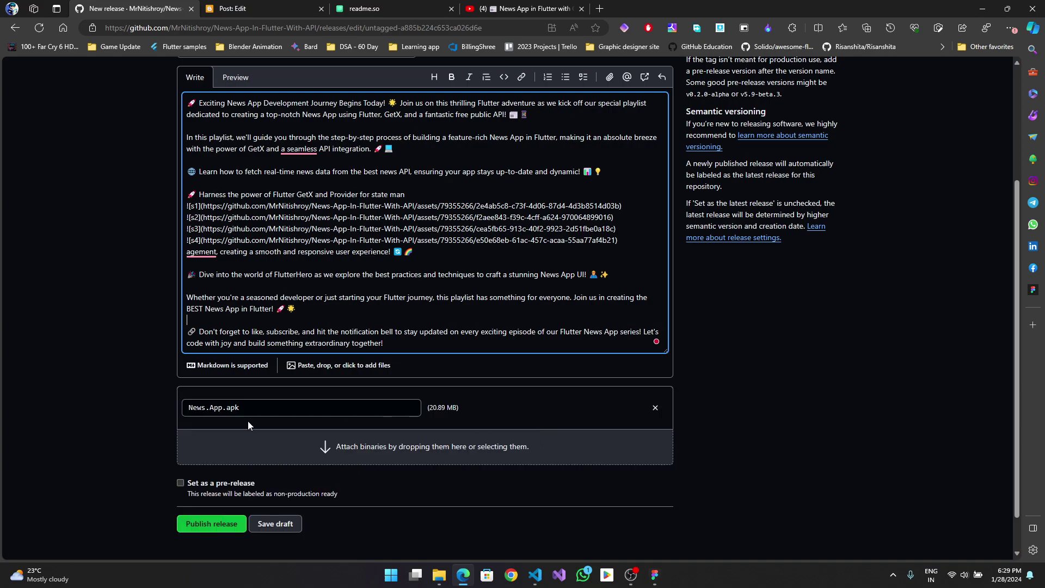
{"action": "left_click", "coordinate": [211, 410]}
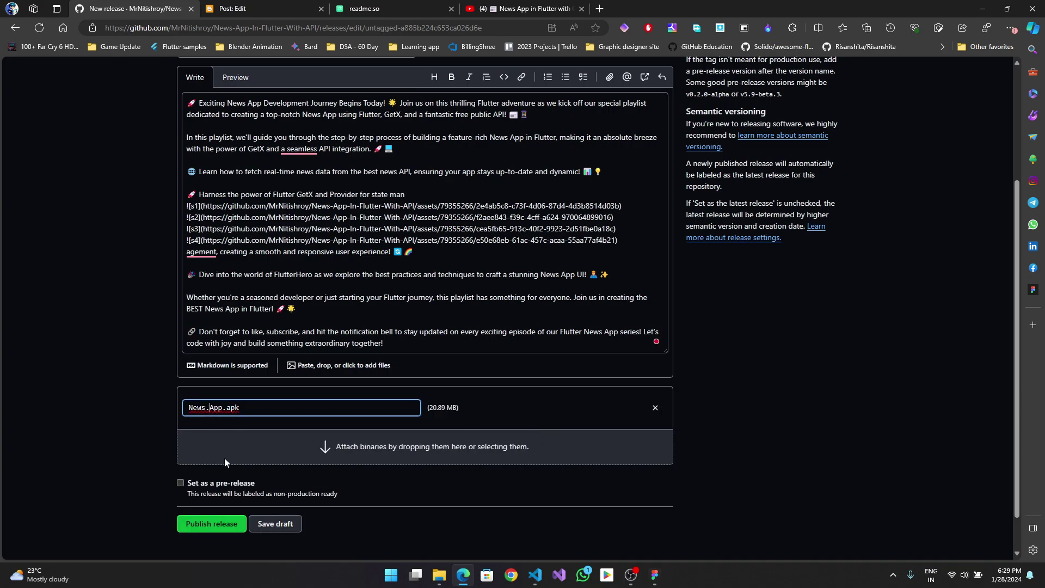
{"action": "key", "text": "BackSpace"}
Mark the release as a pre-release and publish it
{"action": "scroll", "coordinate": [242, 419], "scroll_direction": "down", "scroll_amount": 1}
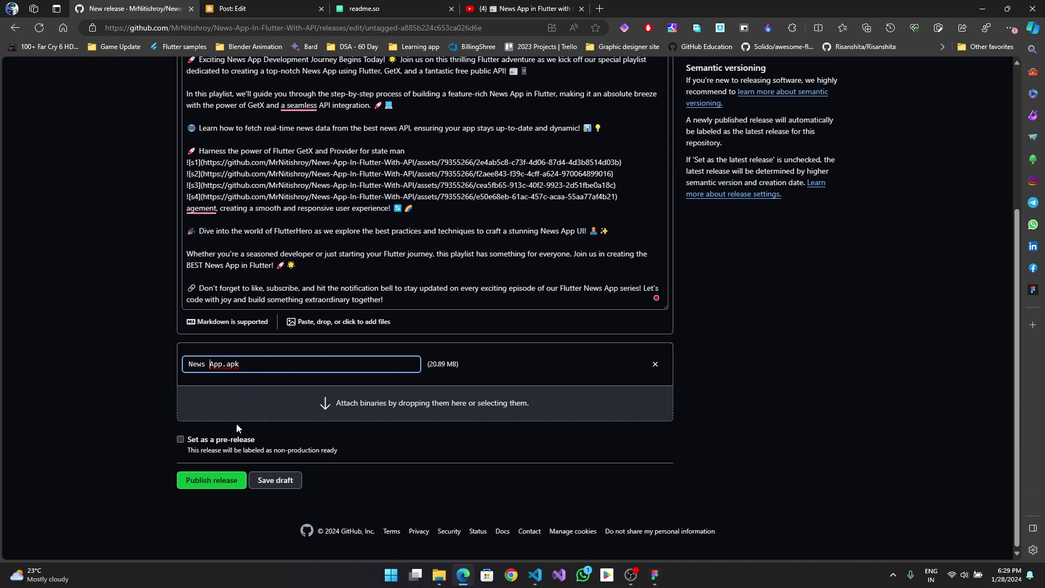
{"action": "left_click", "coordinate": [182, 441]}
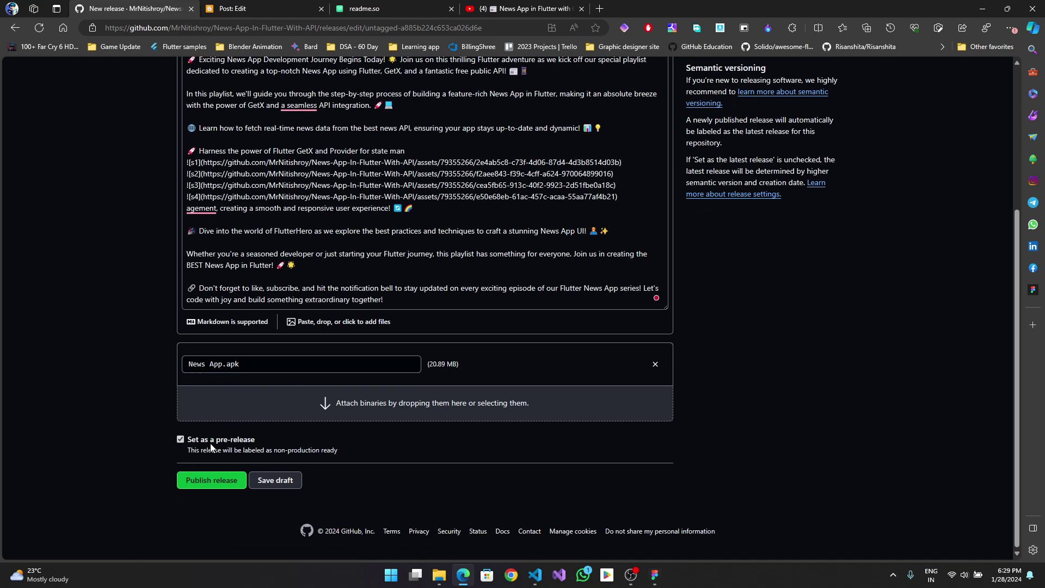
{"action": "left_click", "coordinate": [212, 480]}
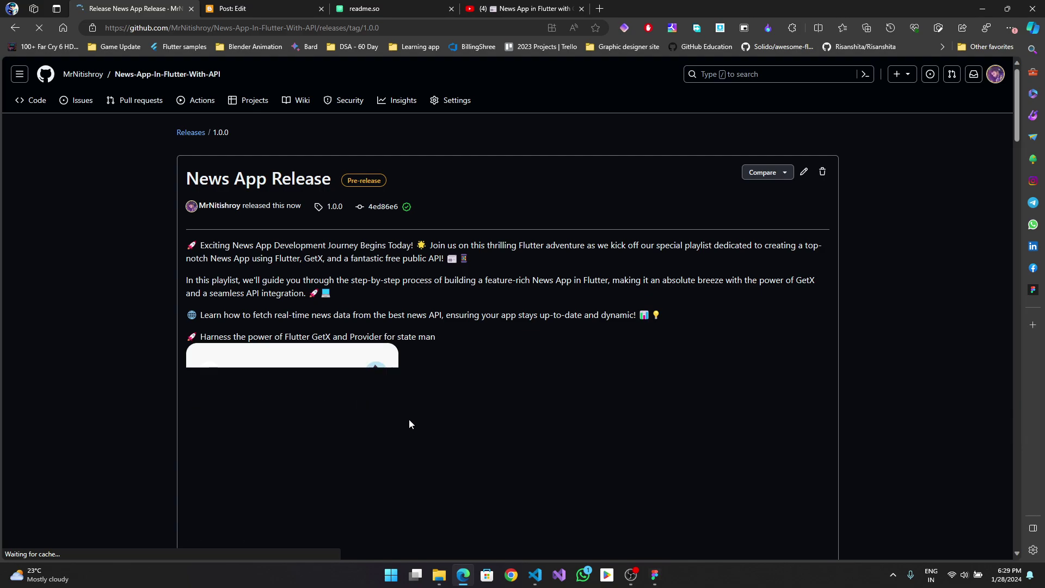
Examine the published release page, checking its title, pre-release label, description, screenshots and attached assets
{"action": "scroll", "coordinate": [395, 407], "scroll_direction": "down", "scroll_amount": 6}
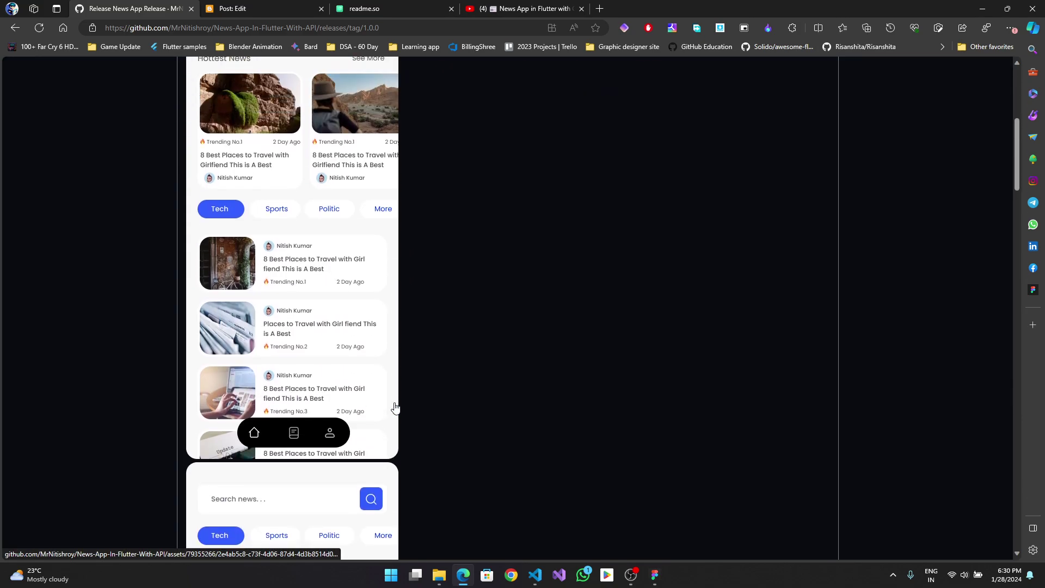
{"action": "scroll", "coordinate": [395, 407], "scroll_direction": "up", "scroll_amount": 6}
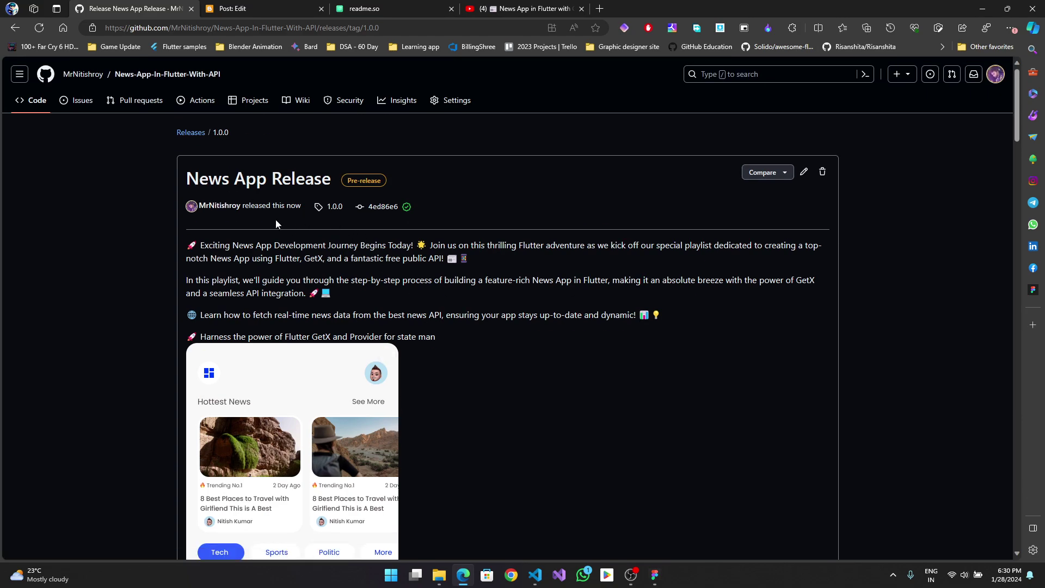
{"action": "left_click_drag", "start_coordinate": [187, 179], "coordinate": [323, 181]}
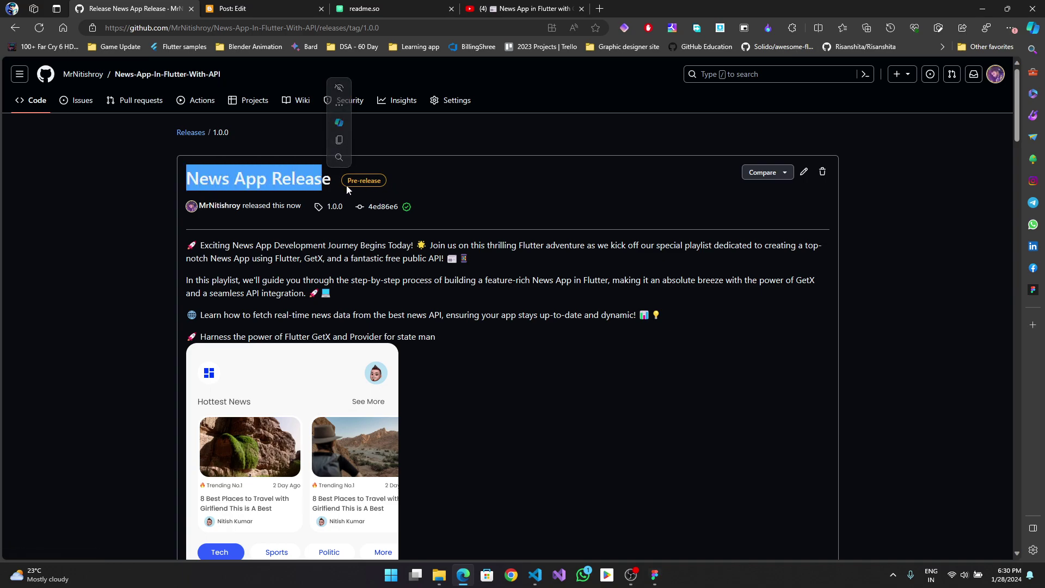
{"action": "left_click", "coordinate": [410, 181]}
{"action": "left_click_drag", "start_coordinate": [391, 182], "coordinate": [339, 186]}
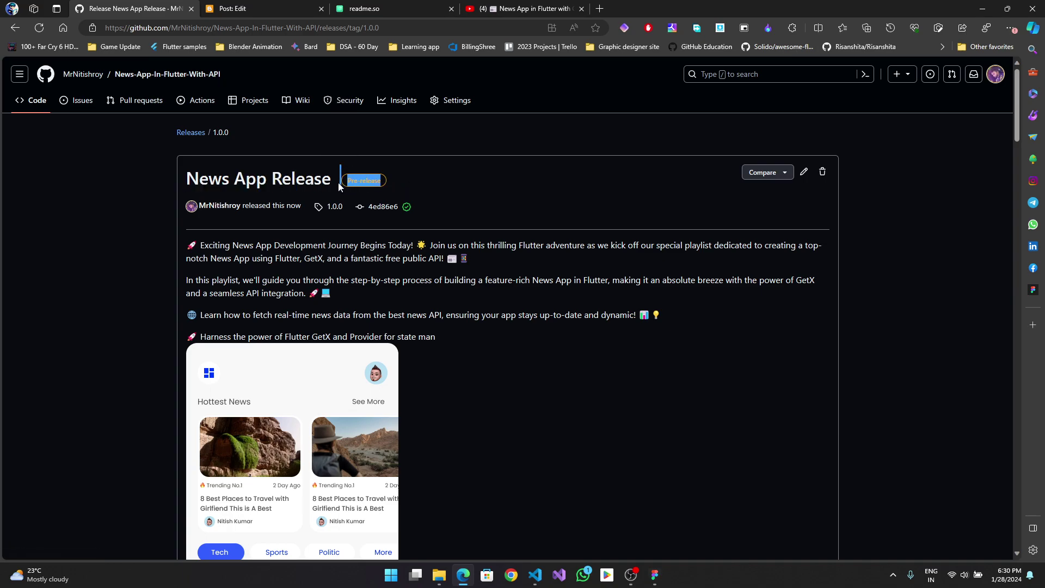
{"action": "left_click", "coordinate": [498, 189]}
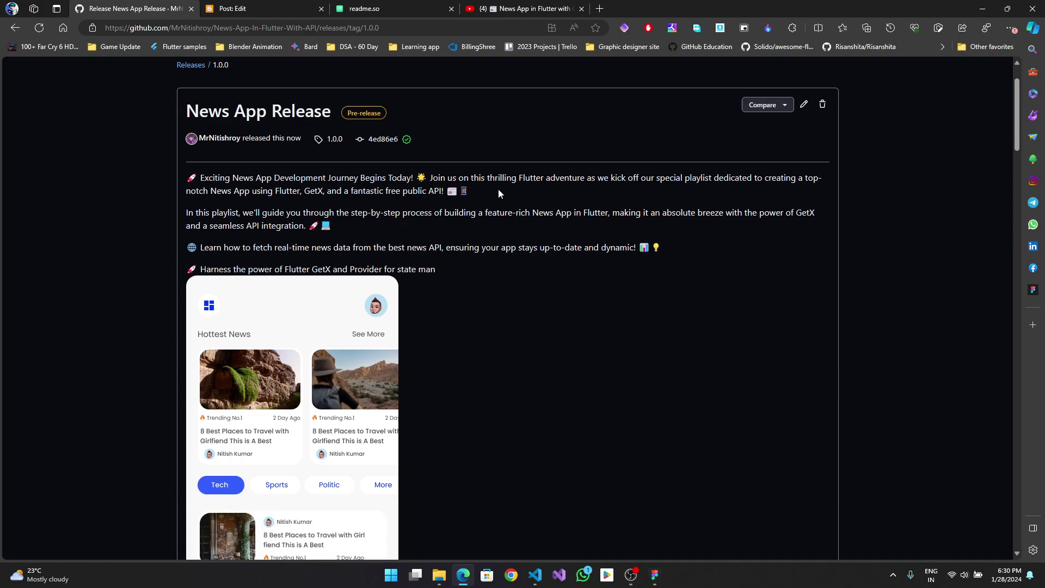
{"action": "scroll", "coordinate": [498, 190], "scroll_direction": "down", "scroll_amount": 5}
{"action": "scroll", "coordinate": [467, 287], "scroll_direction": "down", "scroll_amount": 10}
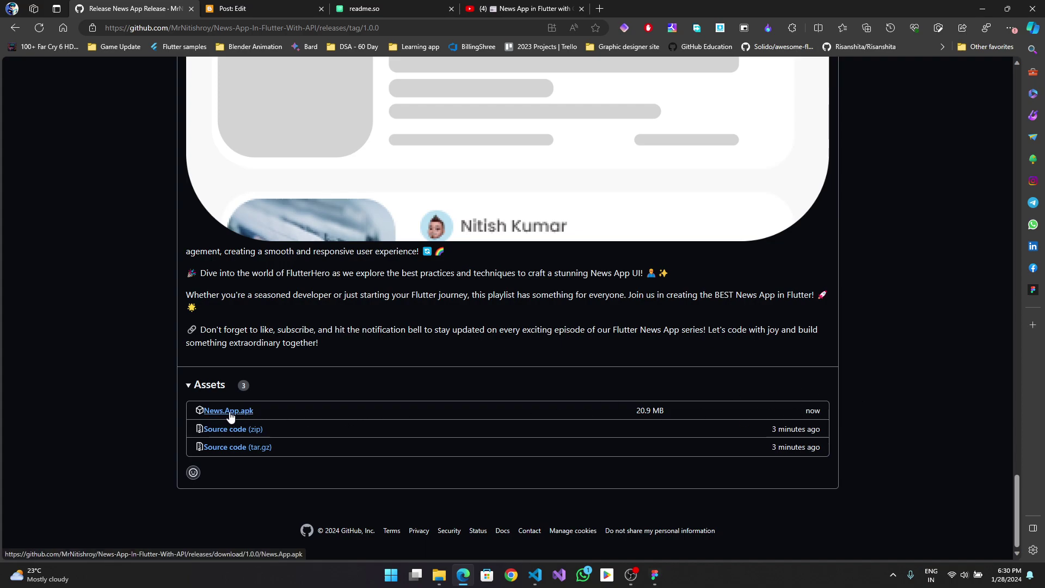
{"action": "scroll", "coordinate": [191, 144], "scroll_direction": "up", "scroll_amount": 5}
{"action": "scroll", "coordinate": [192, 145], "scroll_direction": "up", "scroll_amount": 10}
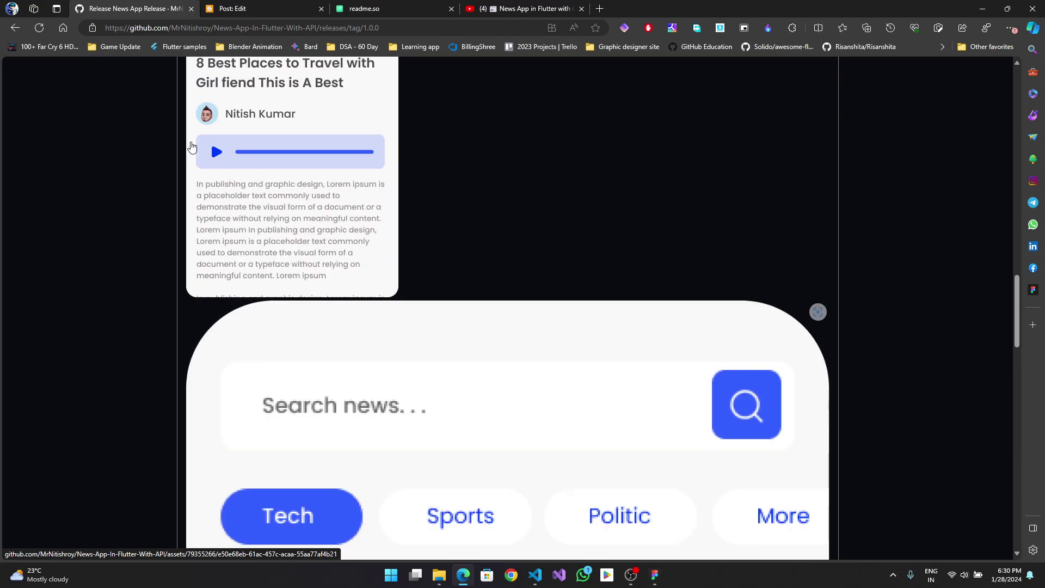
Return to the repository's main page and review the README from the Download Now button to the Authors section
{"action": "left_click", "coordinate": [191, 76]}
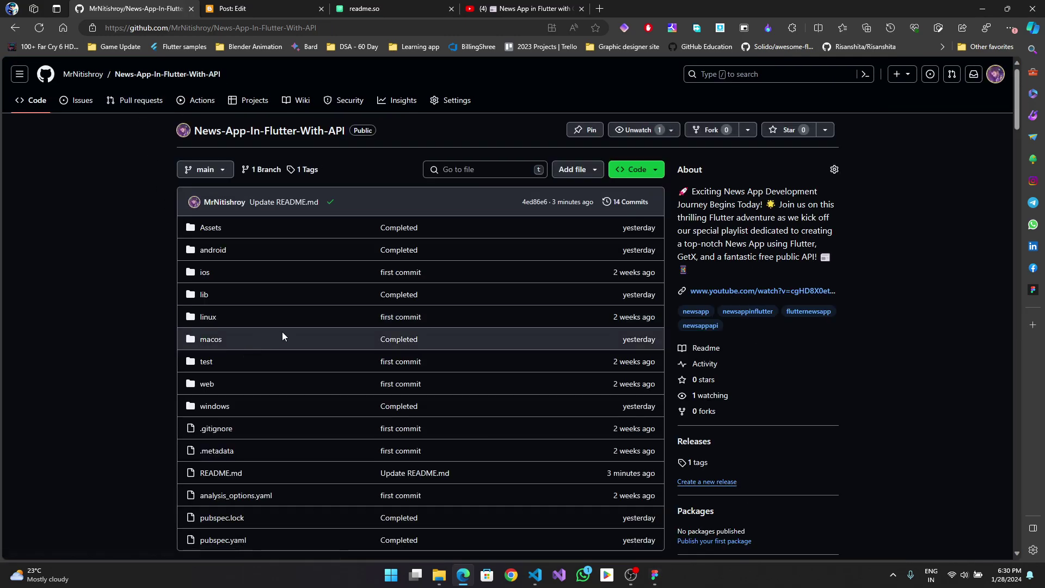
{"action": "scroll", "coordinate": [295, 329], "scroll_direction": "down", "scroll_amount": 15}
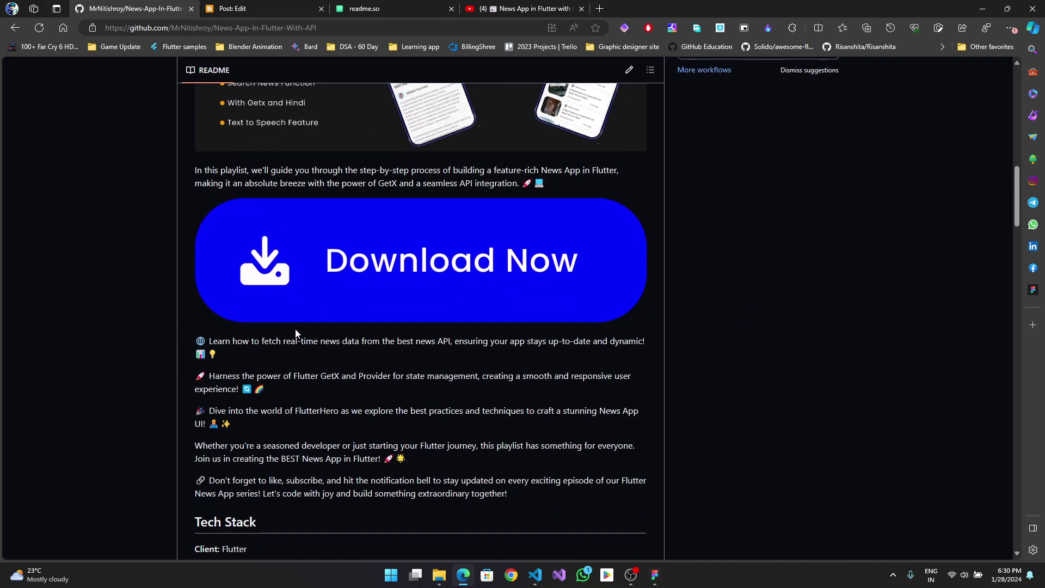
{"action": "scroll", "coordinate": [295, 329], "scroll_direction": "down", "scroll_amount": 15}
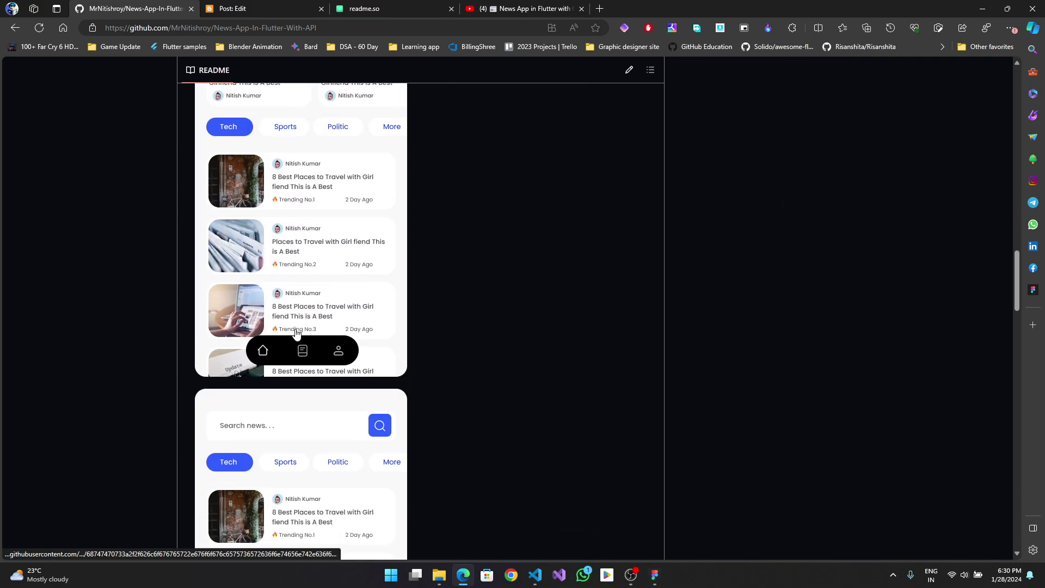
{"action": "scroll", "coordinate": [296, 334], "scroll_direction": "down", "scroll_amount": 15}
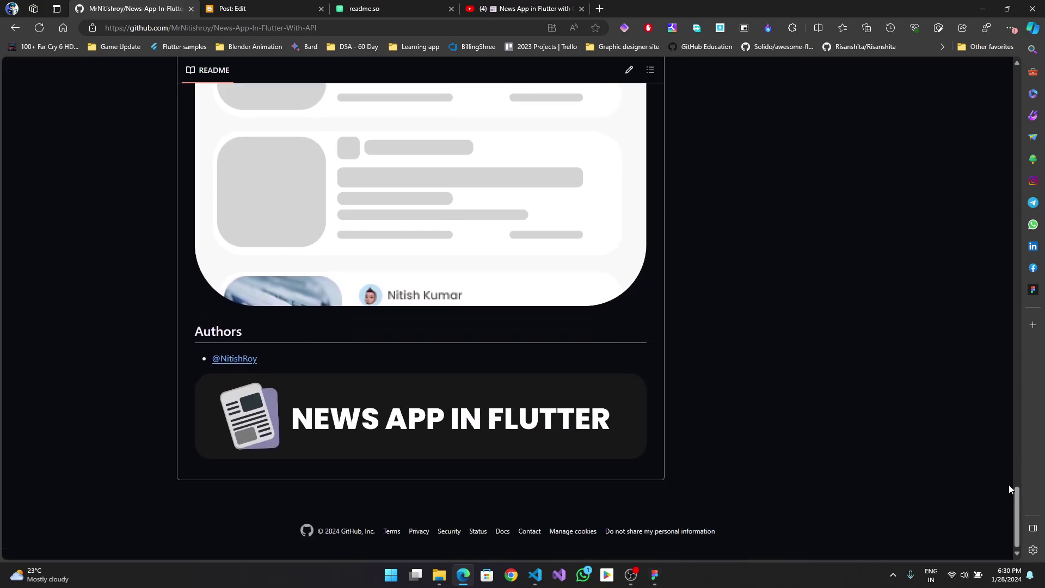
{"action": "left_click_drag", "start_coordinate": [1016, 513], "coordinate": [1016, 98]}
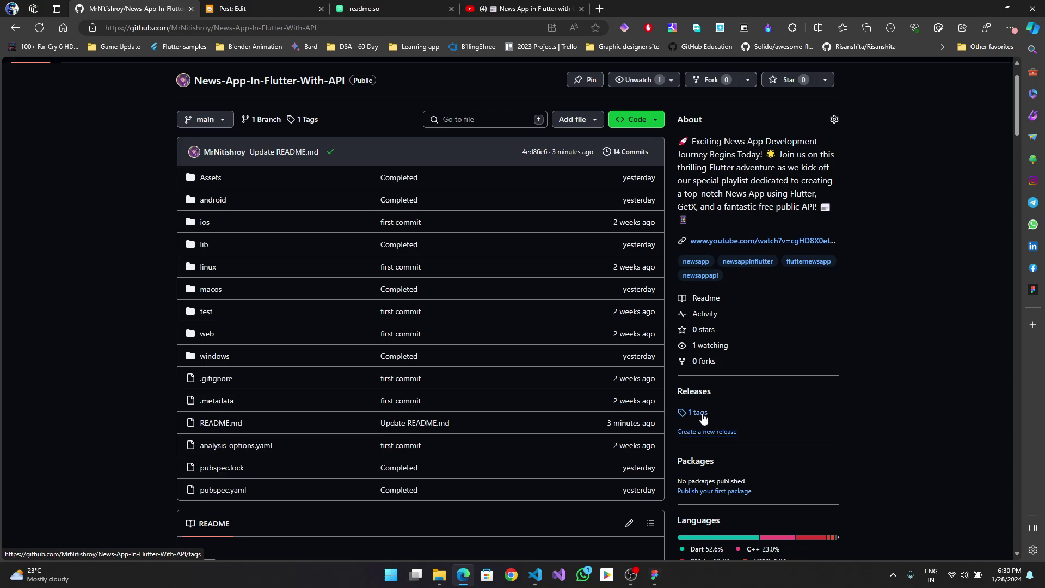
Open the repository's releases list from its tags and expand the assets of the News App Release
{"action": "left_click", "coordinate": [700, 413]}
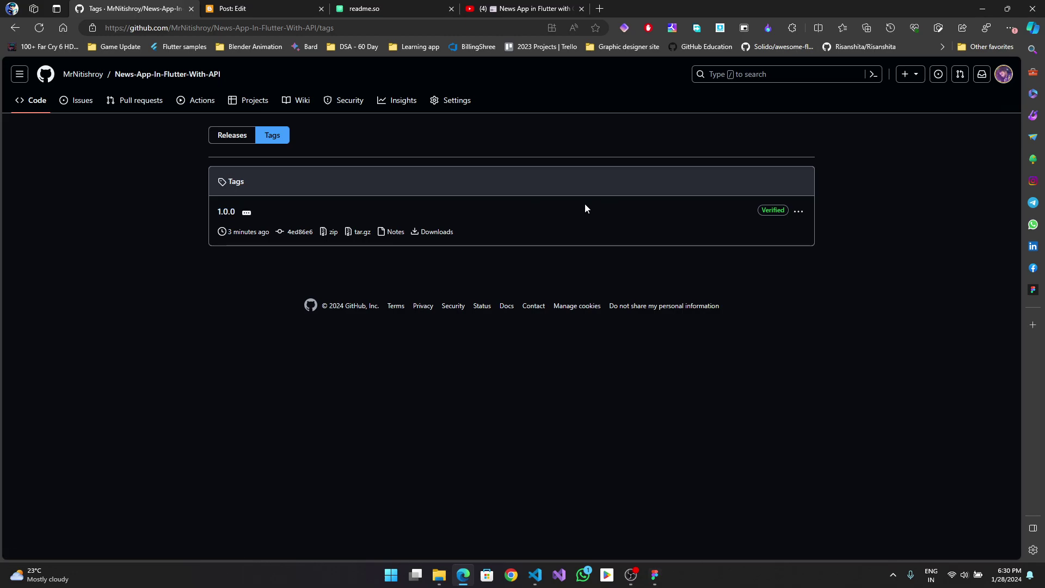
{"action": "left_click", "coordinate": [236, 138]}
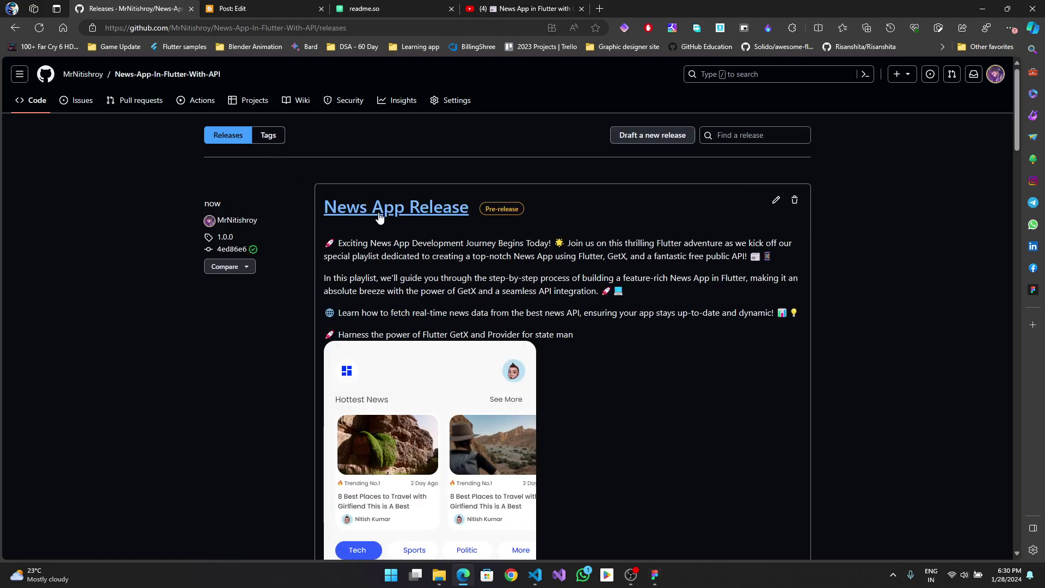
{"action": "scroll", "coordinate": [567, 277], "scroll_direction": "down", "scroll_amount": 6}
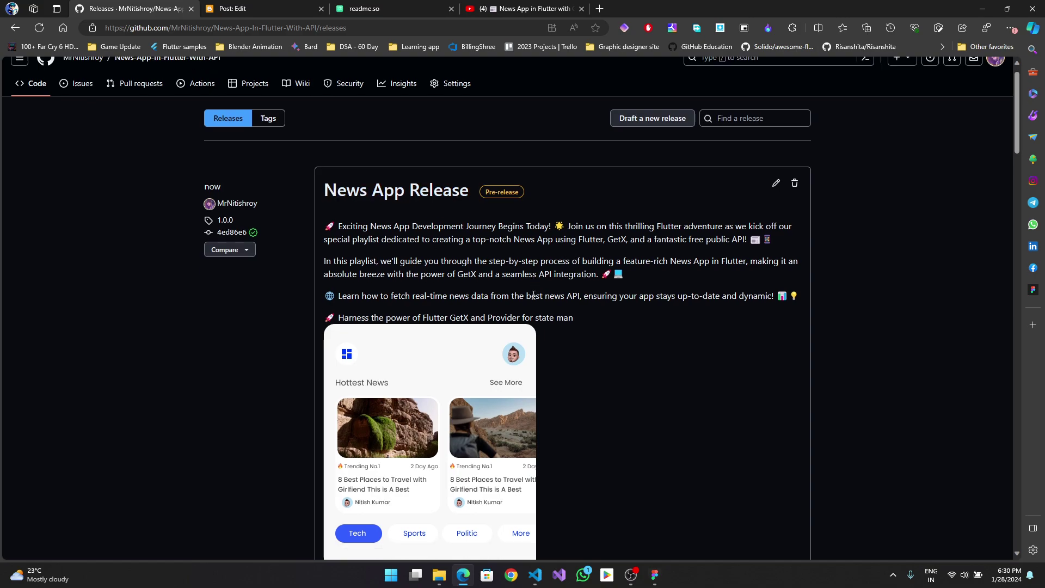
{"action": "scroll", "coordinate": [540, 390], "scroll_direction": "down", "scroll_amount": 2}
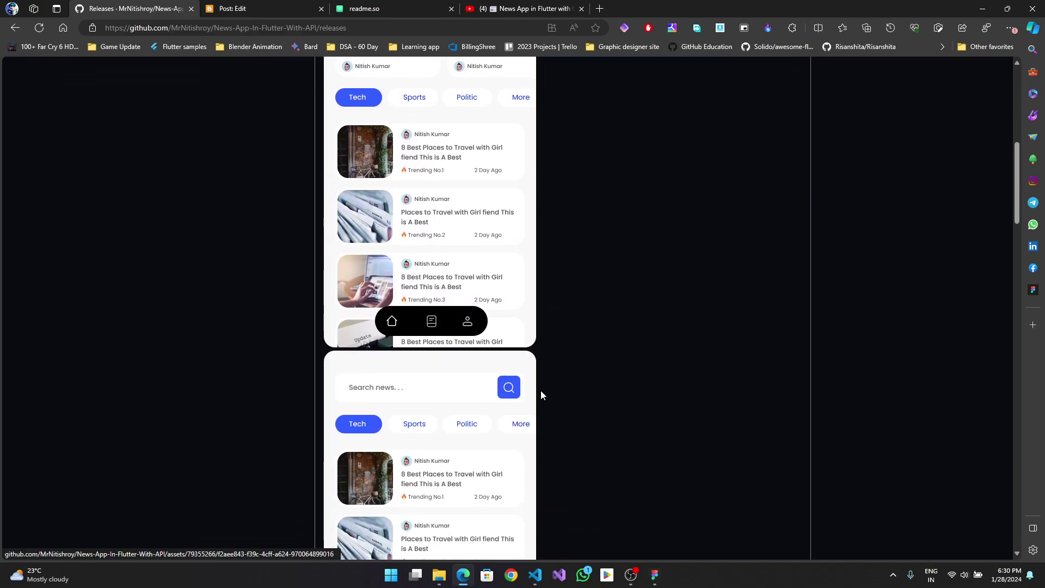
{"action": "scroll", "coordinate": [541, 390], "scroll_direction": "up", "scroll_amount": 8}
{"action": "scroll", "coordinate": [541, 390], "scroll_direction": "down", "scroll_amount": 3}
{"action": "scroll", "coordinate": [541, 390], "scroll_direction": "down", "scroll_amount": 15}
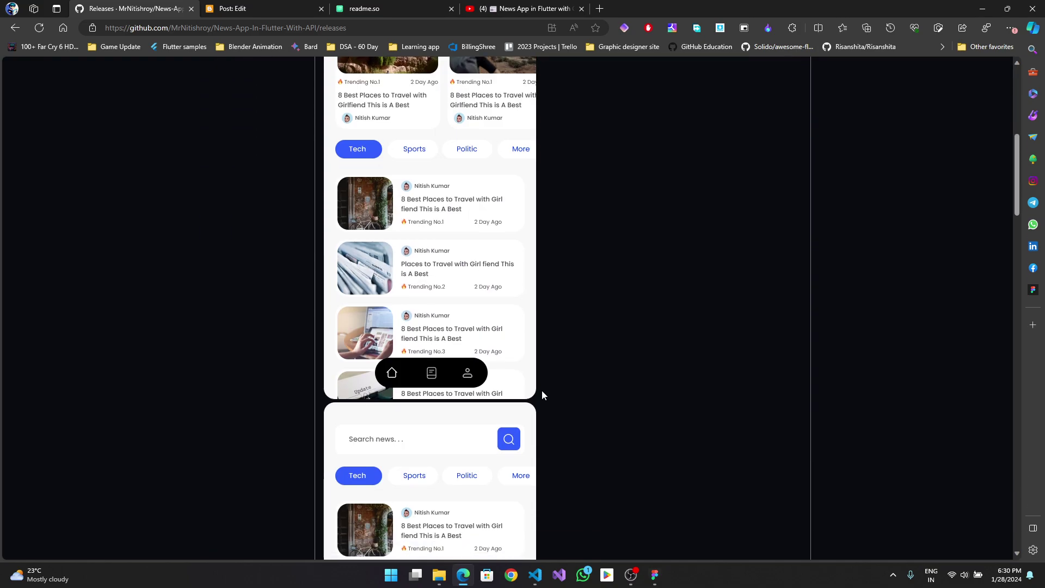
{"action": "scroll", "coordinate": [541, 396], "scroll_direction": "down", "scroll_amount": 5}
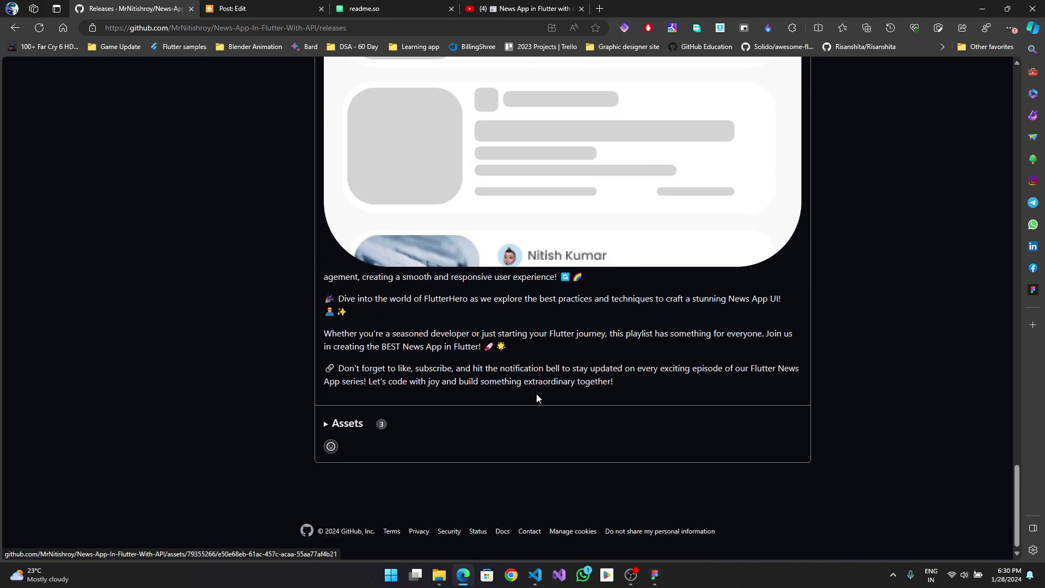
{"action": "left_click", "coordinate": [326, 425]}
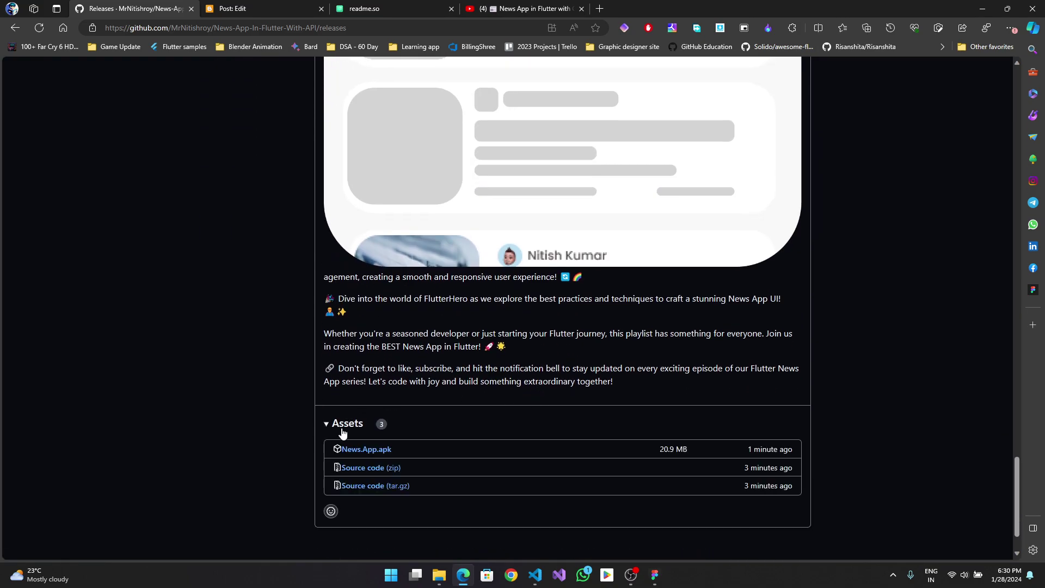
{"action": "left_click", "coordinate": [386, 455]}
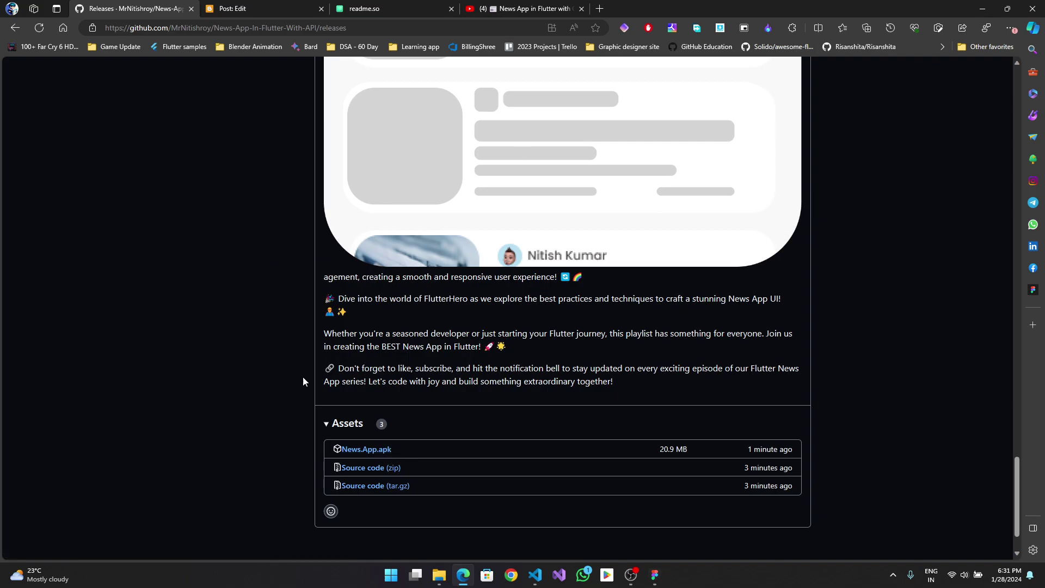
{"action": "left_click", "coordinate": [359, 449]}
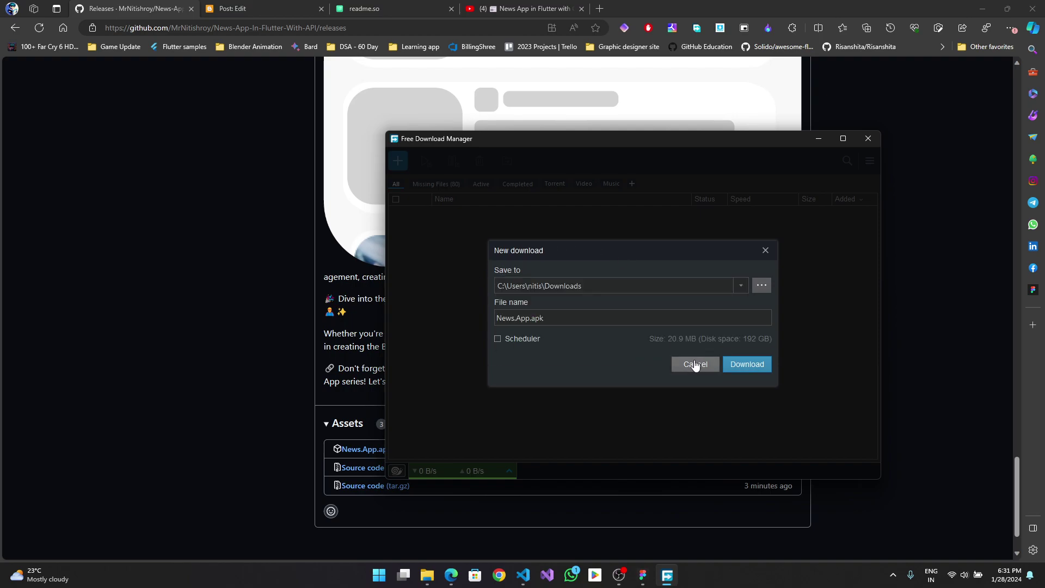
{"action": "left_click", "coordinate": [695, 364]}
{"action": "left_click", "coordinate": [867, 139]}
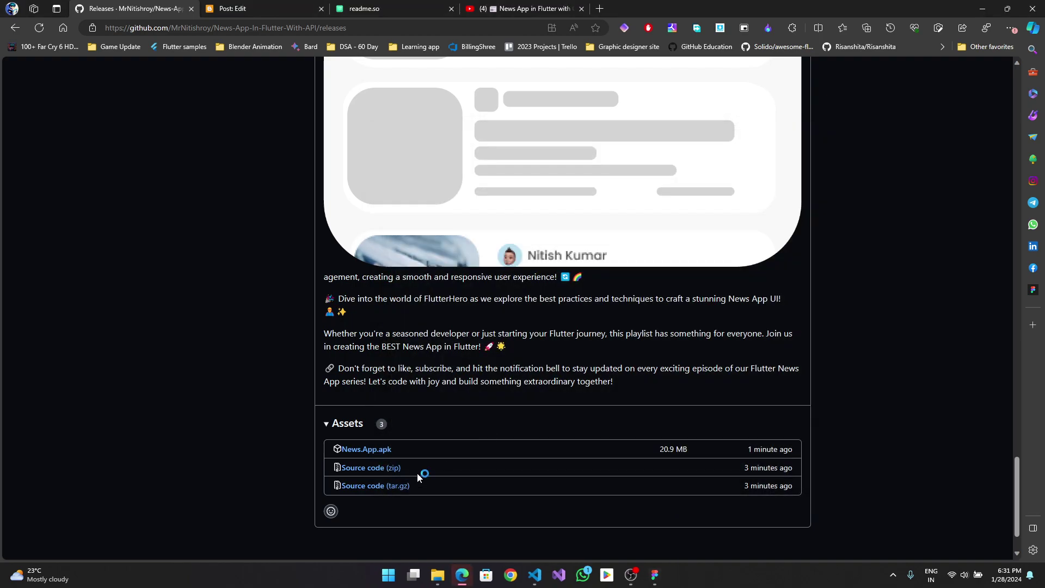
Copy the download link of the News.App.apk asset
{"action": "left_click", "coordinate": [480, 335]}
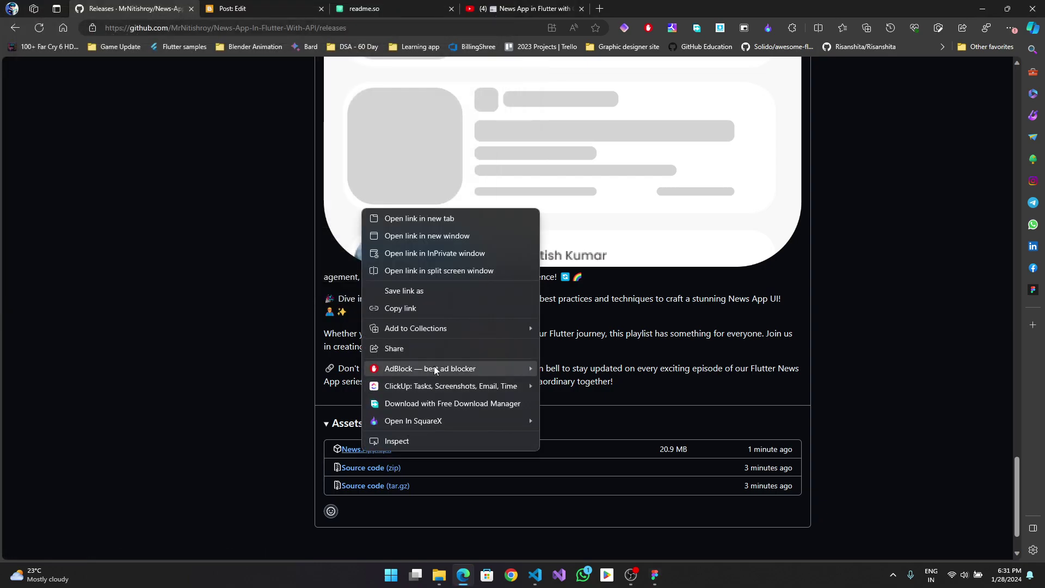
{"action": "left_click", "coordinate": [412, 308]}
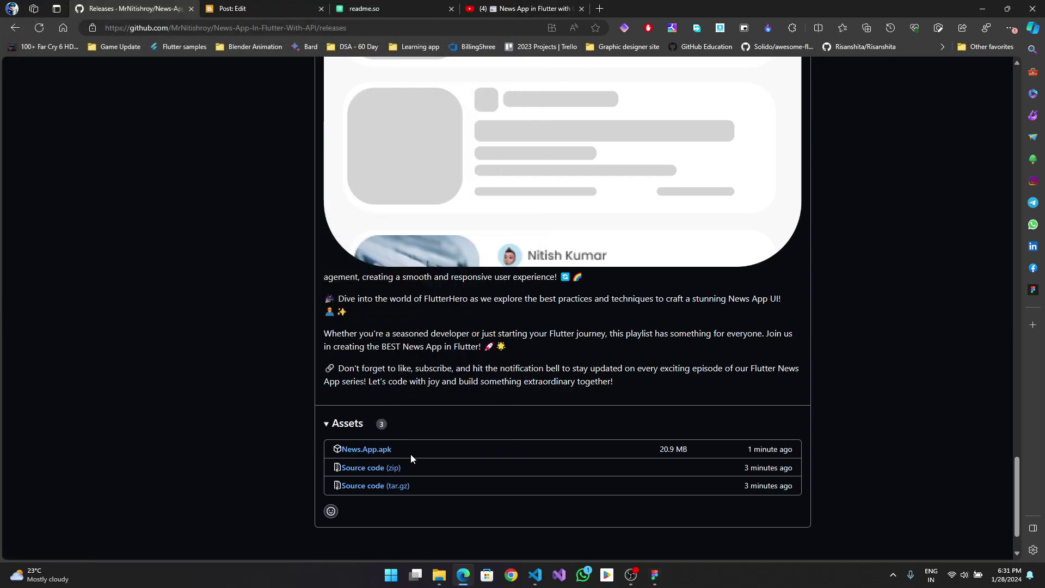
Return from the releases list to the repository's main page and open README.md for editing
{"action": "scroll", "coordinate": [445, 427], "scroll_direction": "up", "scroll_amount": 5}
{"action": "scroll", "coordinate": [447, 427], "scroll_direction": "up", "scroll_amount": 12}
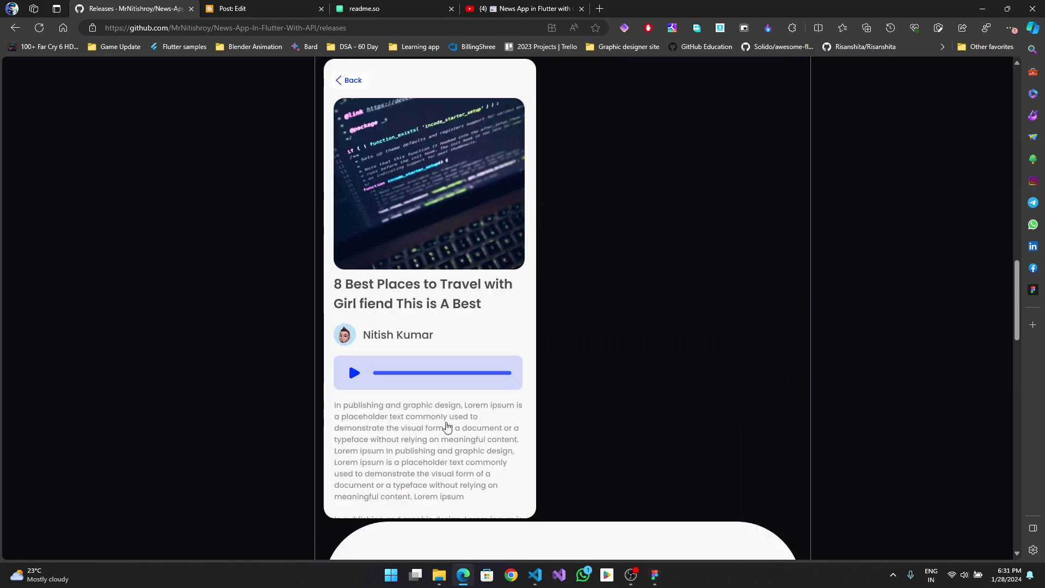
{"action": "left_click", "coordinate": [15, 27]}
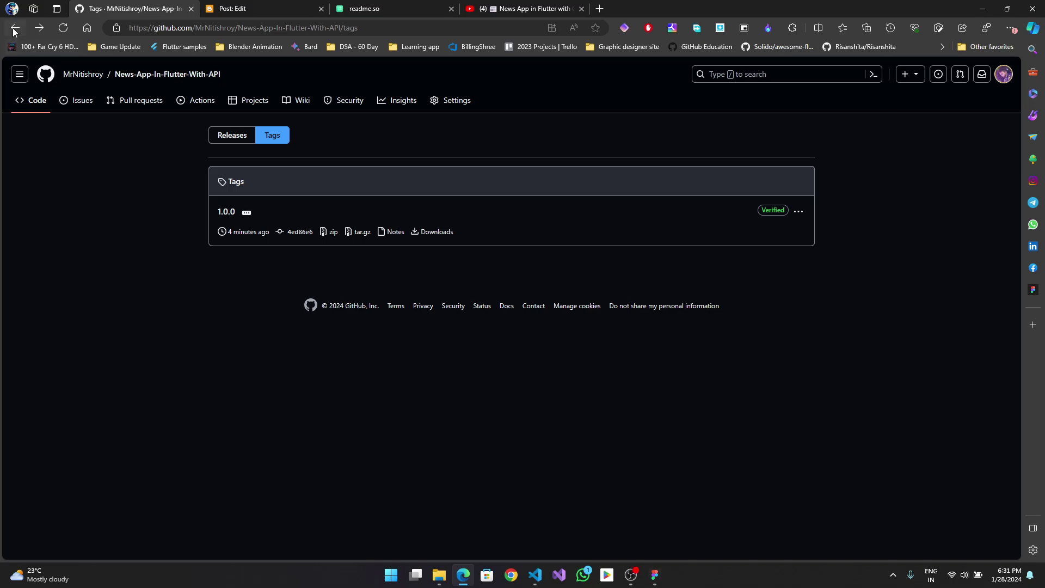
{"action": "left_click", "coordinate": [15, 28]}
{"action": "scroll", "coordinate": [348, 326], "scroll_direction": "down", "scroll_amount": 12}
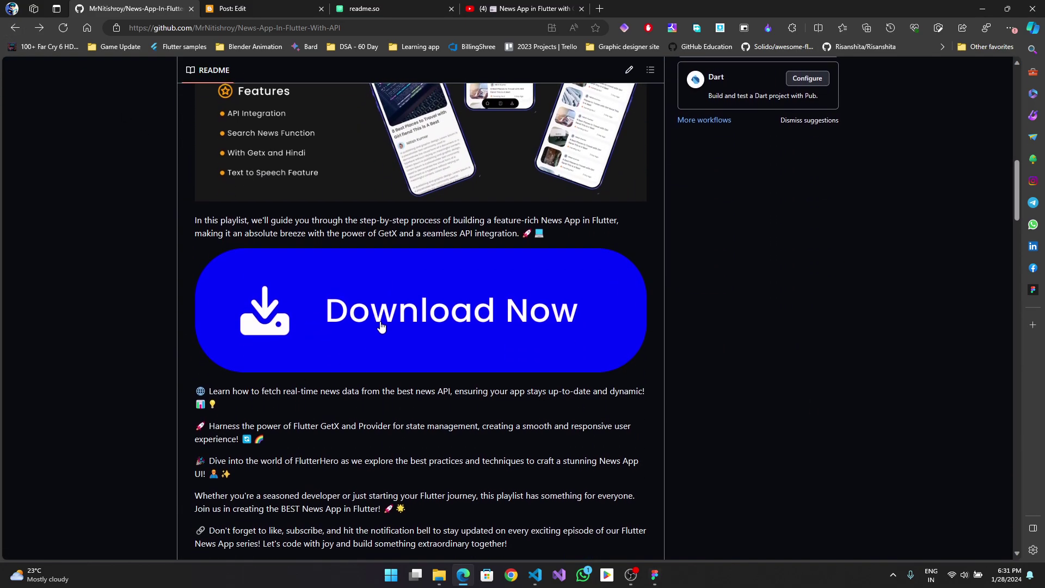
{"action": "scroll", "coordinate": [381, 326], "scroll_direction": "up", "scroll_amount": 5}
{"action": "left_click", "coordinate": [629, 121]}
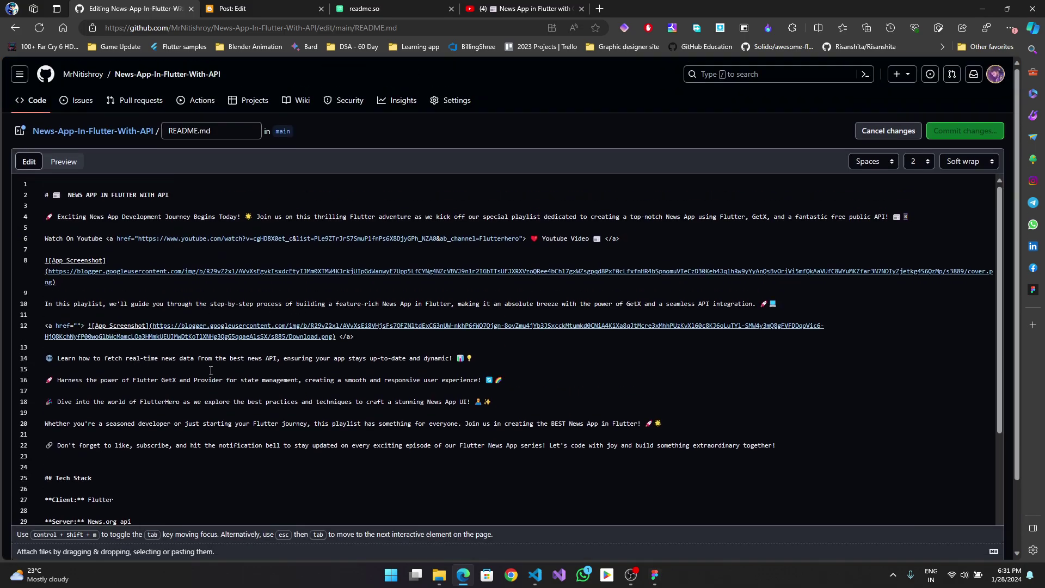
Set the empty href around the Download image in README.md to the copied 1.0.0 News.App.apk release link and commit the change
{"action": "type", "text": "https://github.com/MrNitishroy/News-App-In-Flutter-With-API/releases/download/1.0.0/News.App.apk"}
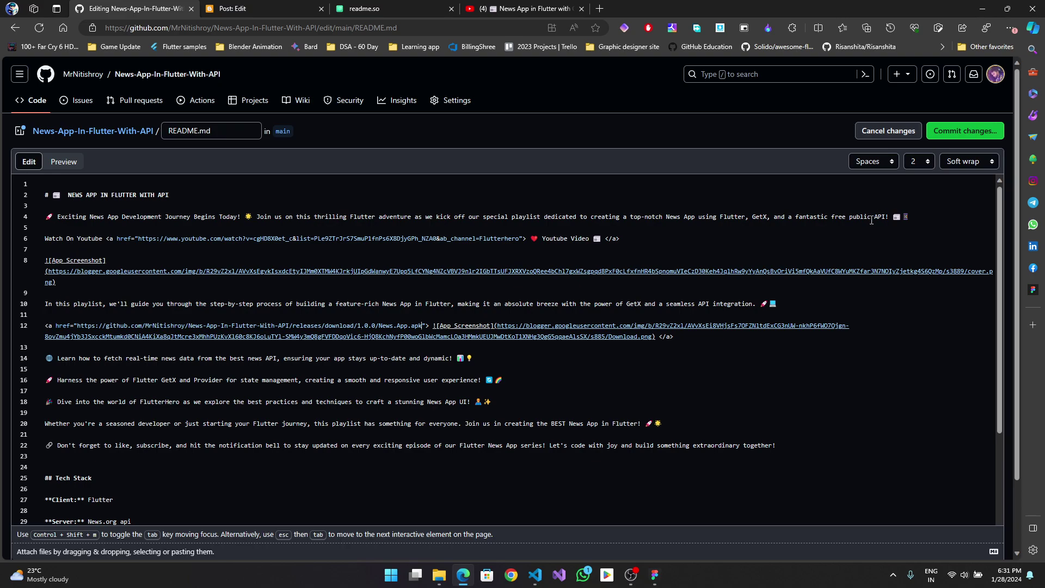
{"action": "key", "text": "ctrl+s"}
{"action": "left_click", "coordinate": [570, 430]}
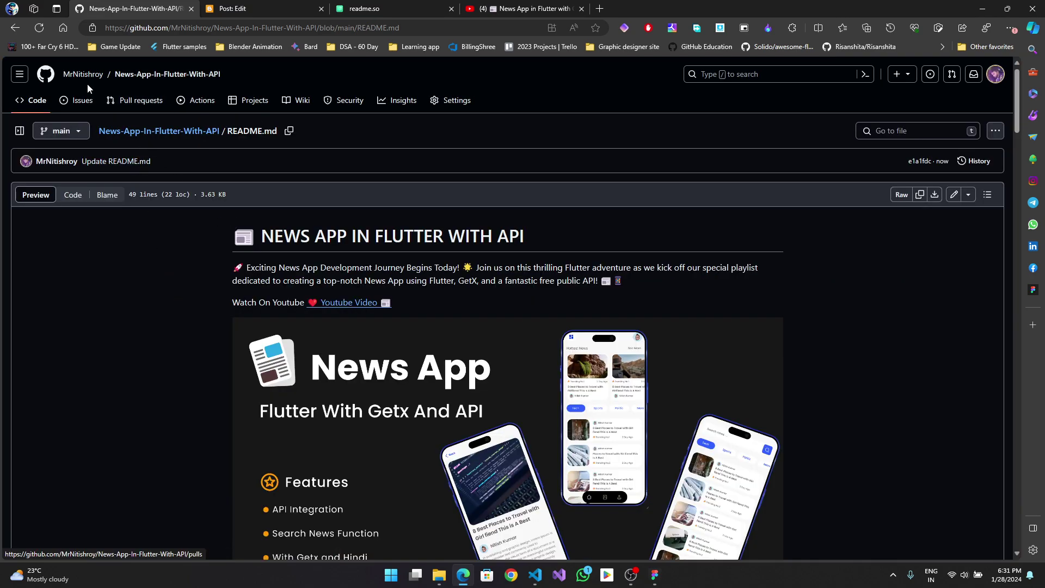
Test the README's Download Now button from the repository's main page by downloading News.App.apk to the Downloads folder
{"action": "left_click", "coordinate": [146, 75]}
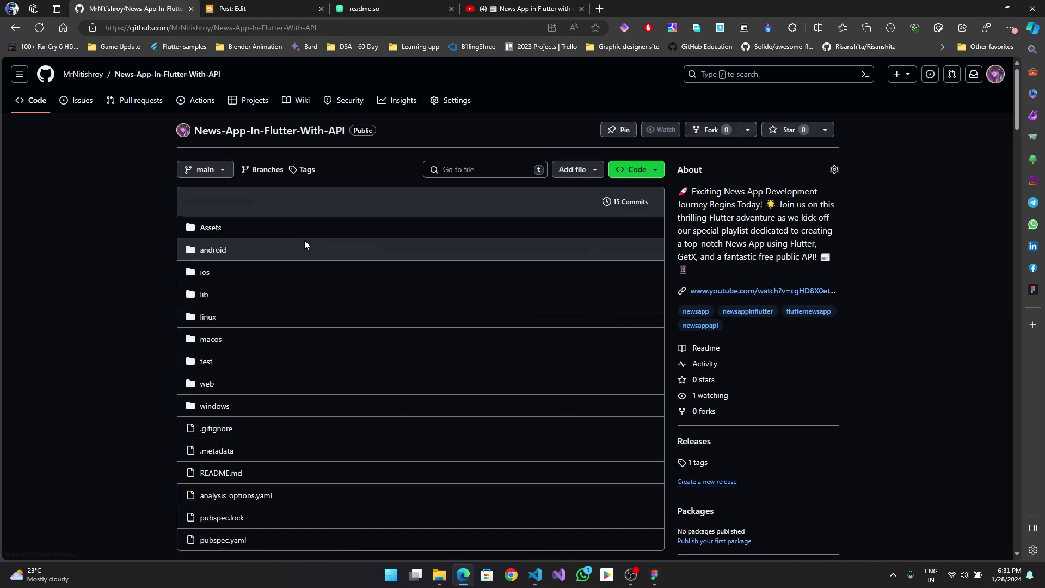
{"action": "scroll", "coordinate": [260, 202], "scroll_direction": "down", "scroll_amount": 15}
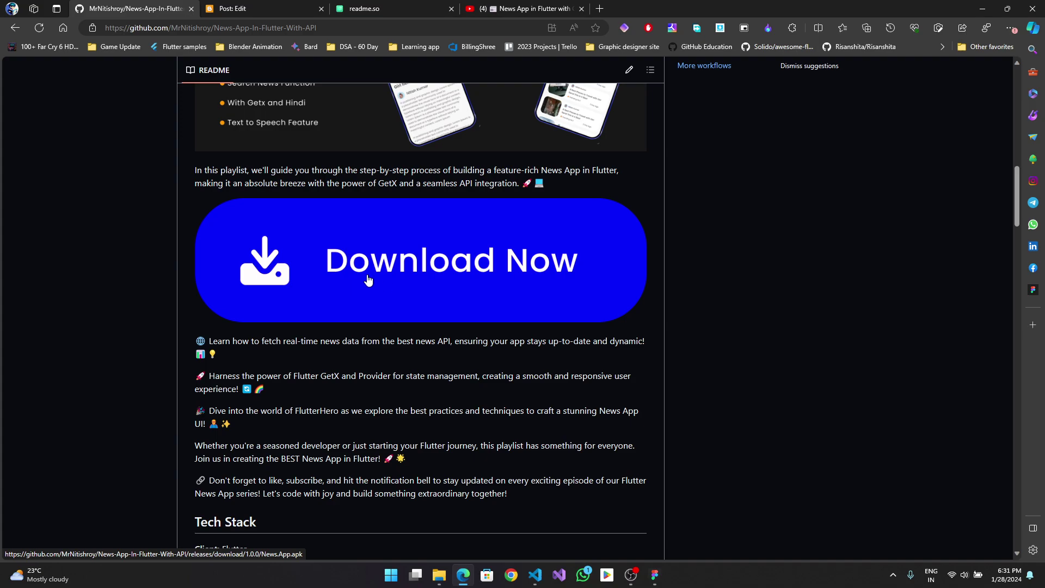
{"action": "left_click", "coordinate": [396, 267]}
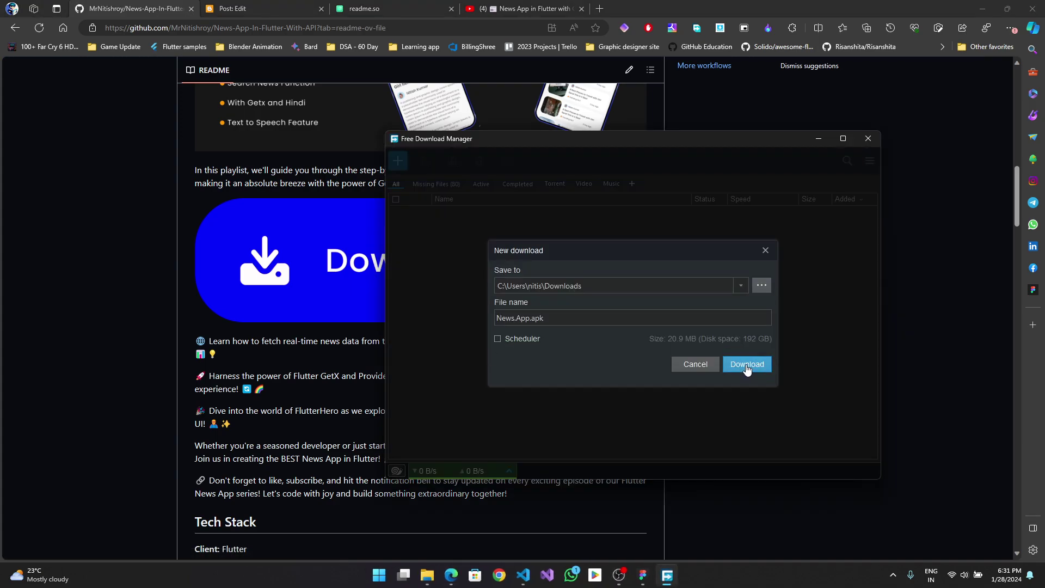
{"action": "left_click", "coordinate": [747, 365]}
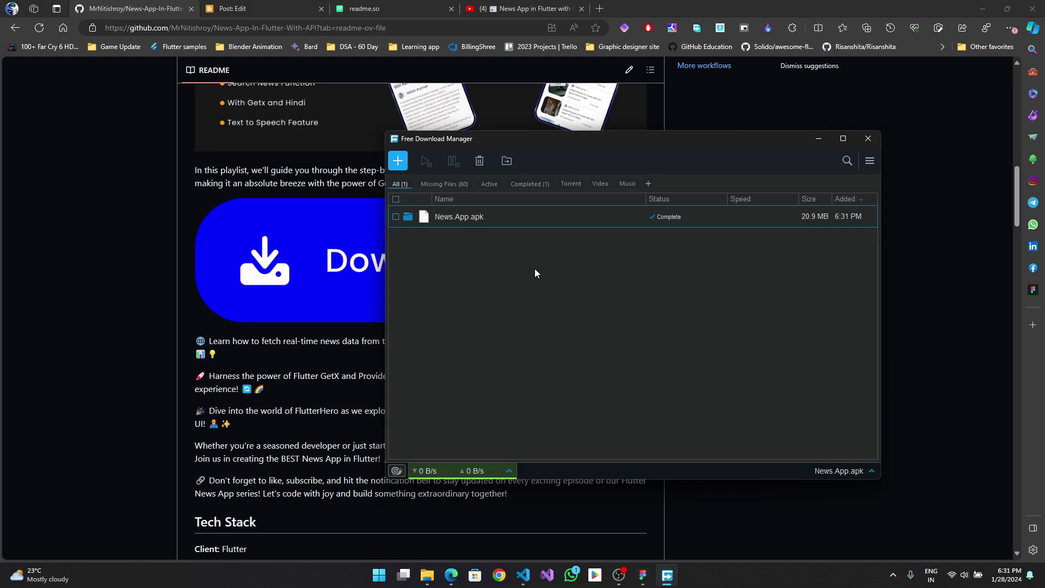
Show the downloaded News.App.apk in its folder, and close the folder window and Free Download Manager
{"action": "left_click", "coordinate": [409, 219]}
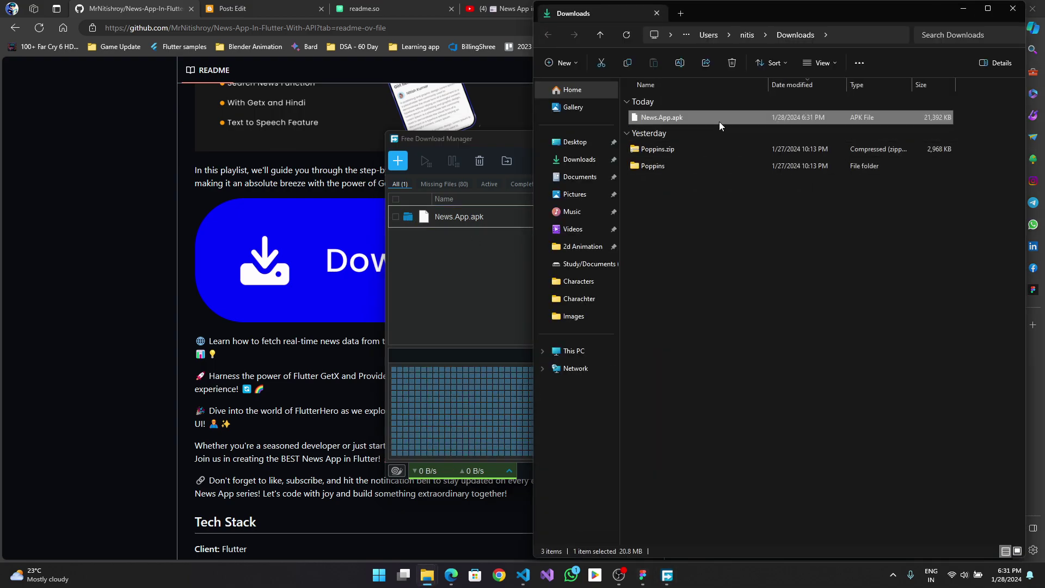
{"action": "left_click", "coordinate": [1014, 9]}
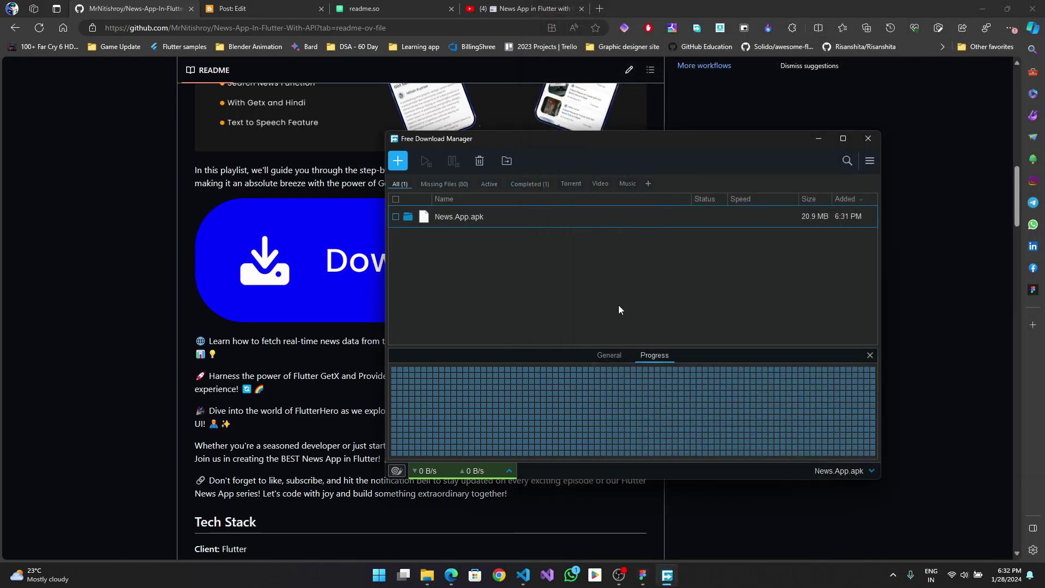
{"action": "left_click", "coordinate": [867, 138]}
Reload the repository's main page and review the file list, README banner and Download Now button
{"action": "scroll", "coordinate": [420, 242], "scroll_direction": "up", "scroll_amount": 10}
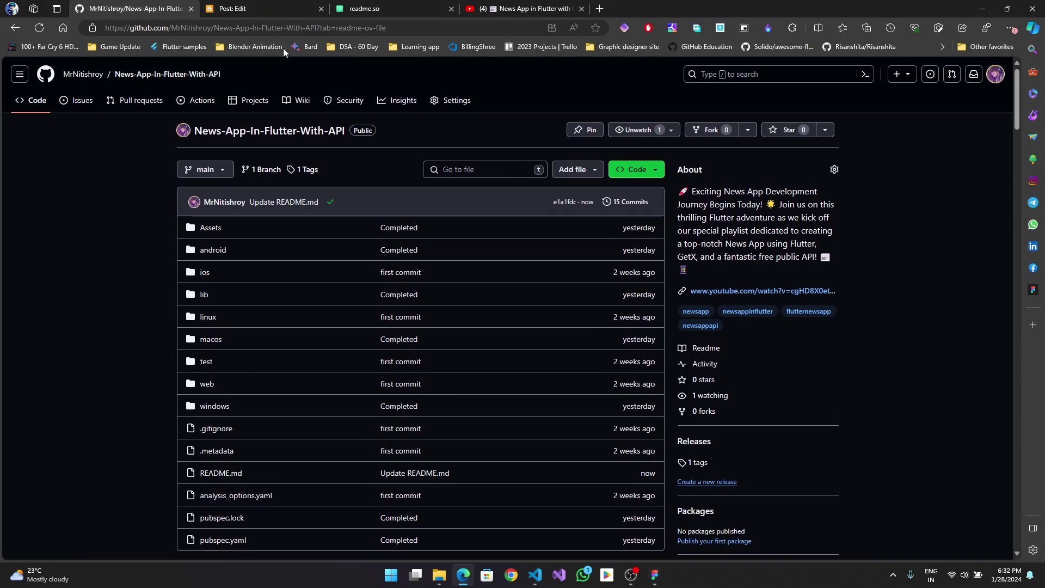
{"action": "left_click", "coordinate": [190, 74]}
{"action": "scroll", "coordinate": [406, 346], "scroll_direction": "down", "scroll_amount": 8}
{"action": "scroll", "coordinate": [410, 356], "scroll_direction": "down", "scroll_amount": 5}
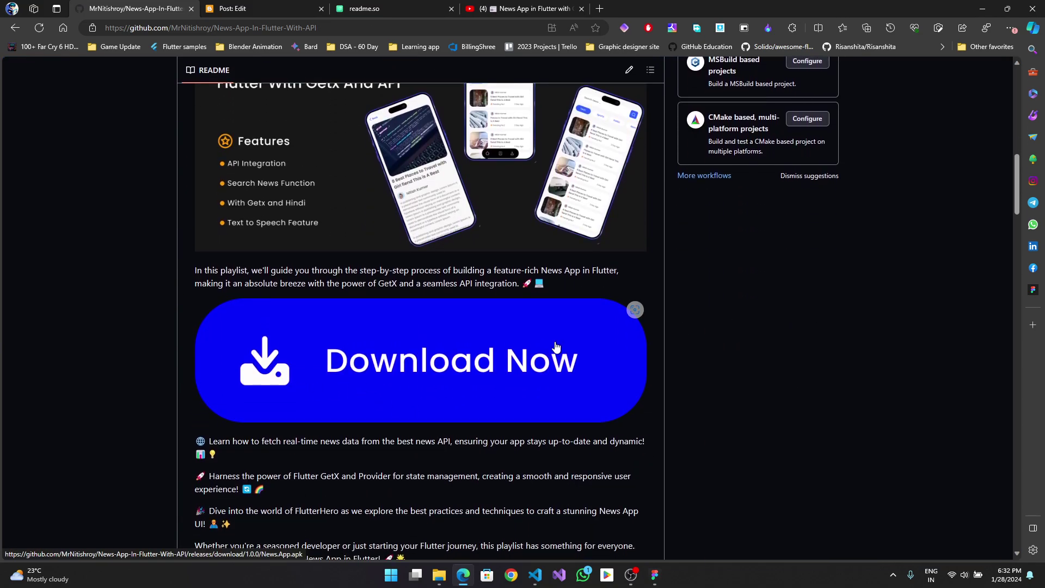
{"action": "scroll", "coordinate": [555, 347], "scroll_direction": "up", "scroll_amount": 12}
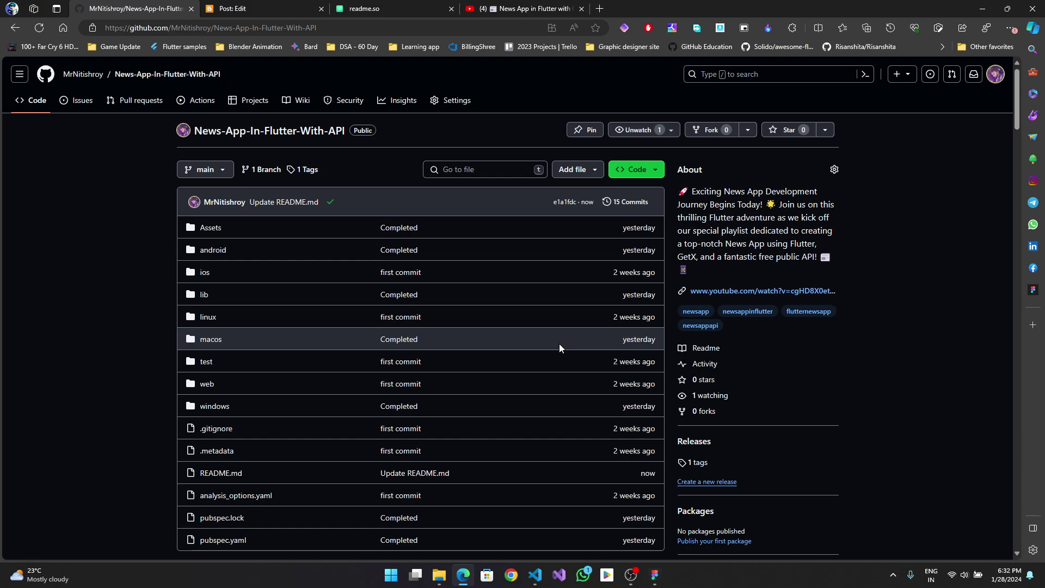
{"action": "scroll", "coordinate": [559, 343], "scroll_direction": "down", "scroll_amount": 9}
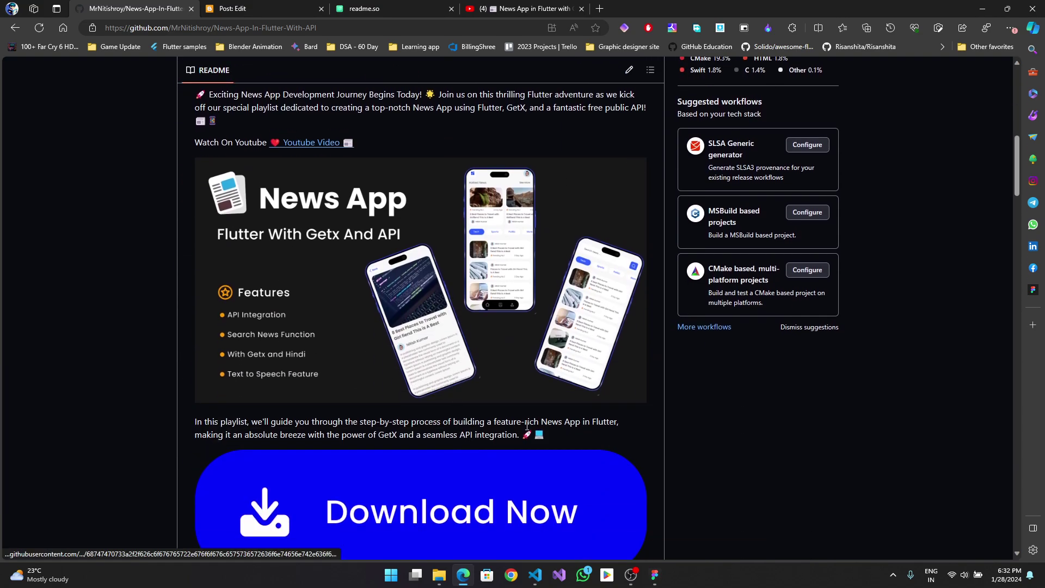
Shrink the browser window to check the repository page and README in a narrow layout, and maximize it again
{"action": "left_click", "coordinate": [1006, 9]}
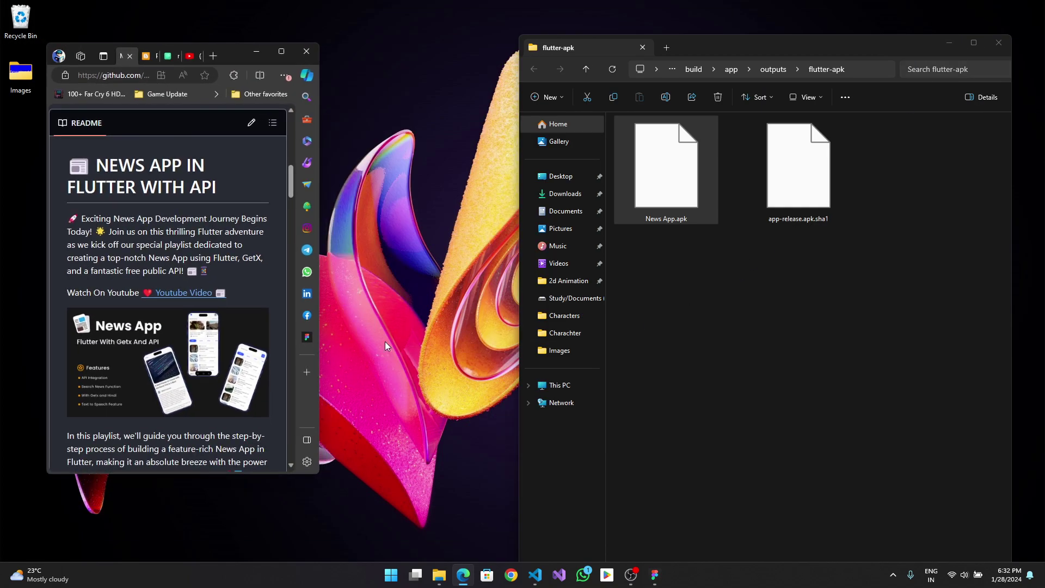
{"action": "scroll", "coordinate": [109, 344], "scroll_direction": "up", "scroll_amount": 8}
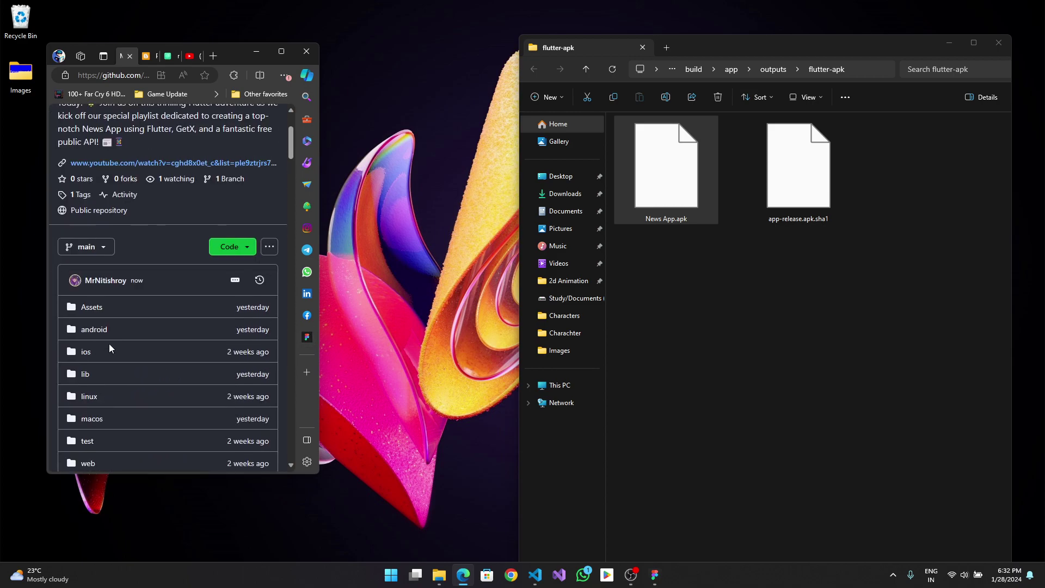
{"action": "scroll", "coordinate": [109, 344], "scroll_direction": "down", "scroll_amount": 4}
{"action": "scroll", "coordinate": [109, 343], "scroll_direction": "down", "scroll_amount": 10}
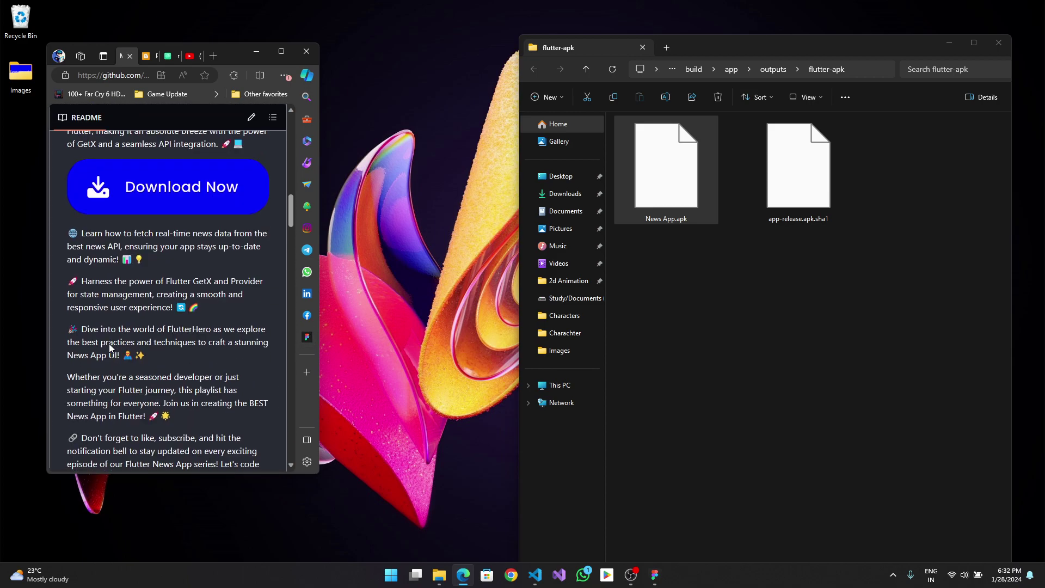
{"action": "scroll", "coordinate": [177, 345], "scroll_direction": "down", "scroll_amount": 12}
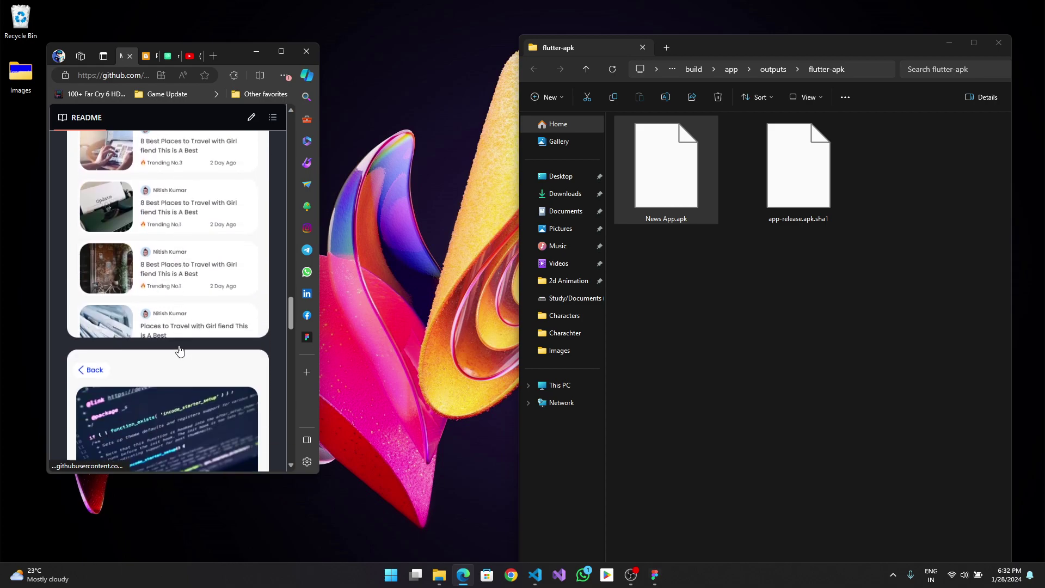
{"action": "scroll", "coordinate": [179, 351], "scroll_direction": "down", "scroll_amount": 10}
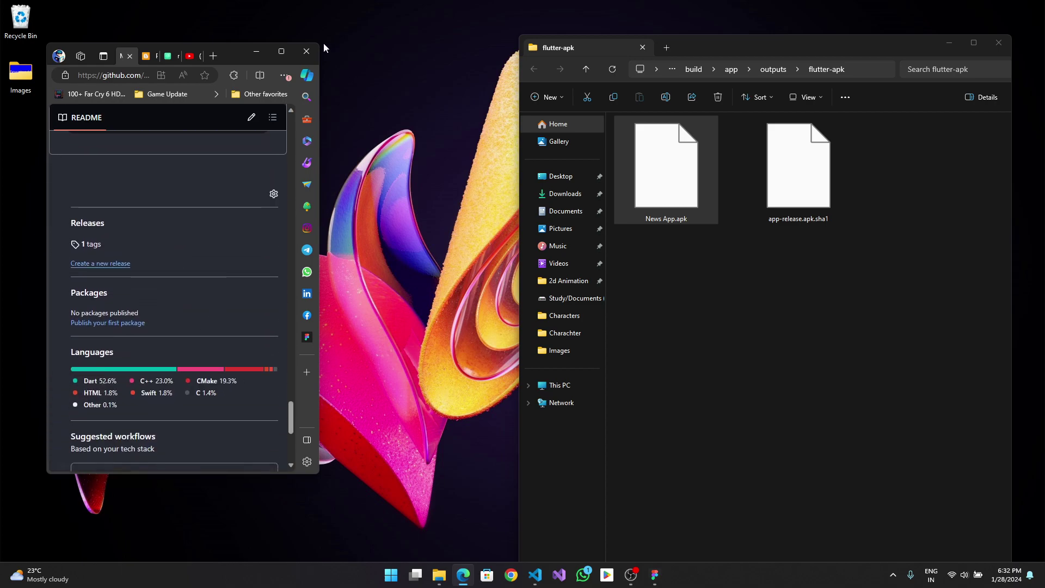
{"action": "left_click", "coordinate": [285, 50]}
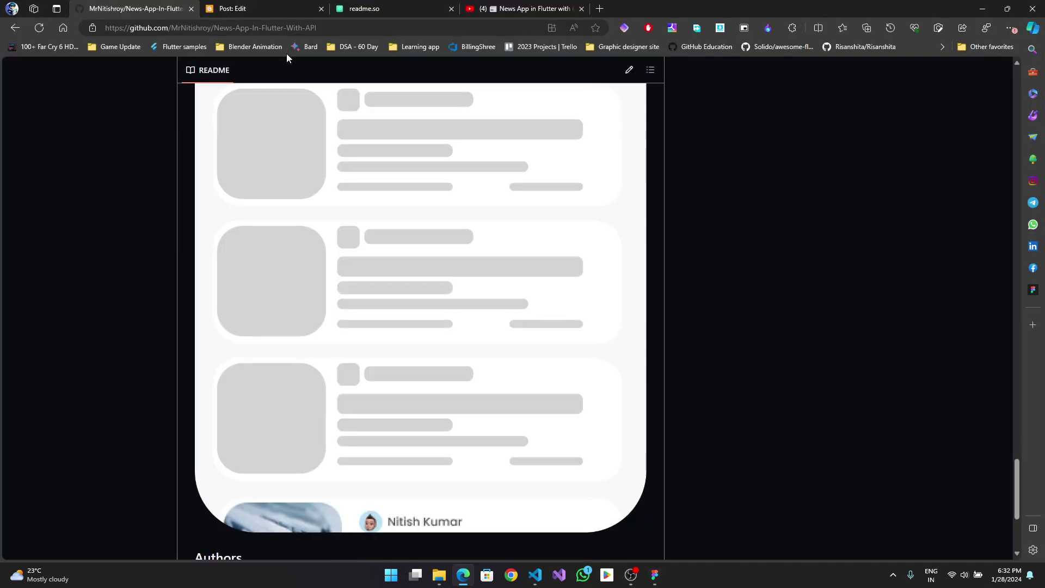
Star the News-App-In-Flutter-With-API repository from its main page
{"action": "scroll", "coordinate": [369, 232], "scroll_direction": "up", "scroll_amount": 10}
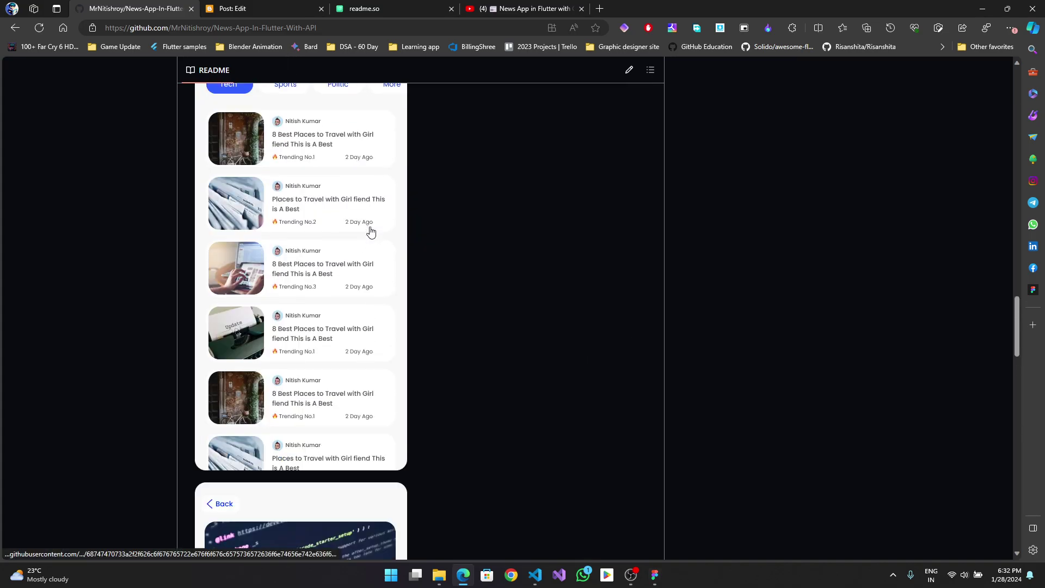
{"action": "scroll", "coordinate": [370, 233], "scroll_direction": "up", "scroll_amount": 10}
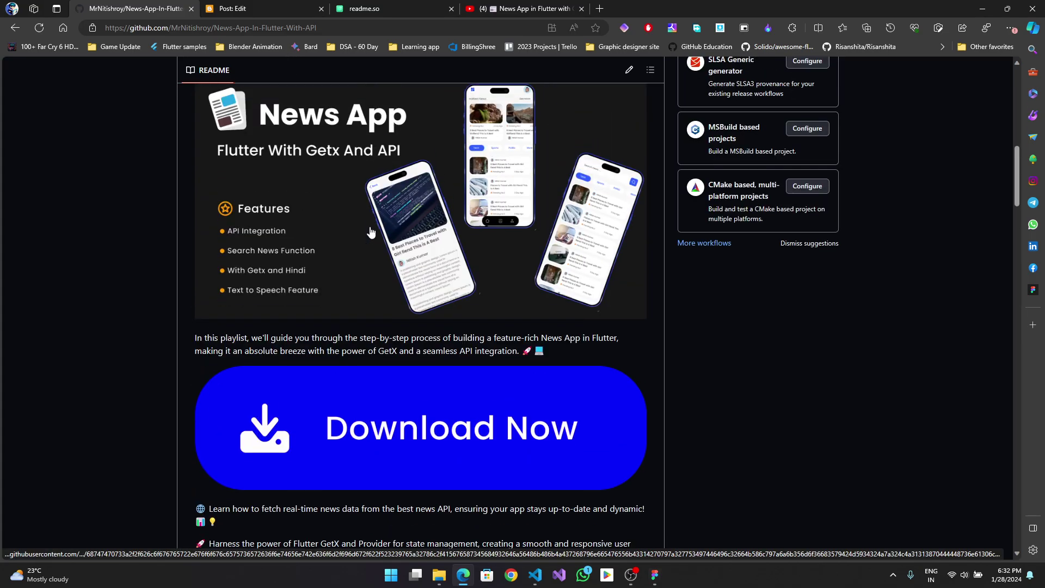
{"action": "scroll", "coordinate": [371, 233], "scroll_direction": "up", "scroll_amount": 10}
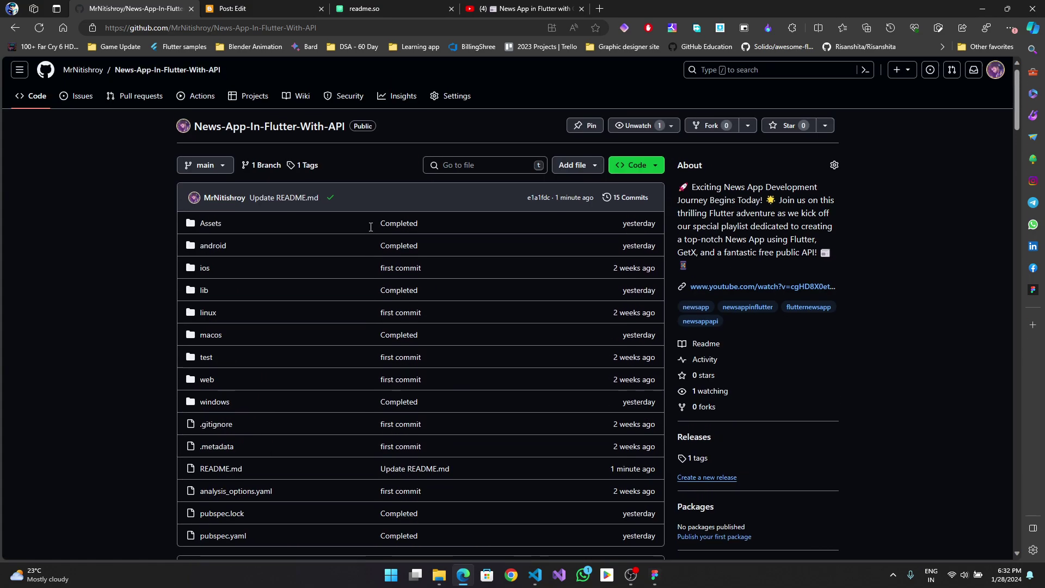
{"action": "scroll", "coordinate": [370, 227], "scroll_direction": "up", "scroll_amount": 1}
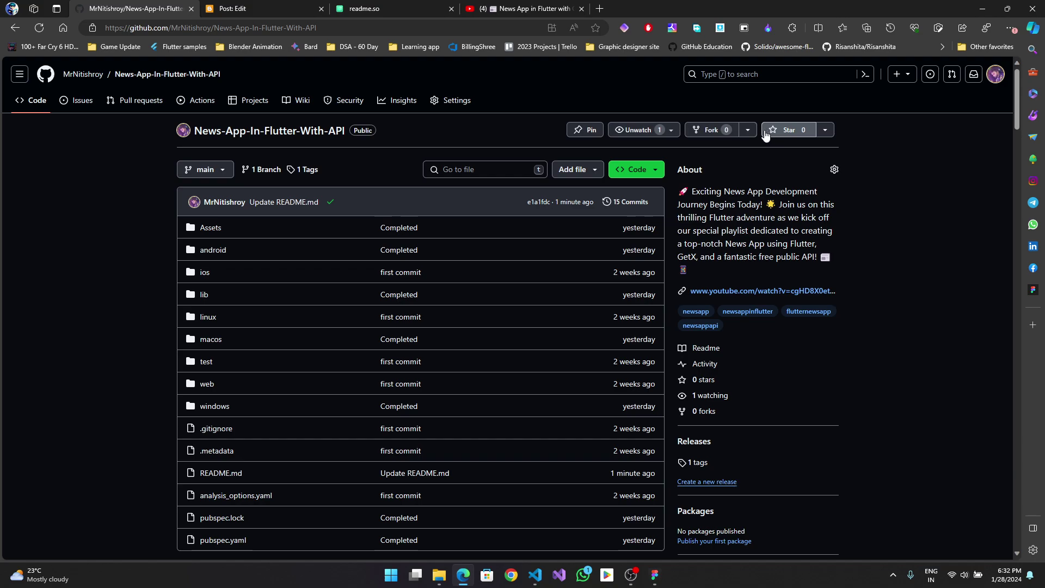
{"action": "left_click", "coordinate": [785, 130]}
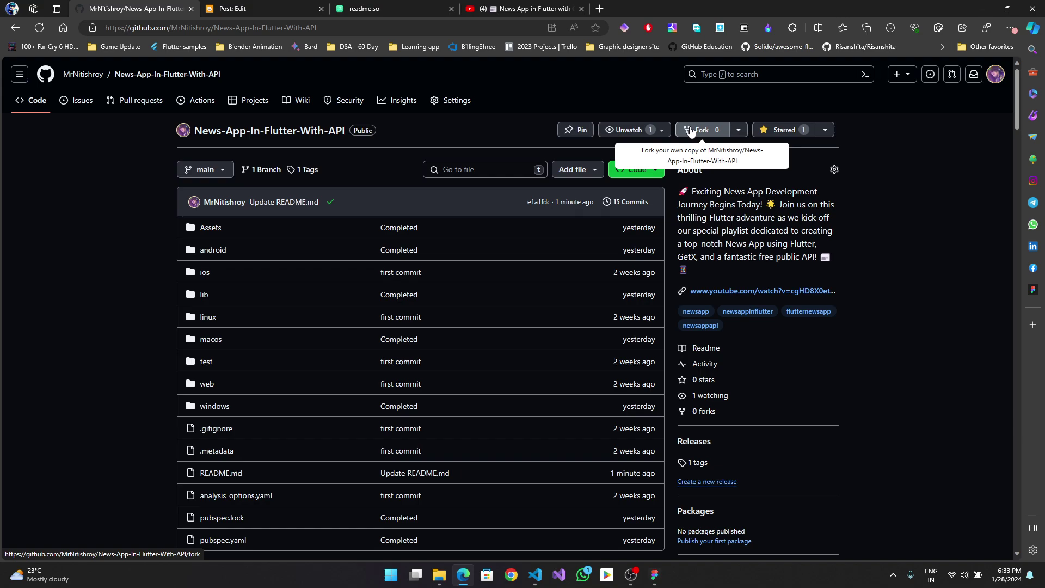
{"action": "scroll", "coordinate": [553, 260], "scroll_direction": "down", "scroll_amount": 7}
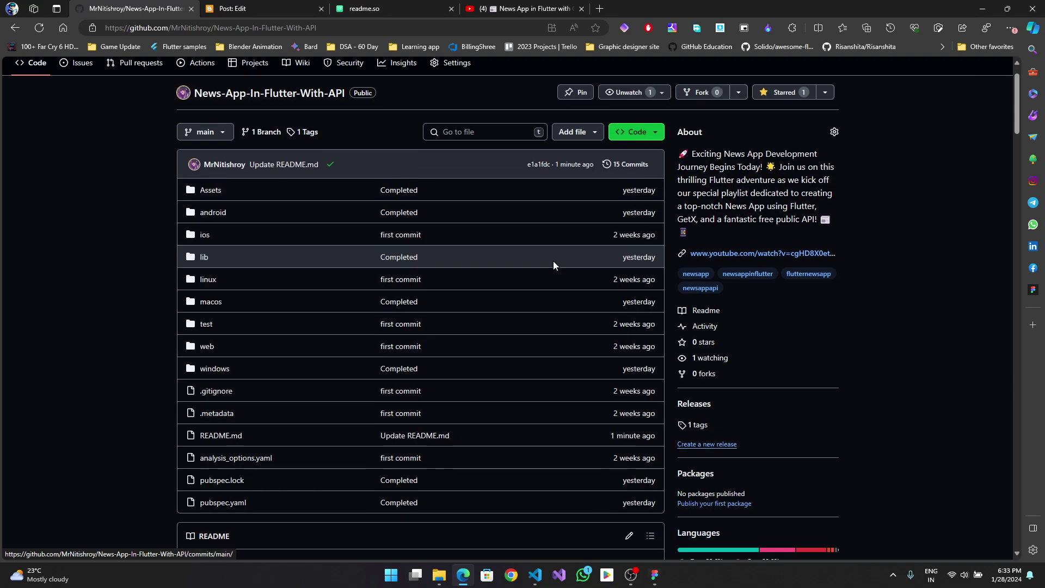
{"action": "scroll", "coordinate": [533, 287], "scroll_direction": "up", "scroll_amount": 5}
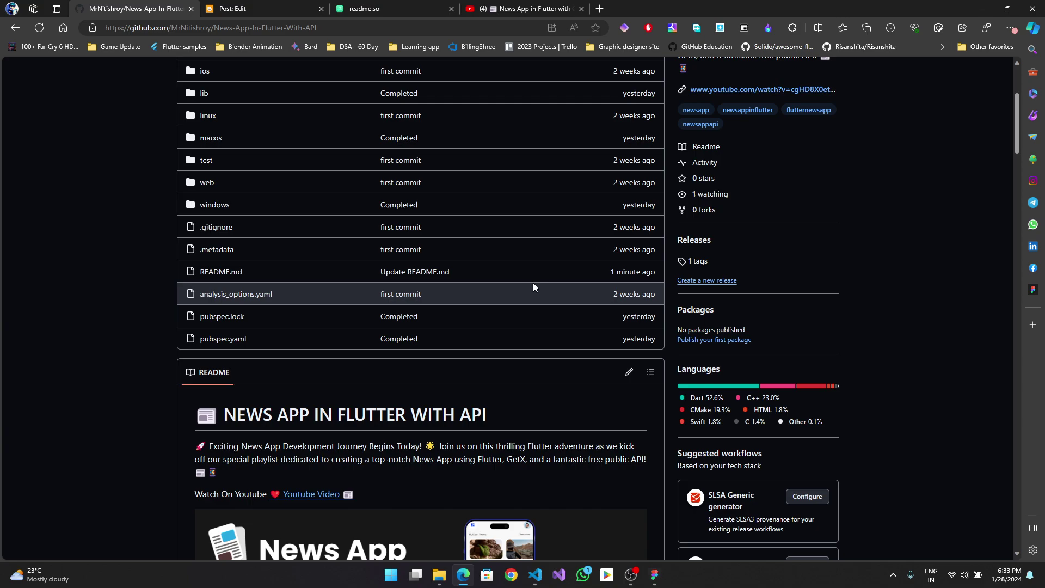
{"action": "scroll", "coordinate": [533, 282], "scroll_direction": "up", "scroll_amount": 4}
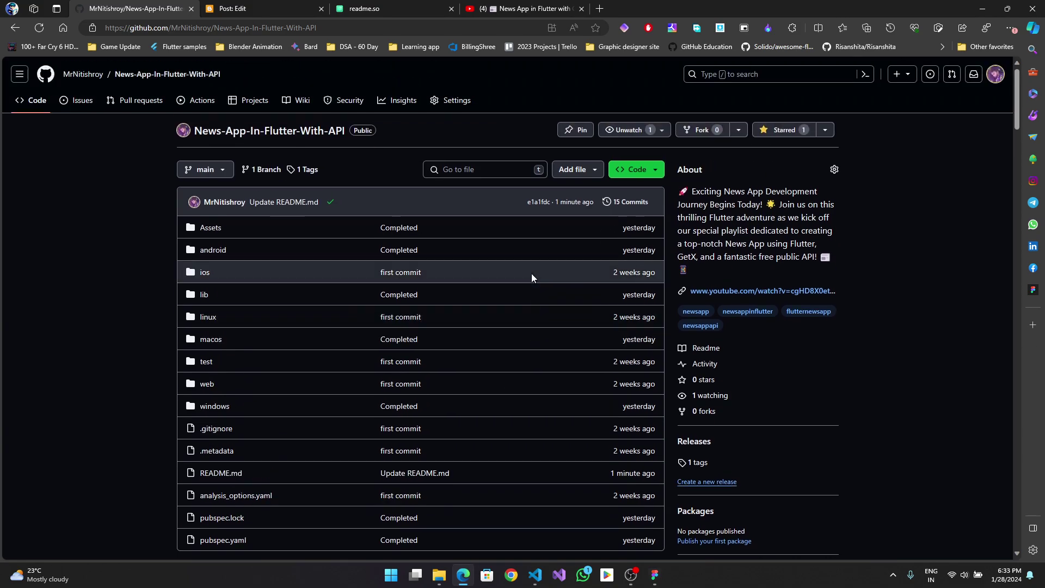